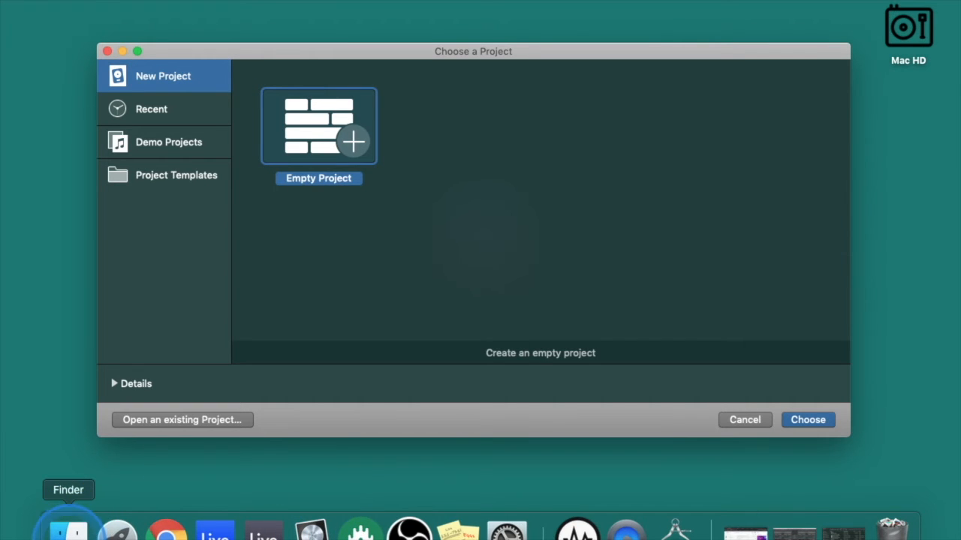
- Look up Logic Pro X in the Finder's Applications folder and close the Finder window
left_click(70, 531)
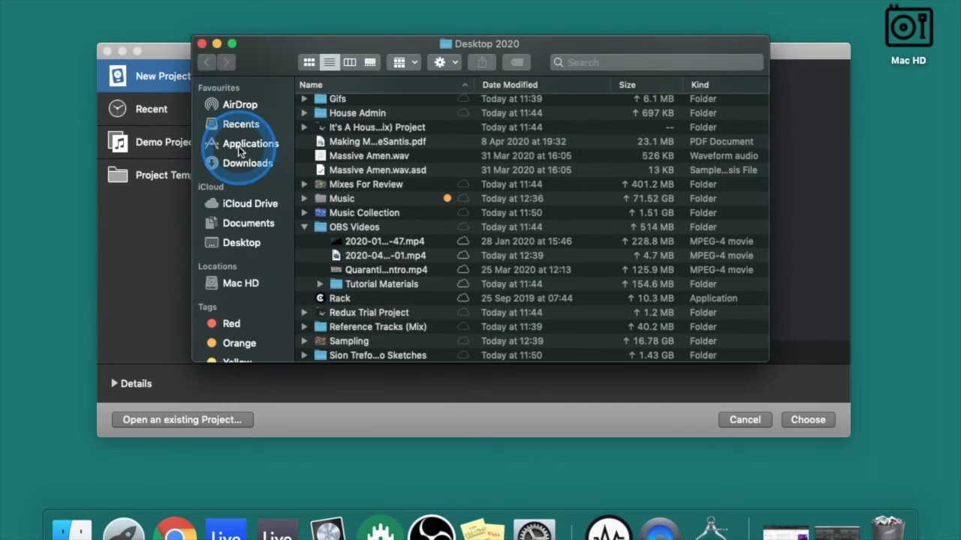
left_click(241, 150)
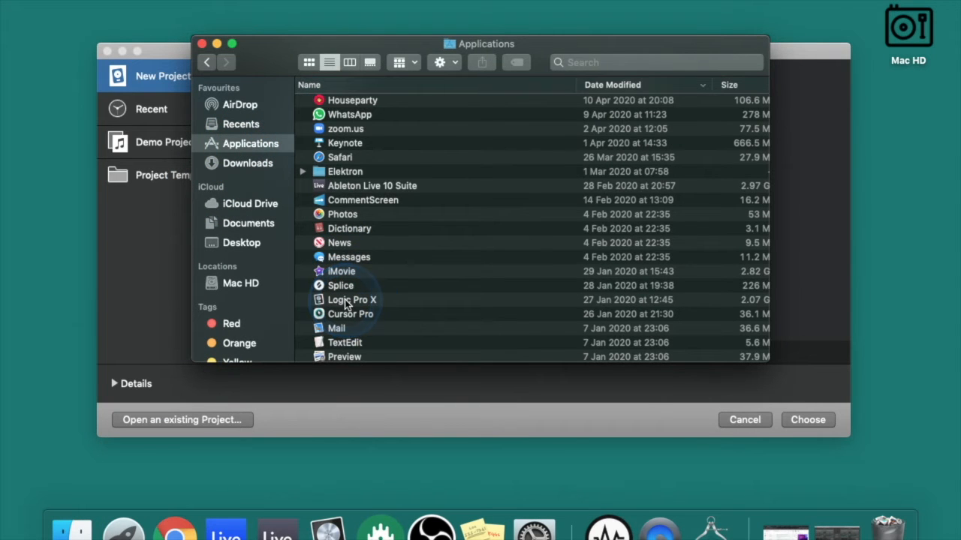
left_click(202, 43)
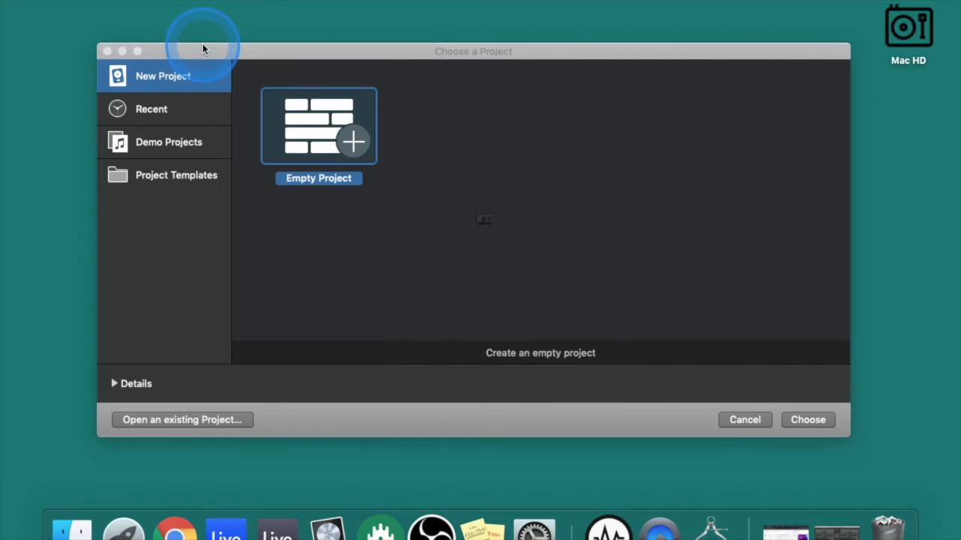
- Launch Logic Pro X from Launchpad and create a new empty project
key("F4")
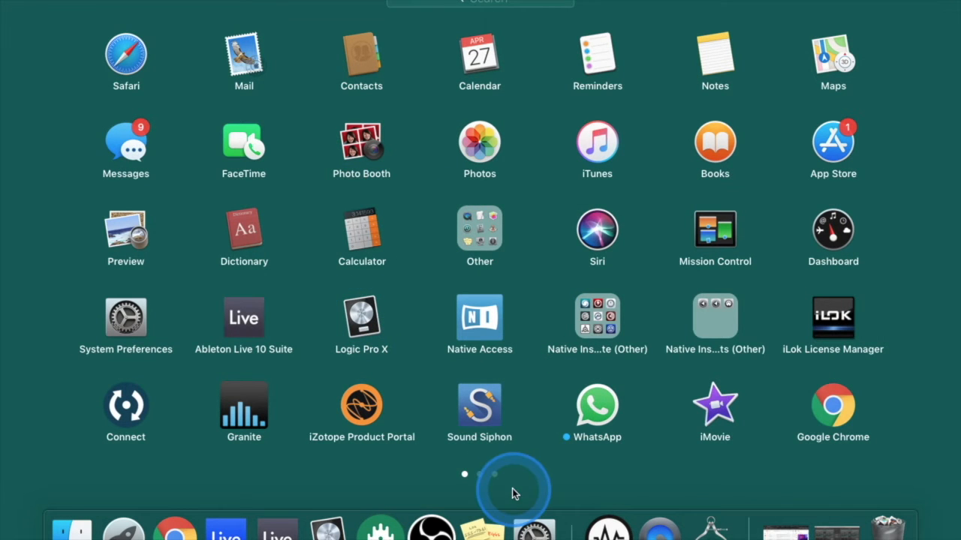
left_click(481, 473)
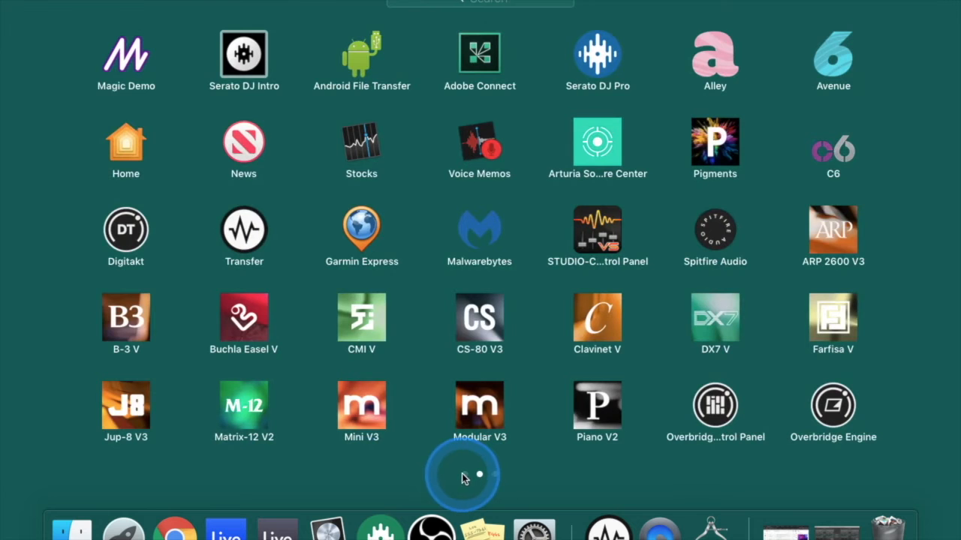
left_click(463, 473)
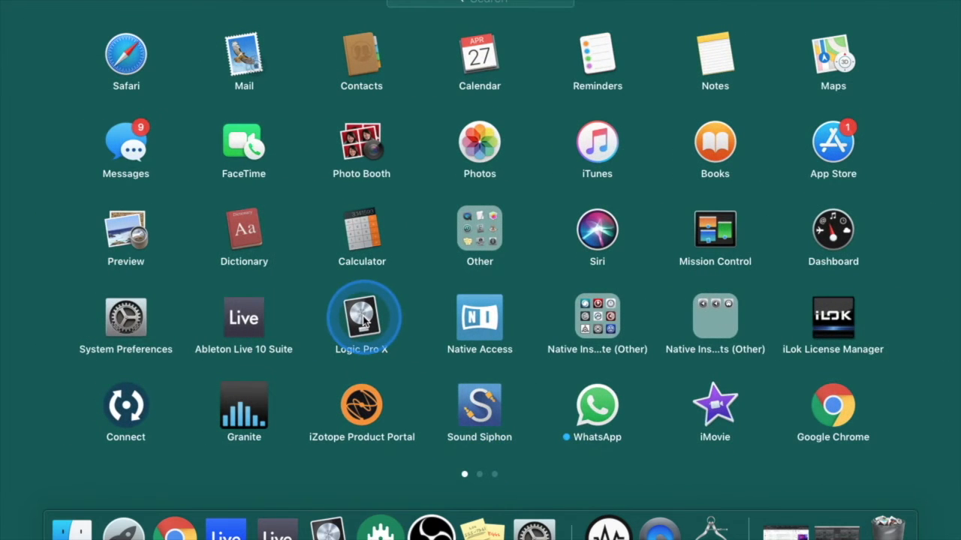
left_click(364, 318)
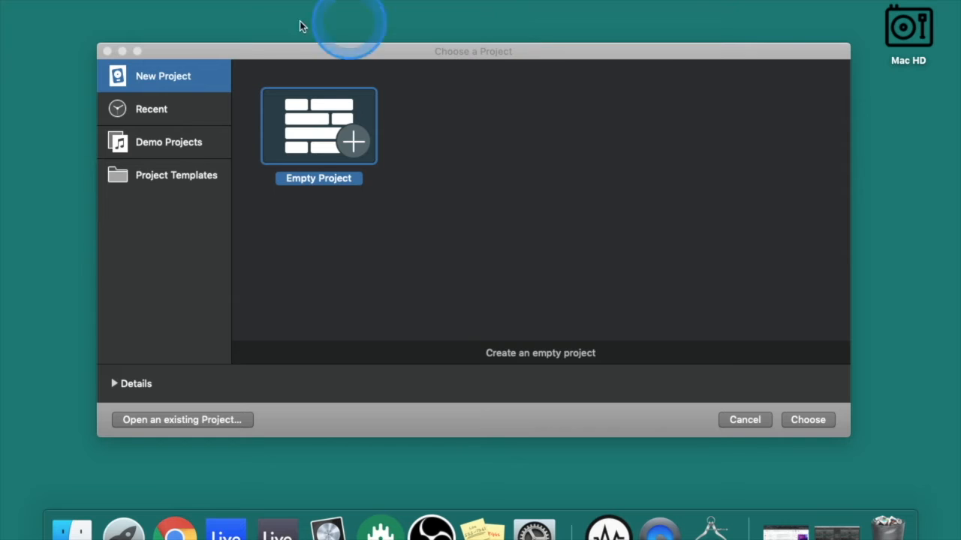
left_click(306, 141)
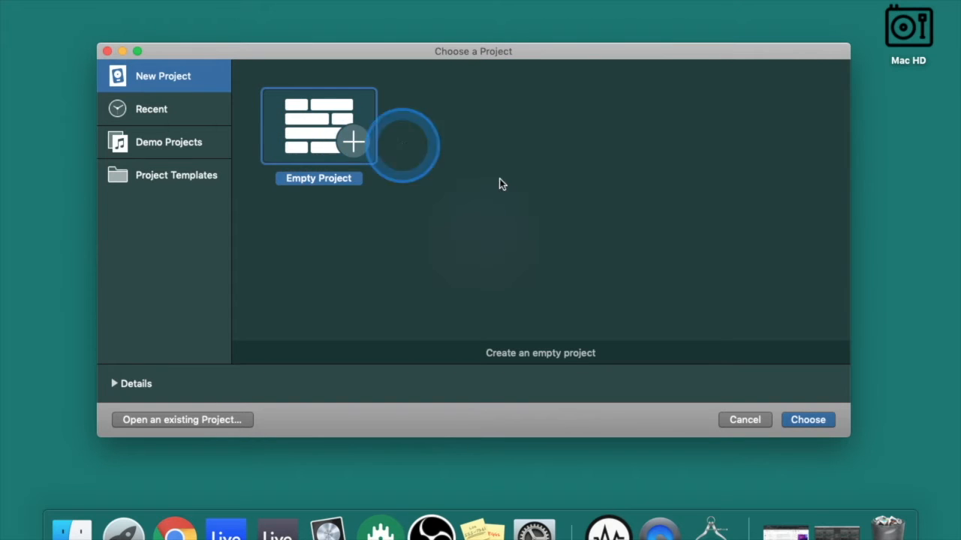
left_click(797, 421)
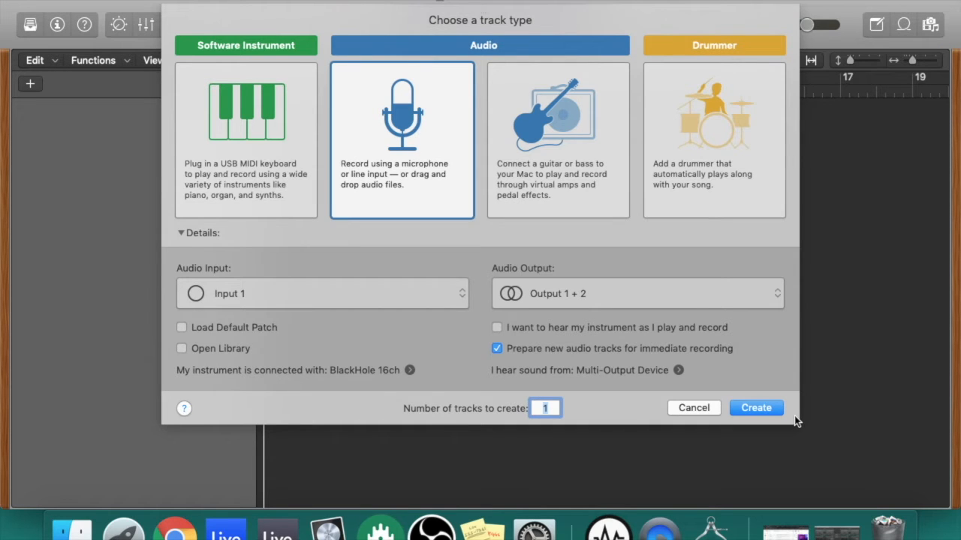
- Compare the settings offered for the software instrument, microphone audio, guitar or bass, and drummer track types
left_click(240, 146)
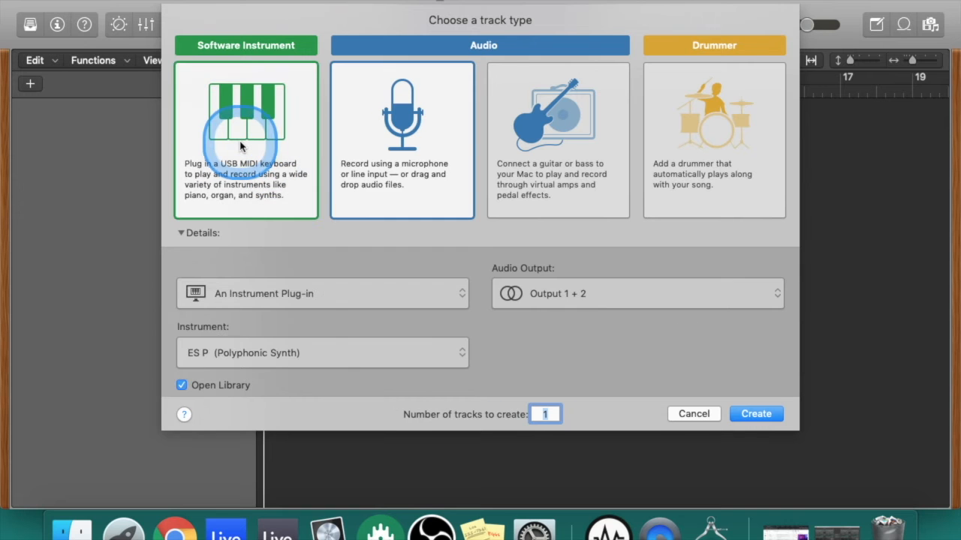
left_click(278, 101)
left_click(401, 123)
left_click(406, 123)
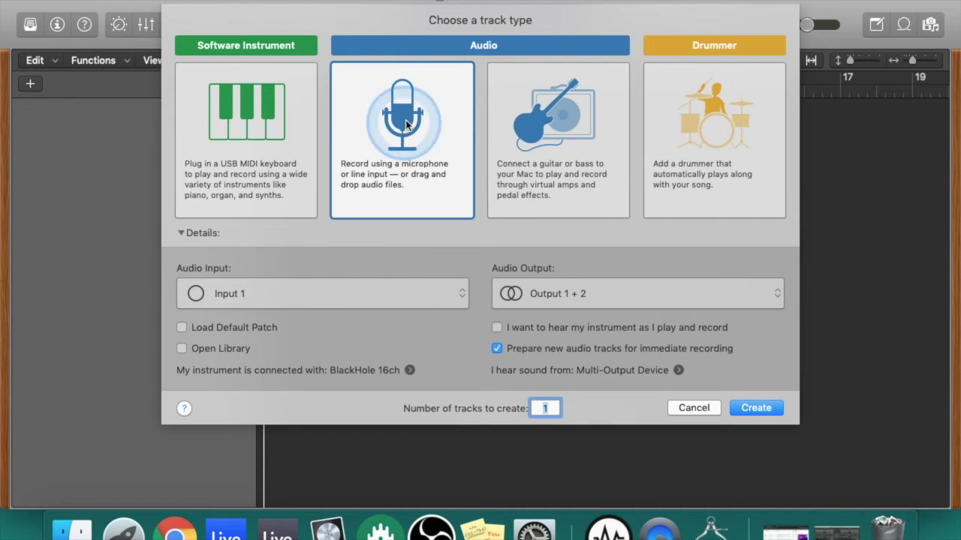
left_click(557, 120)
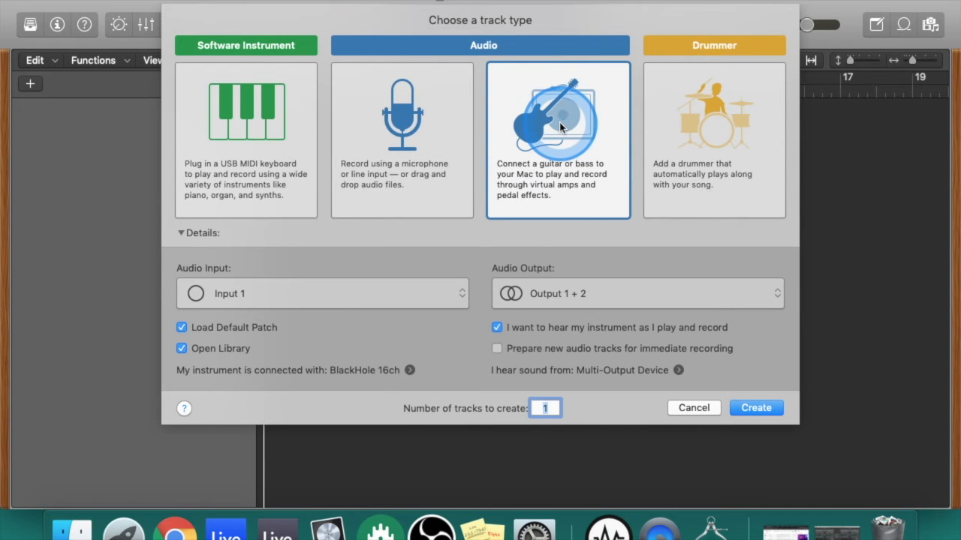
left_click(736, 131)
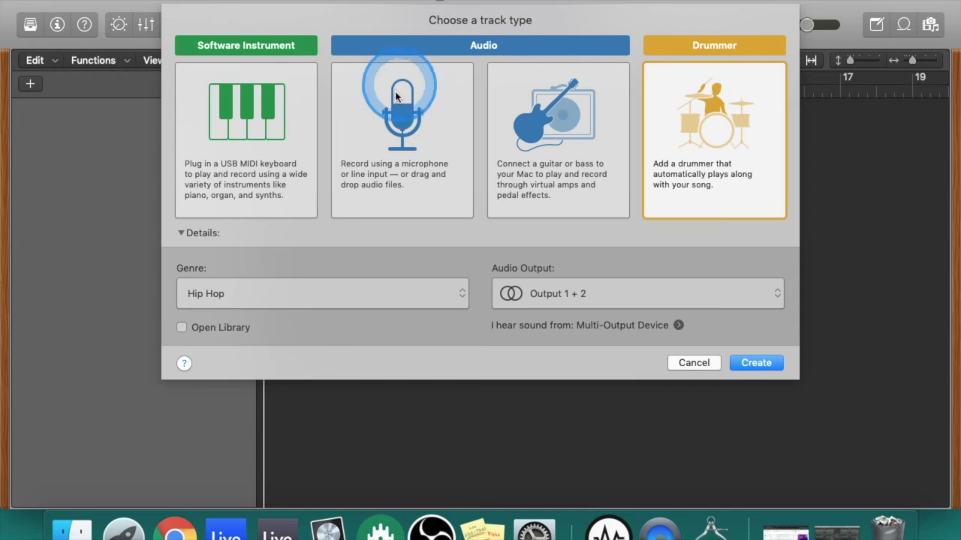
- Create one microphone or line audio track using Input 1 and Output 1 + 2, prepared for immediate recording
left_click(396, 132)
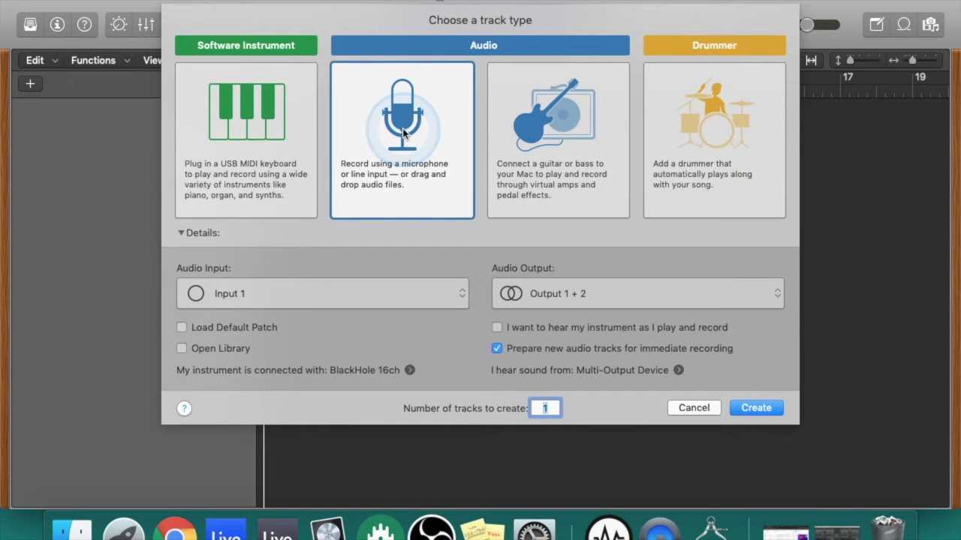
left_click(403, 132)
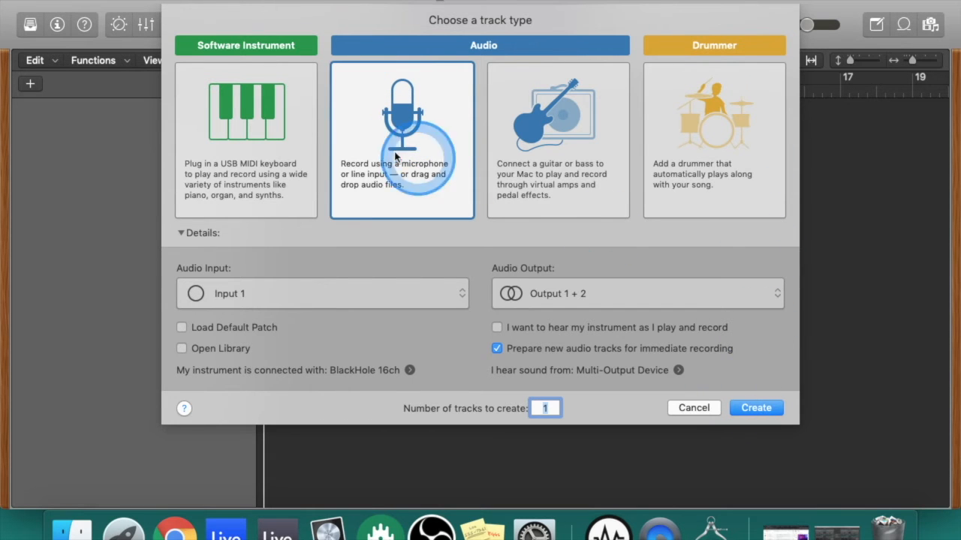
left_click(758, 410)
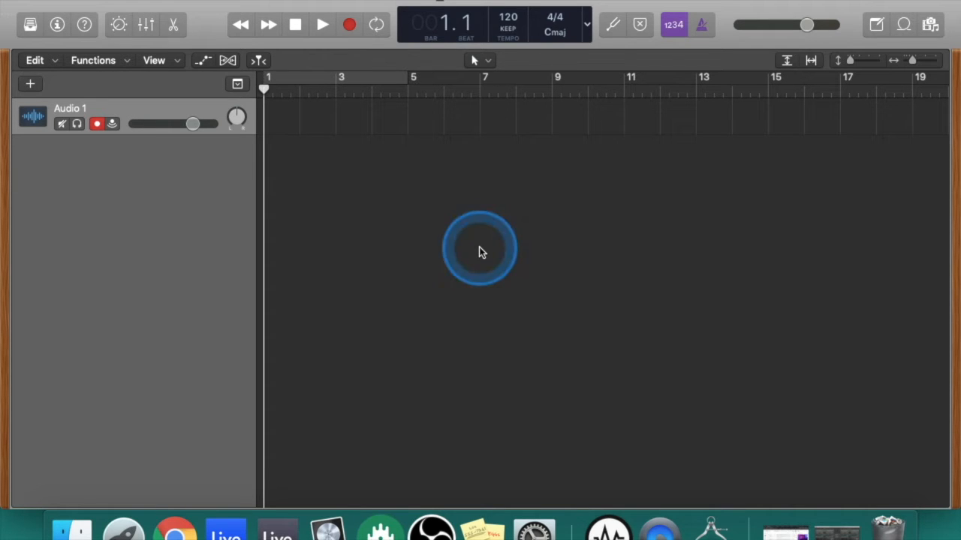
- Turn on Quick Help to read the notes about the interface areas and workspace, and turn it off again
left_click(84, 25)
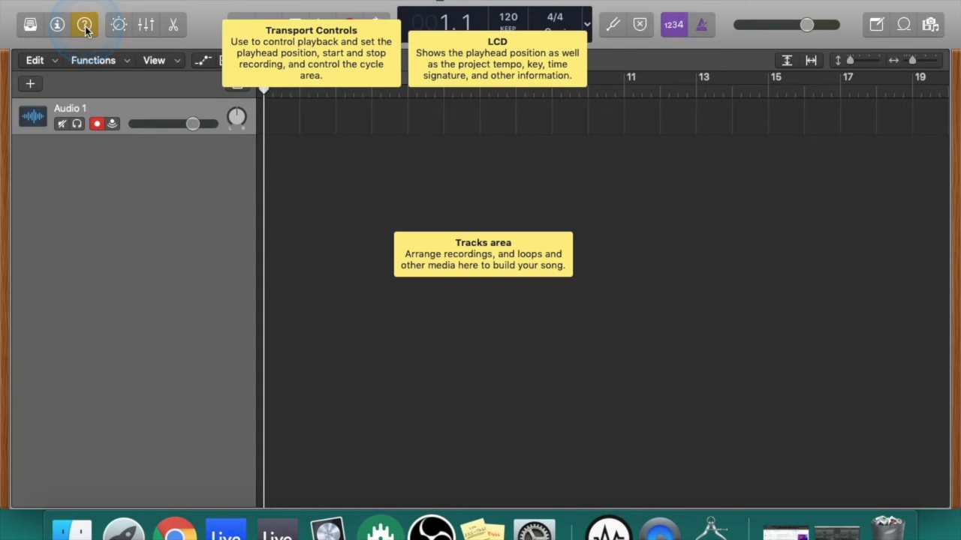
mouse_move(380, 146)
left_click(531, 235)
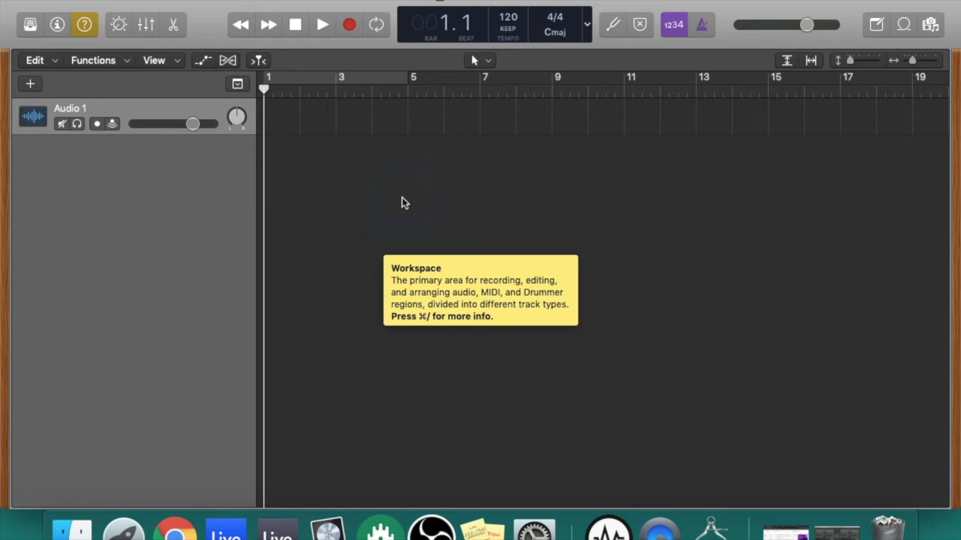
left_click(87, 25)
left_click(88, 26)
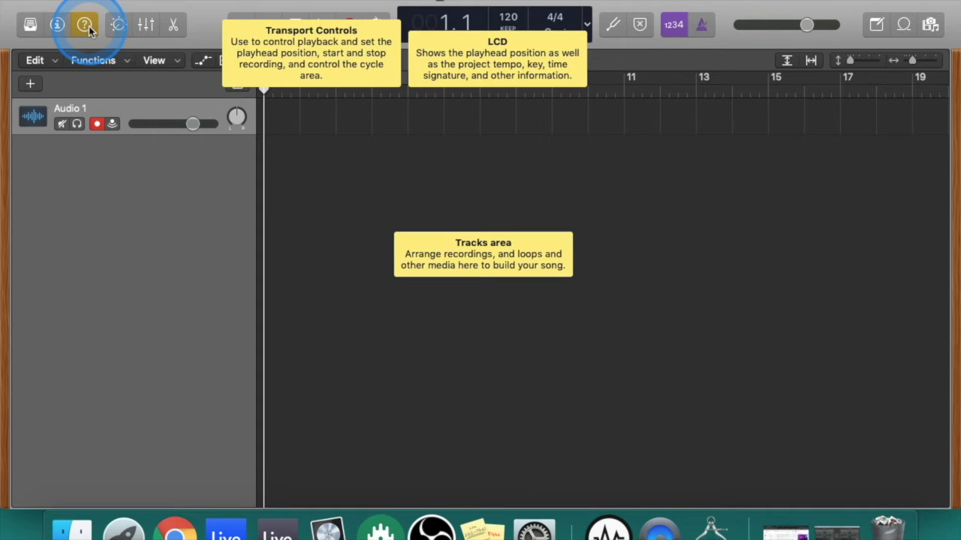
left_click(89, 26)
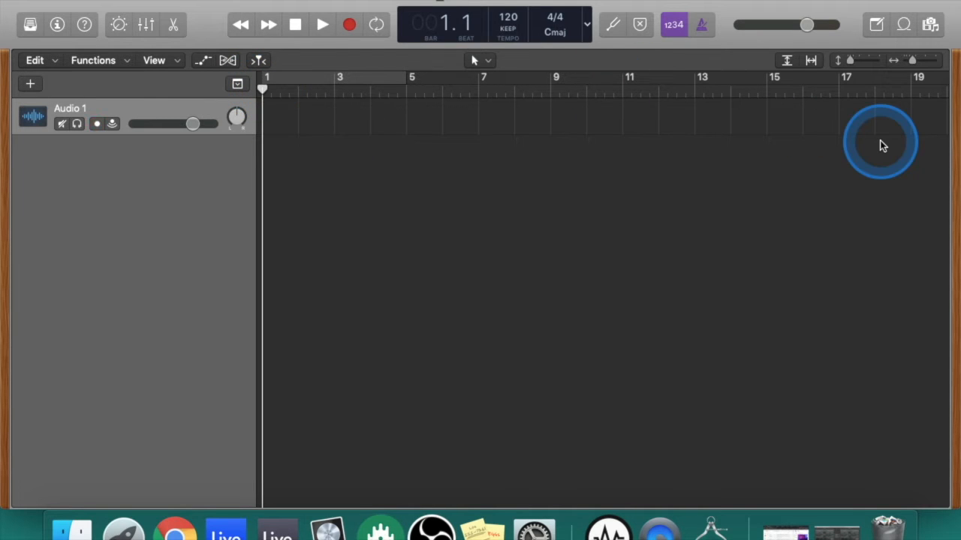
- Examine the workspace timeline up to the end-of-project marker and return to bar 1
scroll(764, 236, "right", 15)
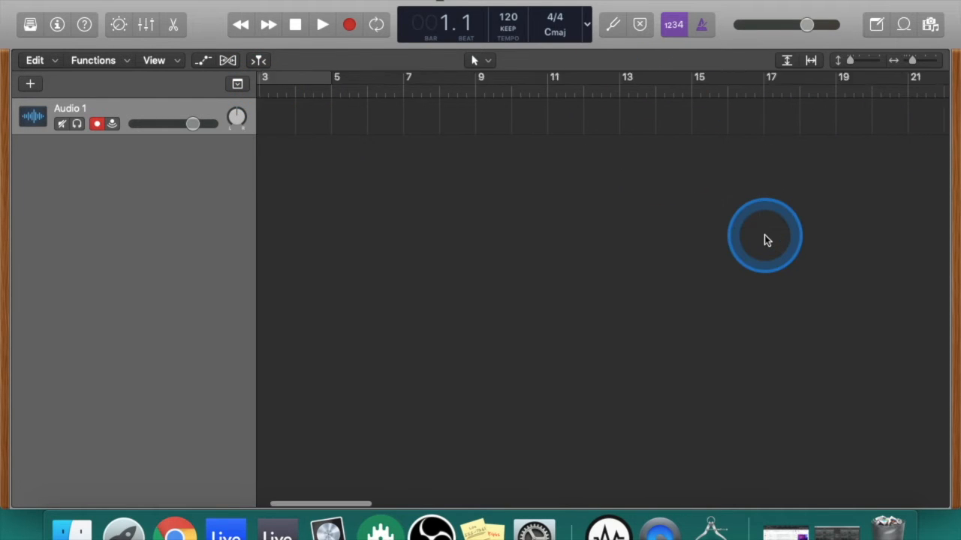
scroll(765, 241, "right", 3)
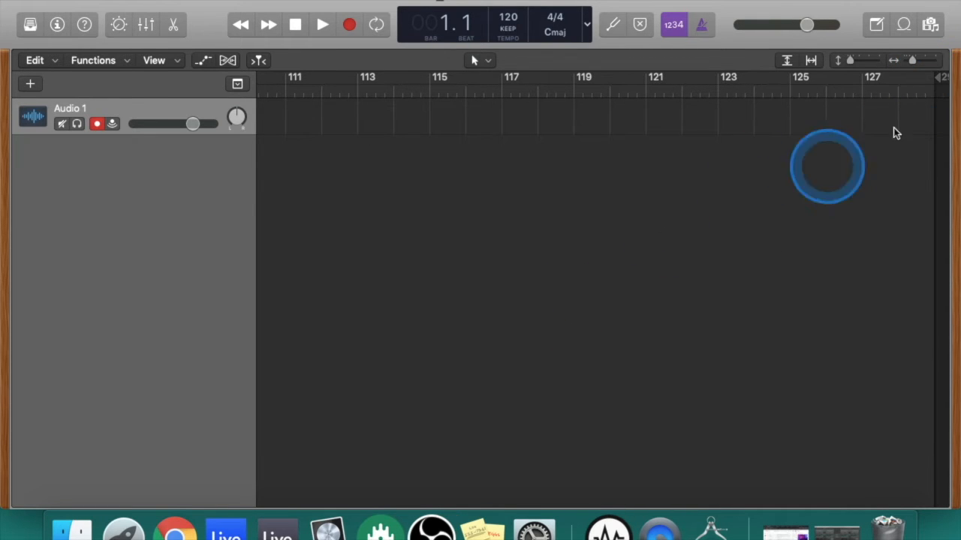
mouse_move(927, 80)
left_mouse_down()
mouse_move(945, 80)
mouse_move(829, 86)
left_mouse_up()
scroll(527, 318, "left", 15)
scroll(527, 319, "left", 5)
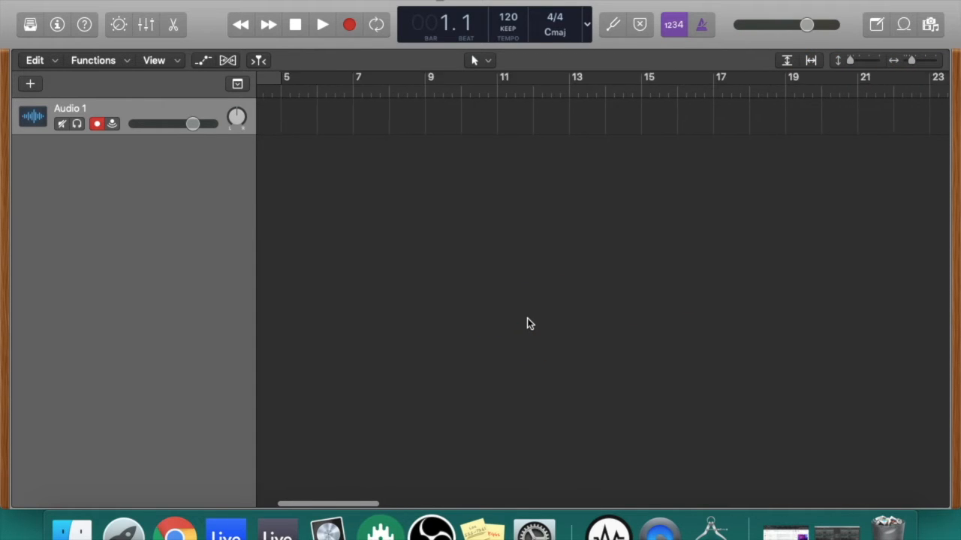
left_click(788, 81)
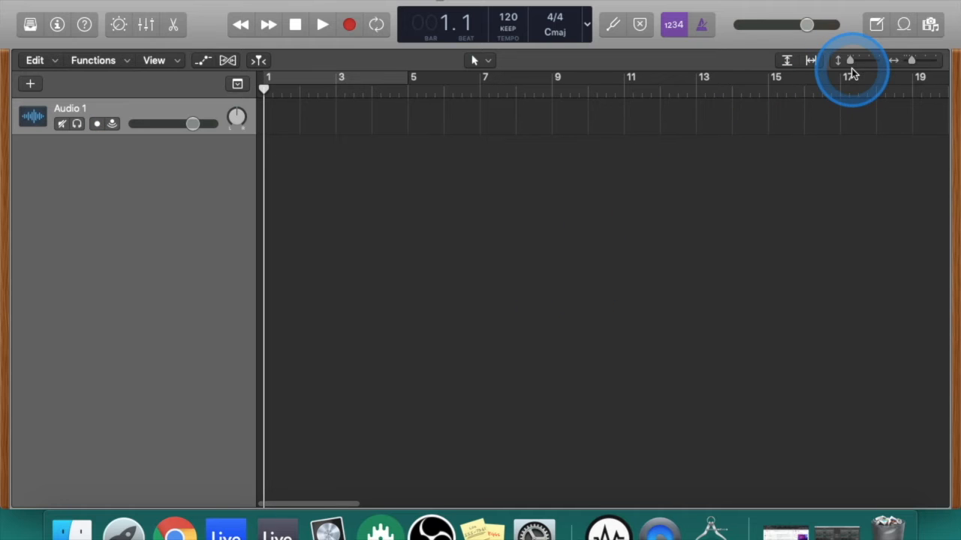
- Adjust the vertical and horizontal zoom to make the Audio 1 track taller and fit about 41 bars in the workspace
left_click_drag(852, 60, 913, 64)
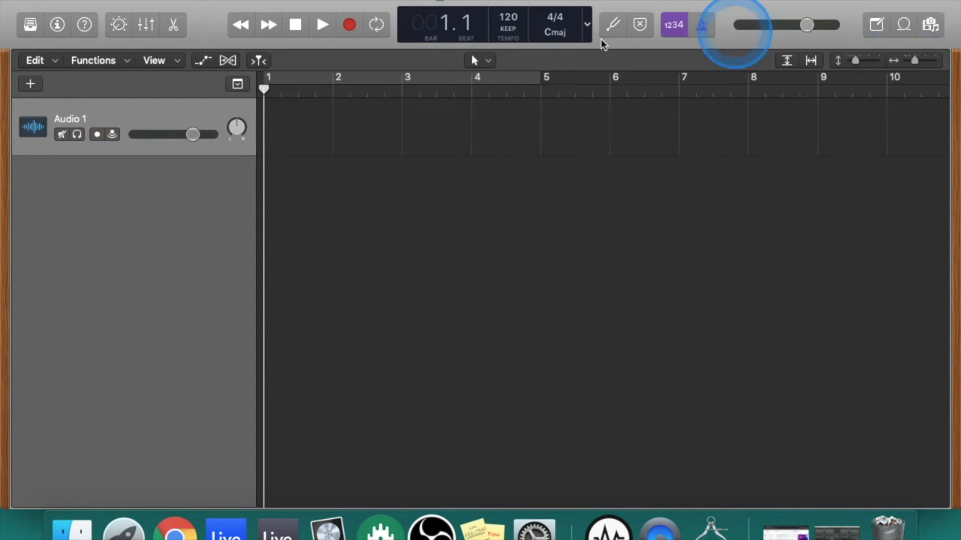
left_click_drag(849, 61, 933, 65)
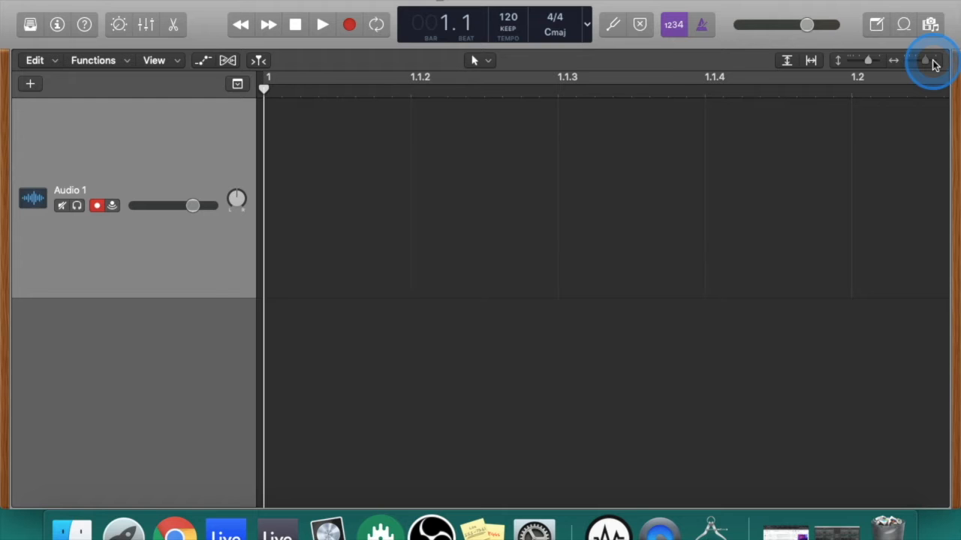
left_click_drag(933, 65, 857, 61)
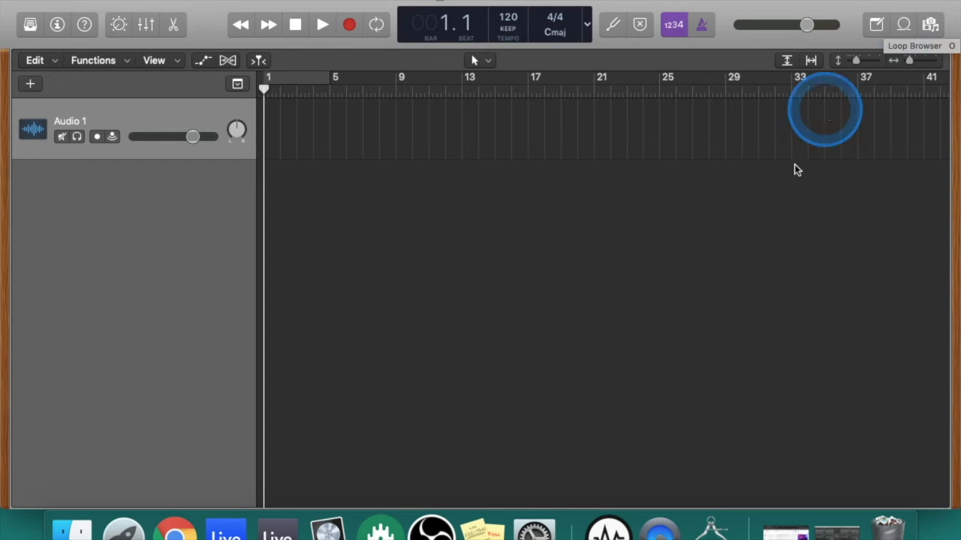
- Show and hide the Loop Browser several times, leaving it open beside the workspace
left_click(904, 26)
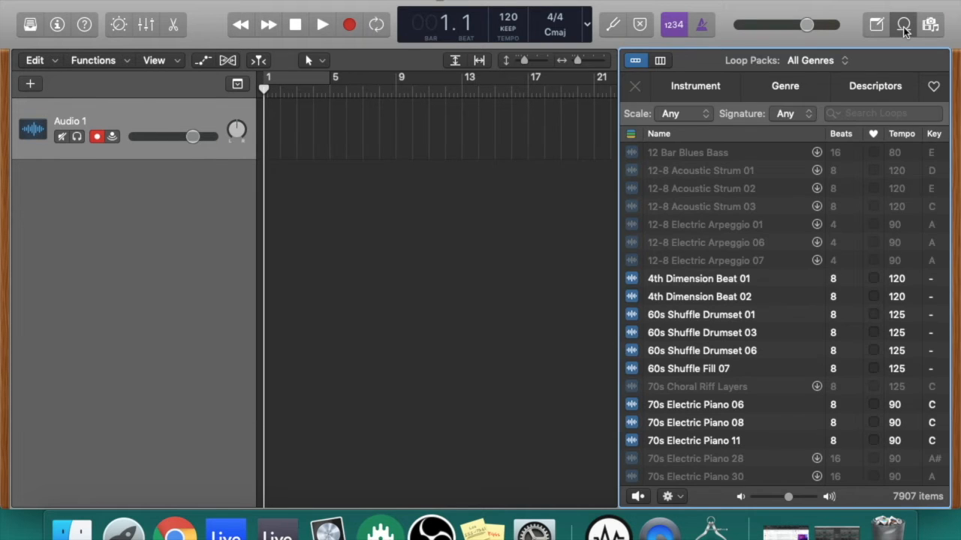
left_click(904, 26)
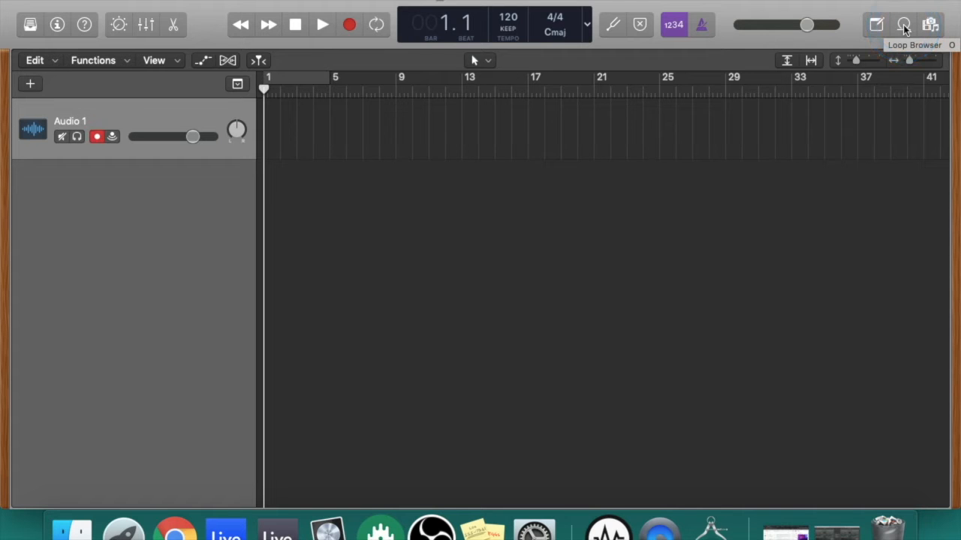
left_click(904, 26)
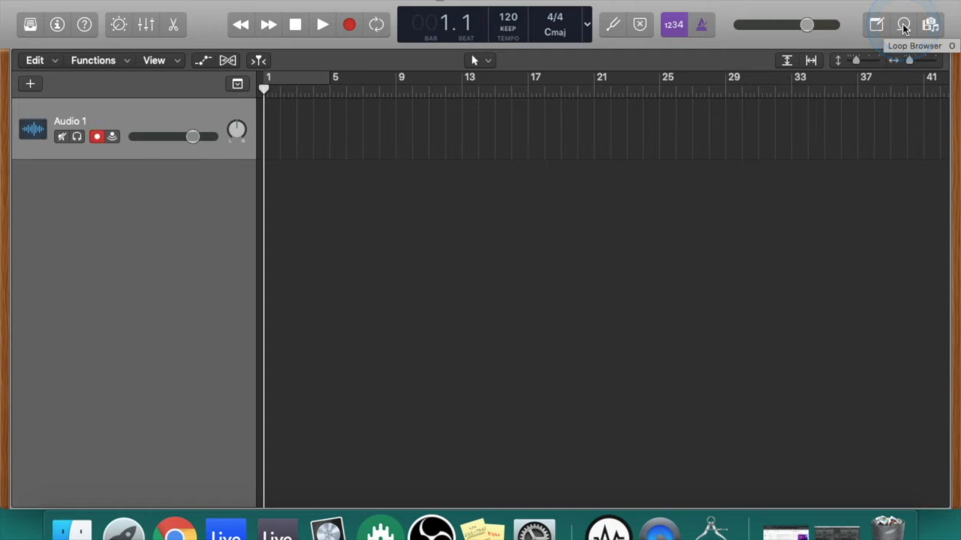
left_click(876, 26)
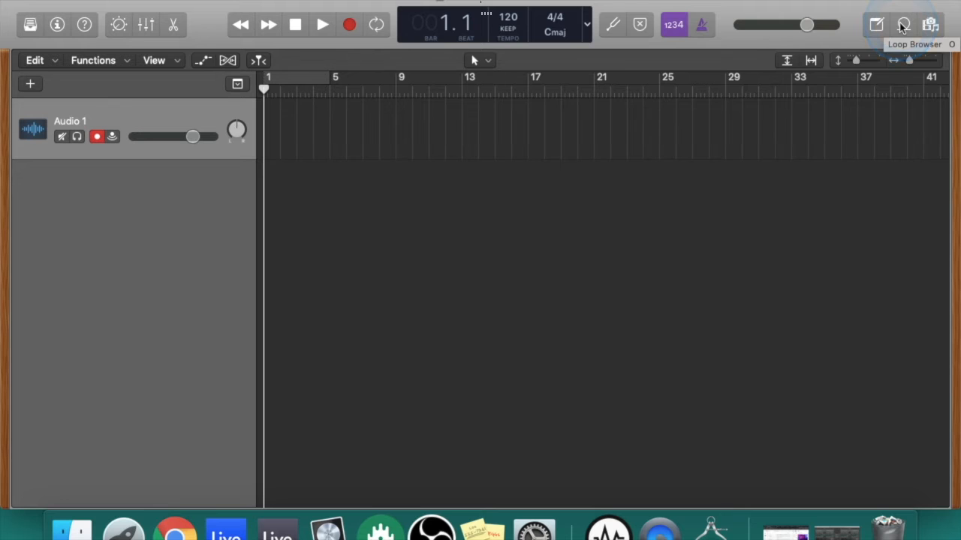
left_click(903, 26)
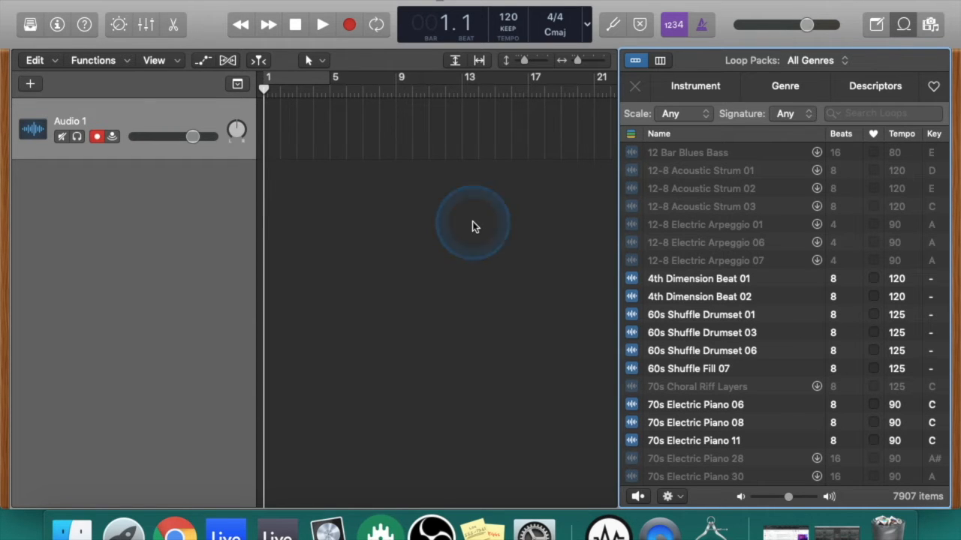
left_click(903, 26)
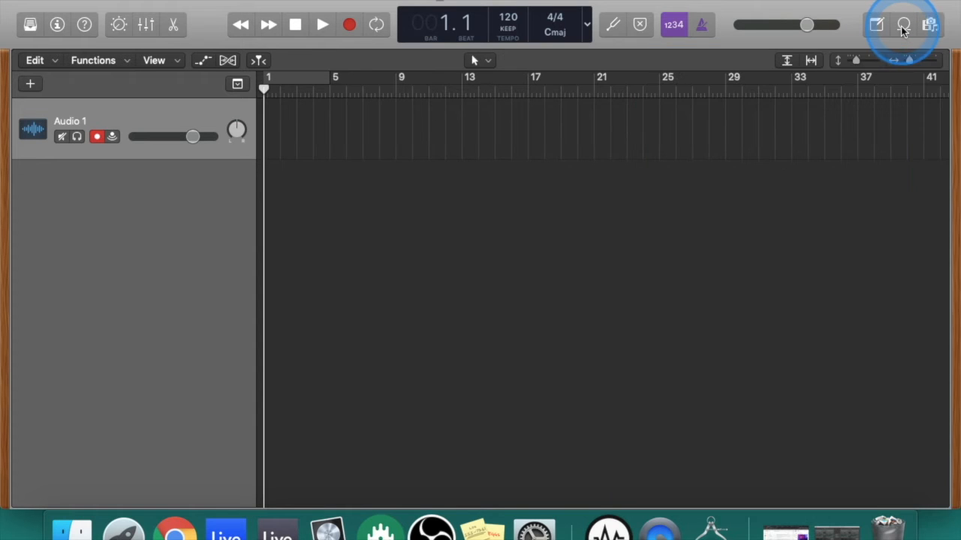
left_click(340, 443)
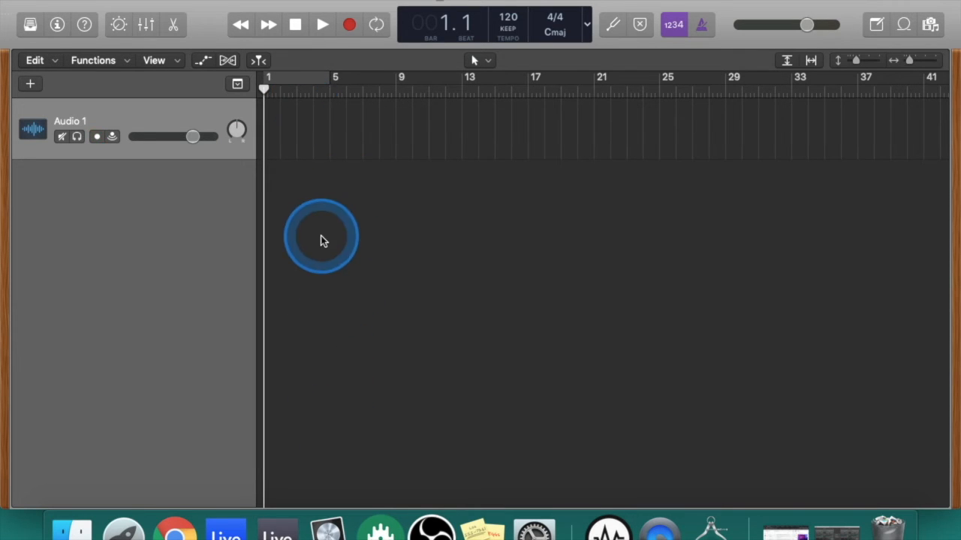
left_click(904, 25)
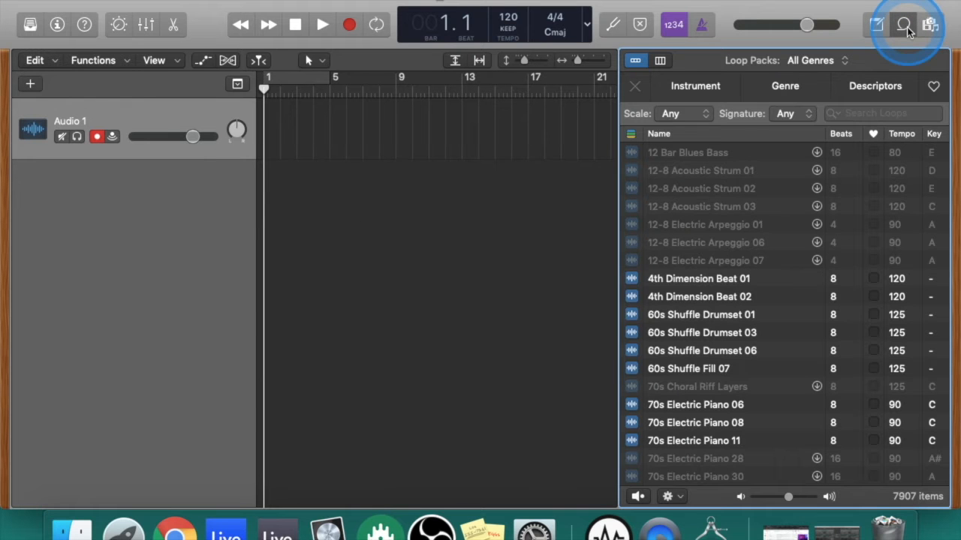
- Filter the loops by the All Drums instrument and preview 4th Dimension Beat 01 and 60s Shuffle Drumset 01
left_click(698, 87)
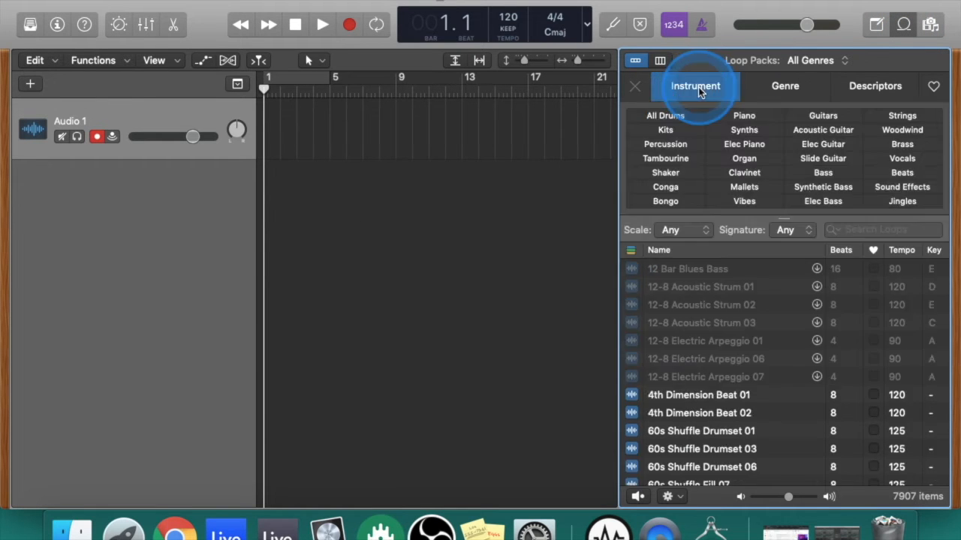
left_click(664, 116)
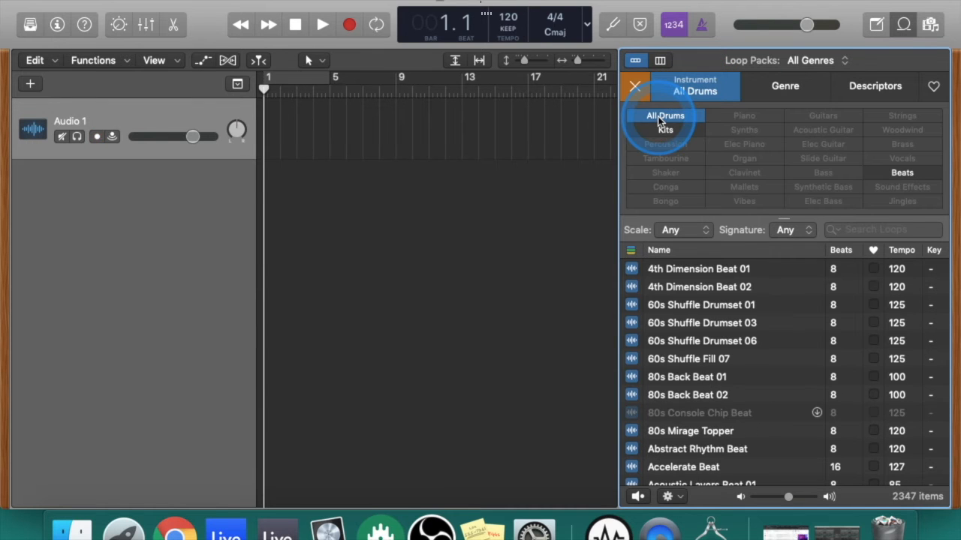
left_click(664, 269)
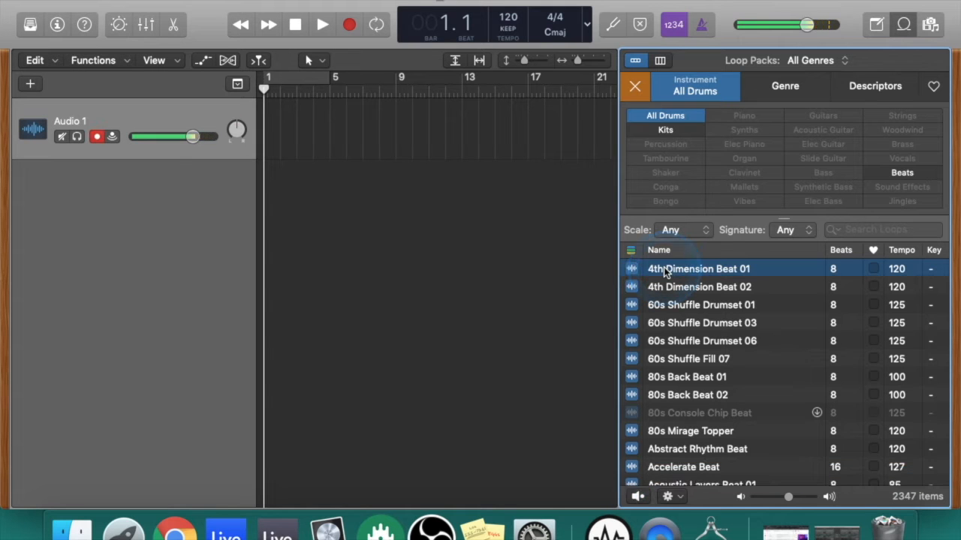
left_click(663, 305)
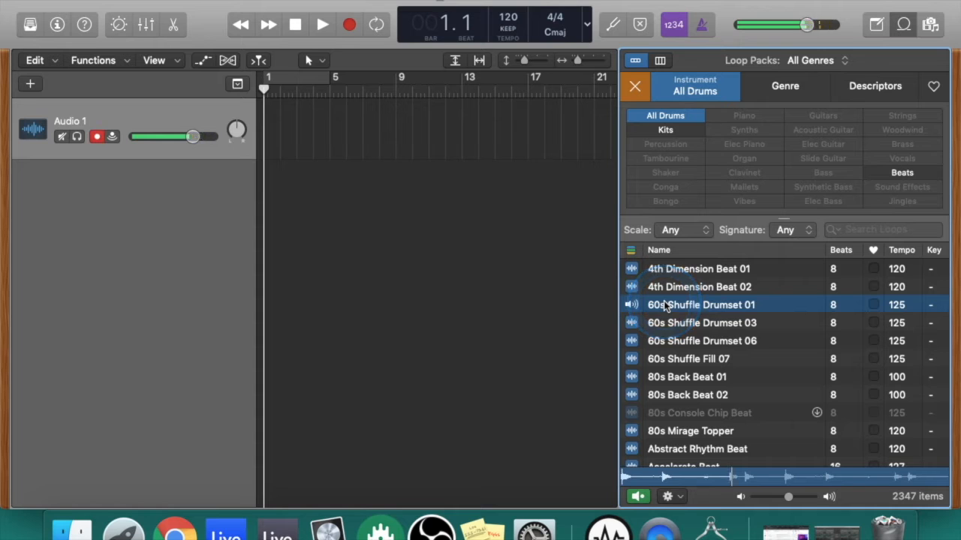
left_click(664, 305)
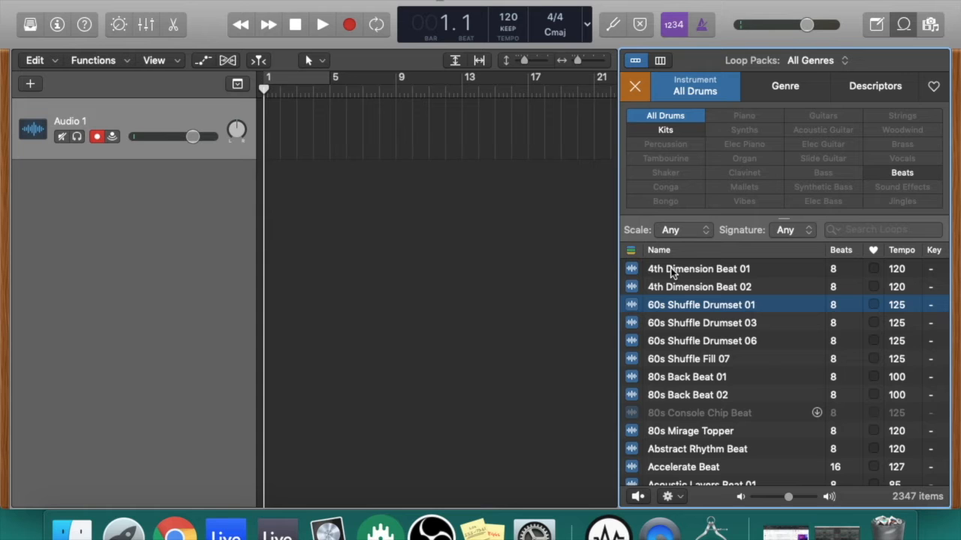
- Place the 4th Dimension Beat 01 loop on the audio track at bar 1
left_click(672, 273)
left_click_drag(672, 274, 263, 130)
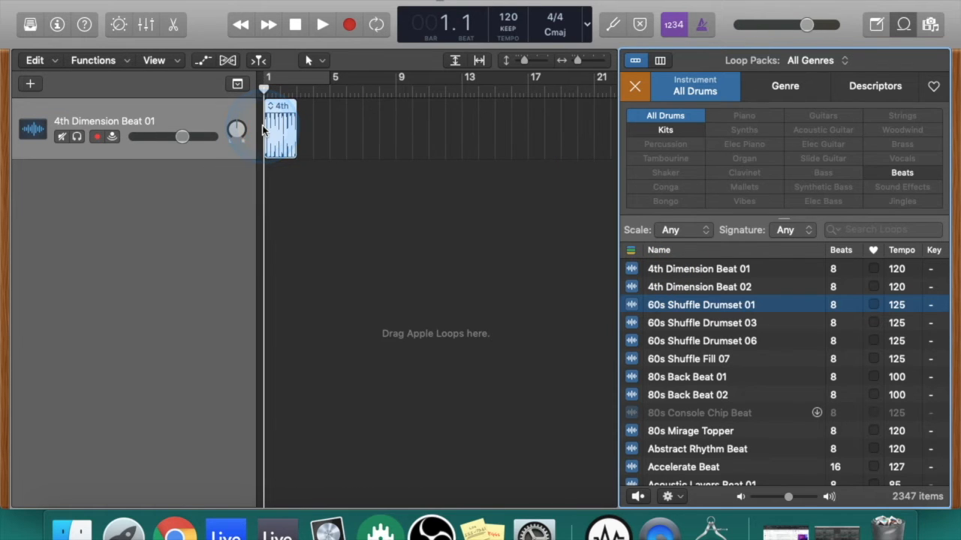
left_click(351, 286)
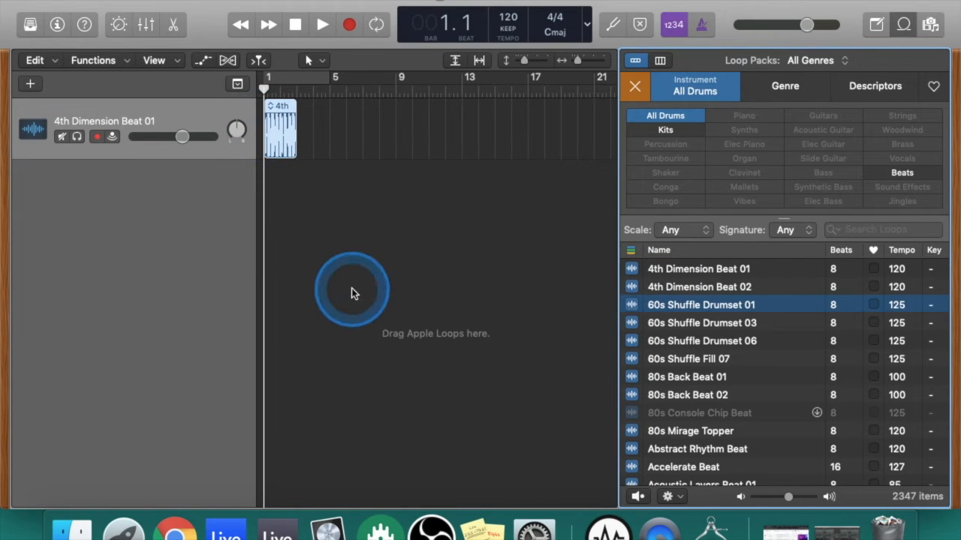
- Play the project from bar 1 past the end of the drum region and stop in bar 6
left_click(322, 25)
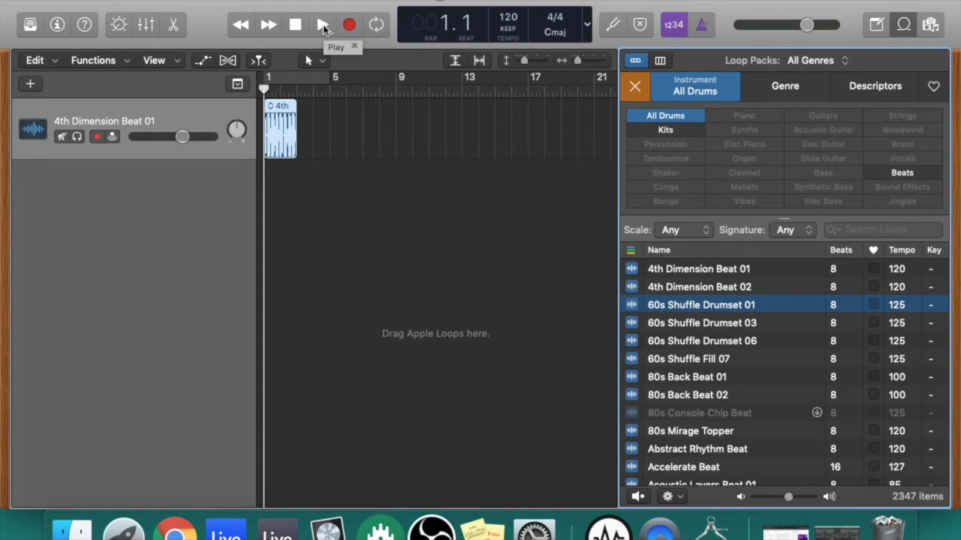
left_click(322, 26)
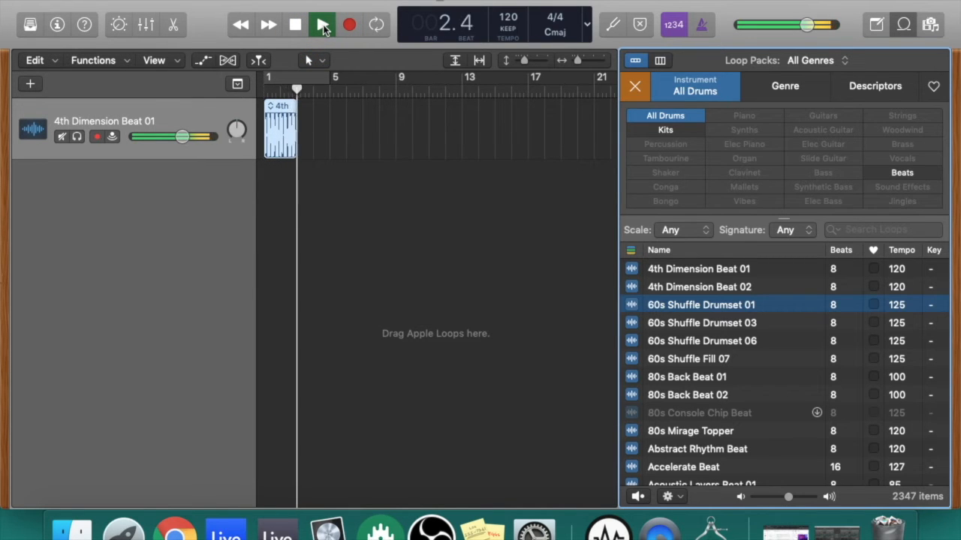
left_click(300, 171)
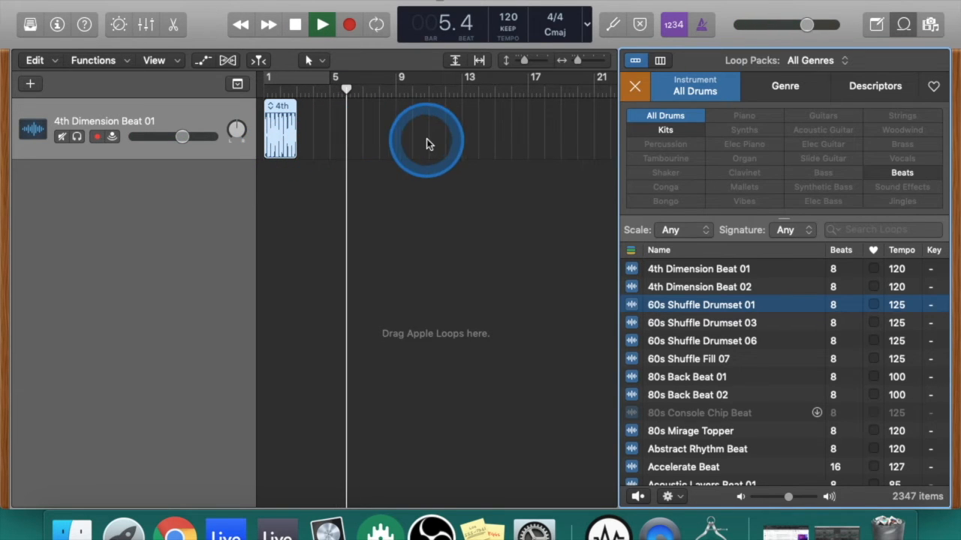
left_click(295, 26)
left_click(325, 340)
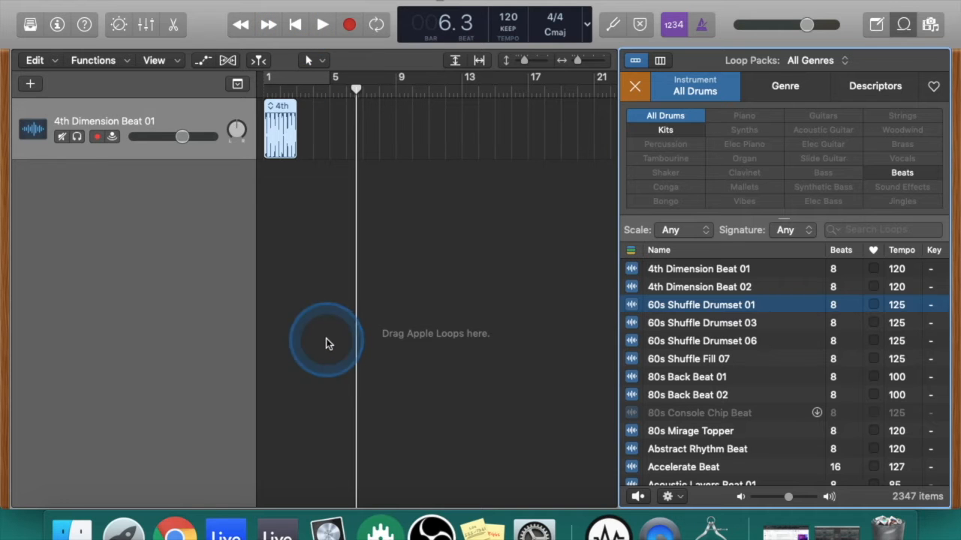
- Turn on Cycle mode for the range from bar 1 to bar 5, toggling it off and on again
left_click(298, 78)
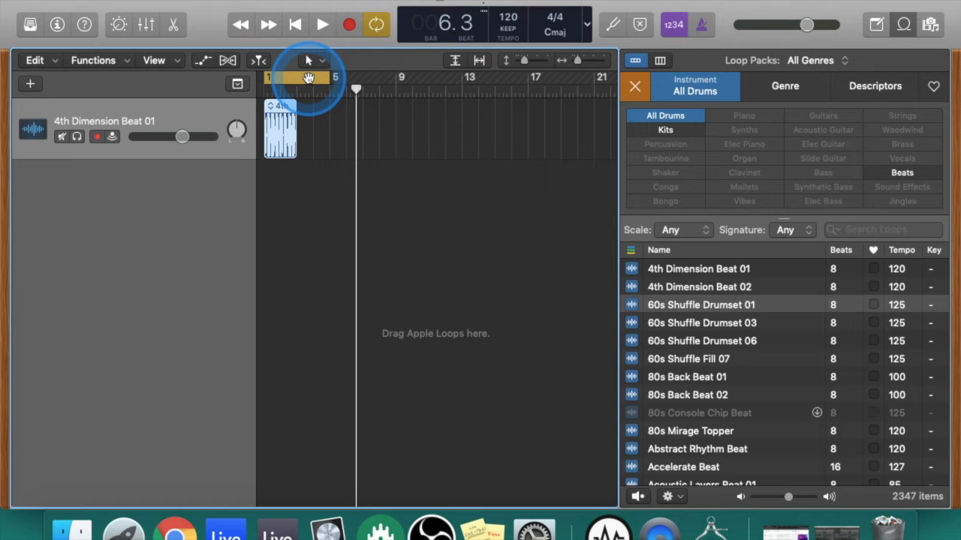
left_click(377, 25)
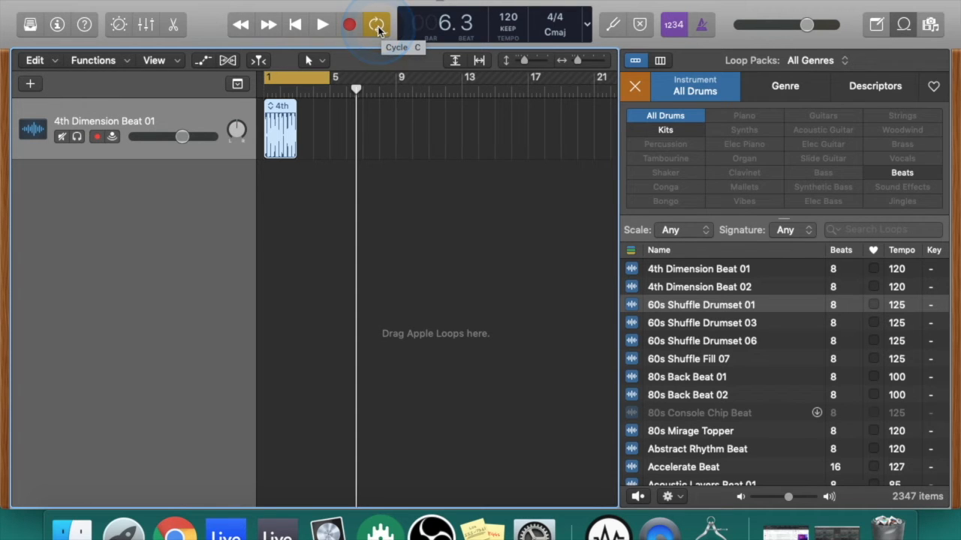
left_click(378, 26)
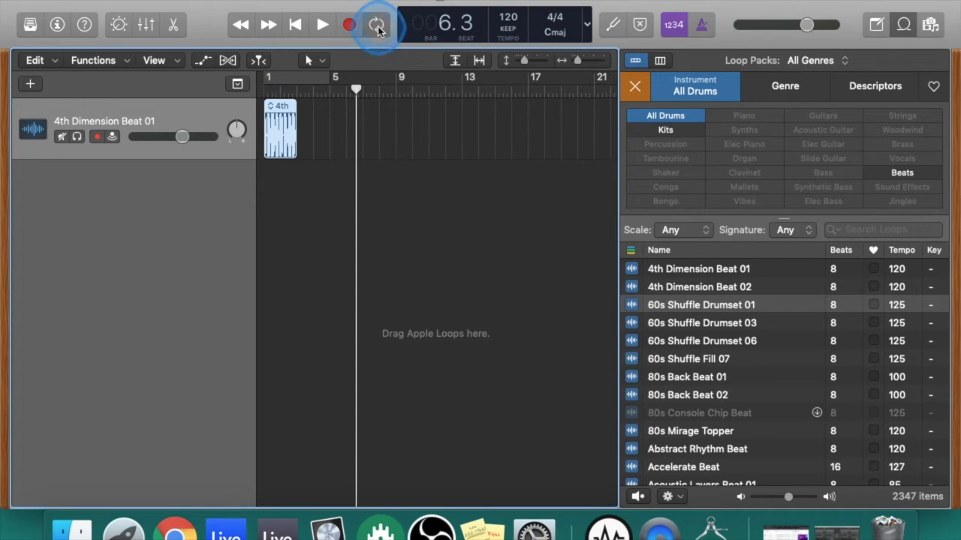
left_click(378, 27)
left_click(289, 118)
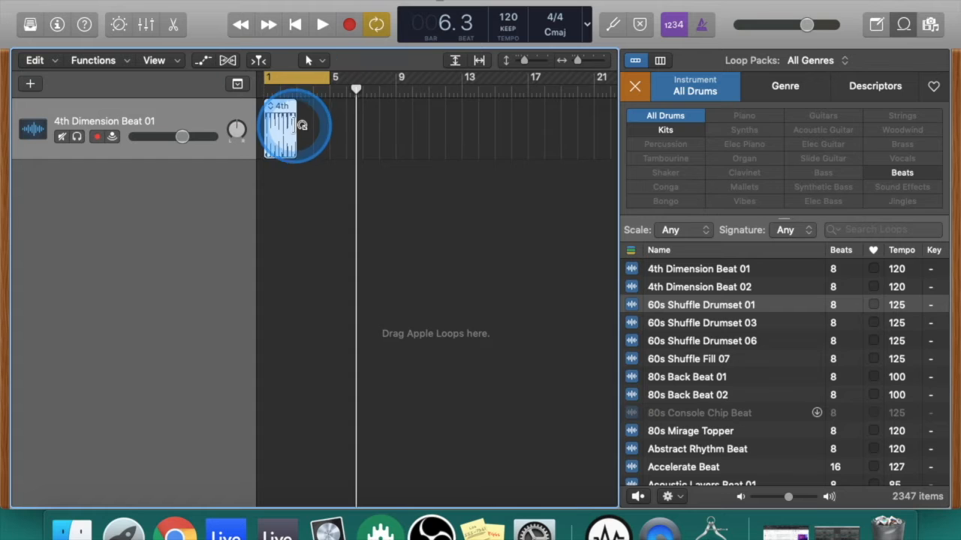
left_click(304, 237)
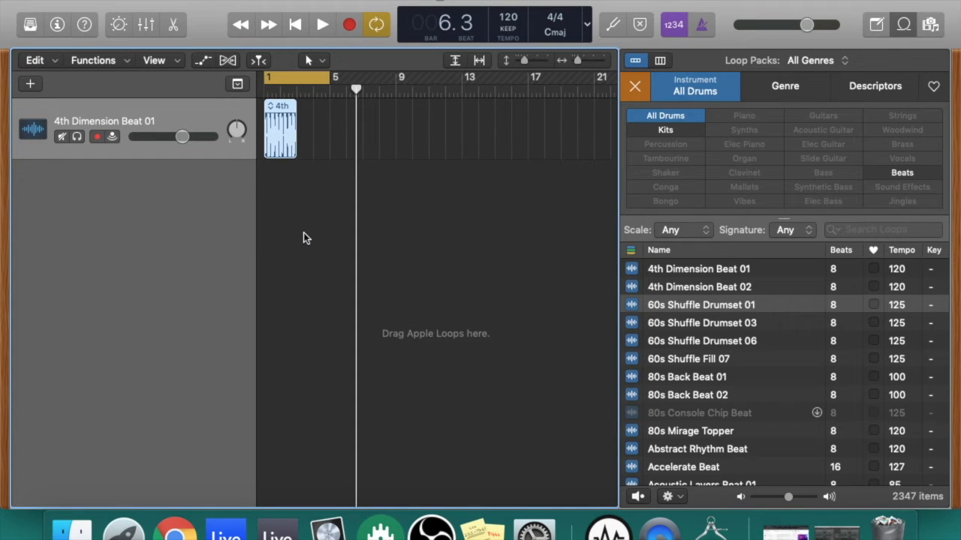
- Play the drum region with Cycle mode on and stop playback
key("space")
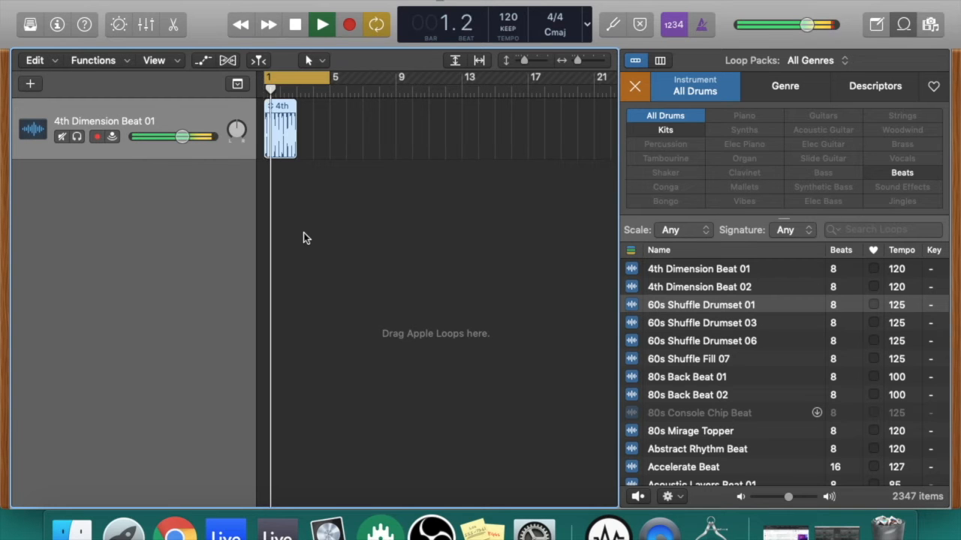
key("space")
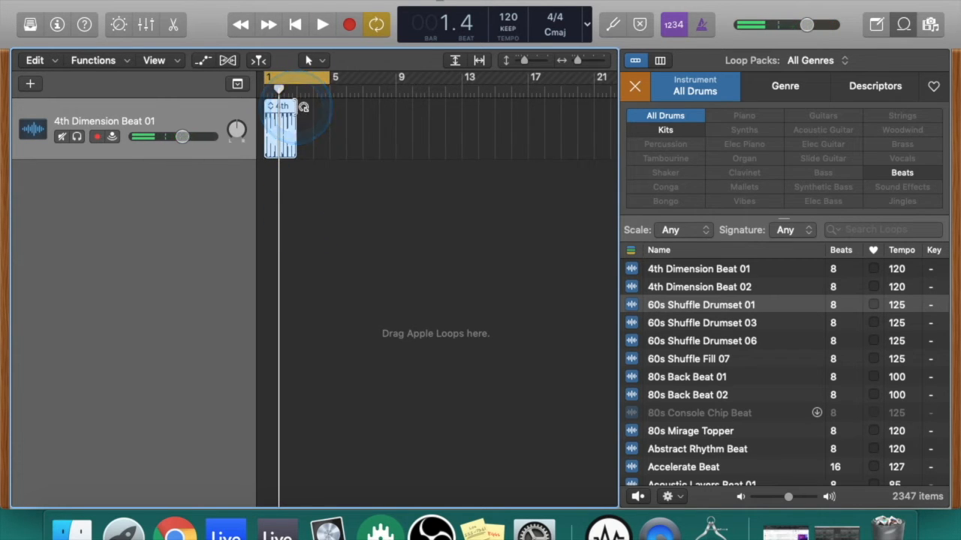
left_click(321, 114)
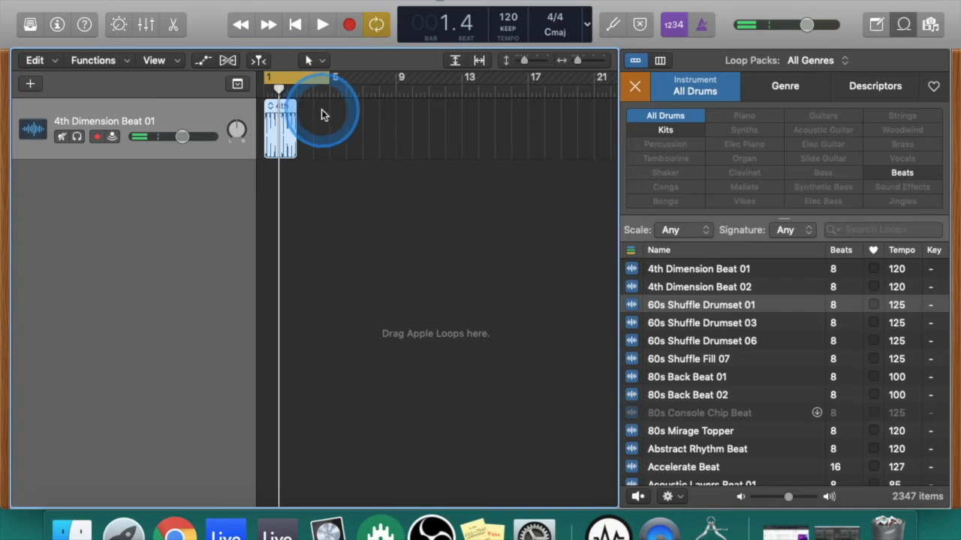
- Loop the drum region up to bar 5 for 2 repetitions
left_click(295, 153)
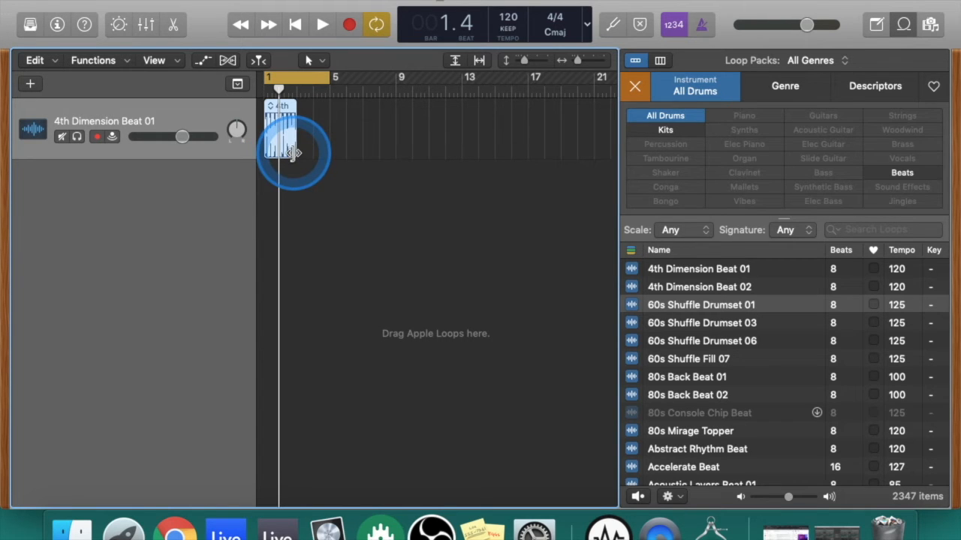
left_click_drag(295, 152, 318, 118)
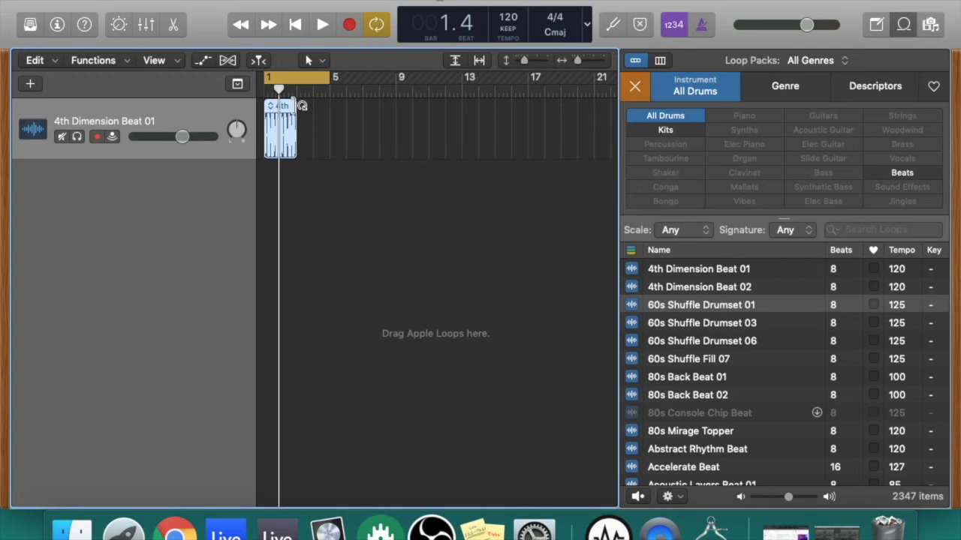
left_click(301, 107)
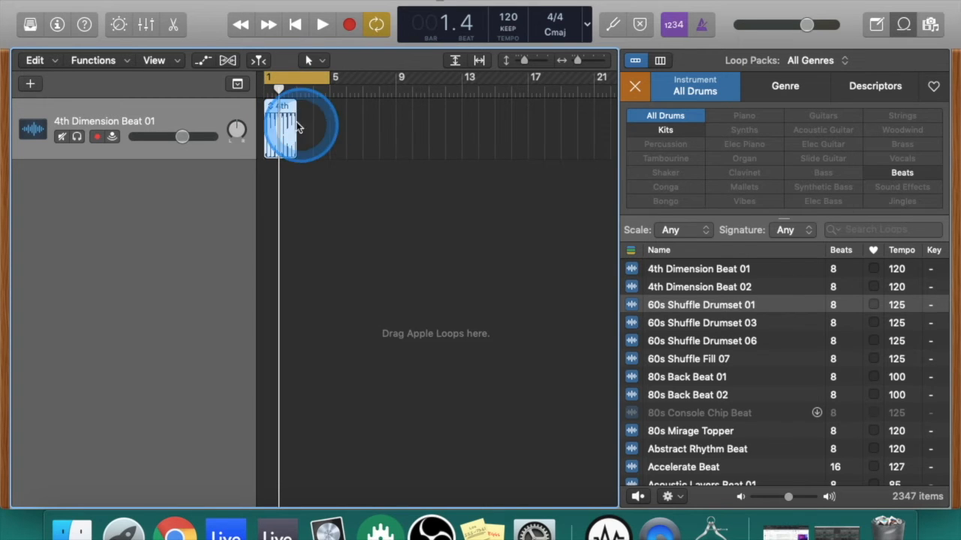
left_click_drag(301, 106, 338, 106)
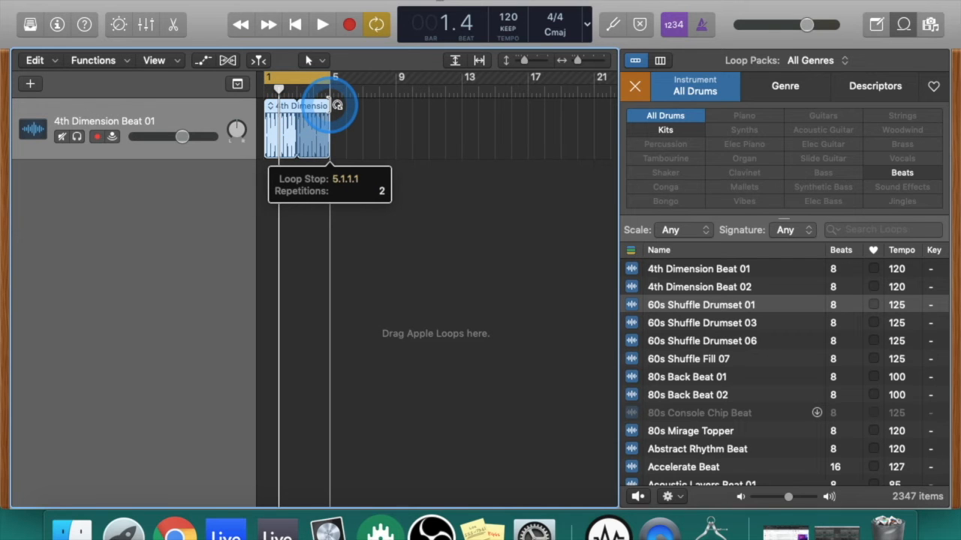
- Extend the cycle range and the looped drum region to bar 9, and play the result
left_click_drag(337, 105, 393, 86)
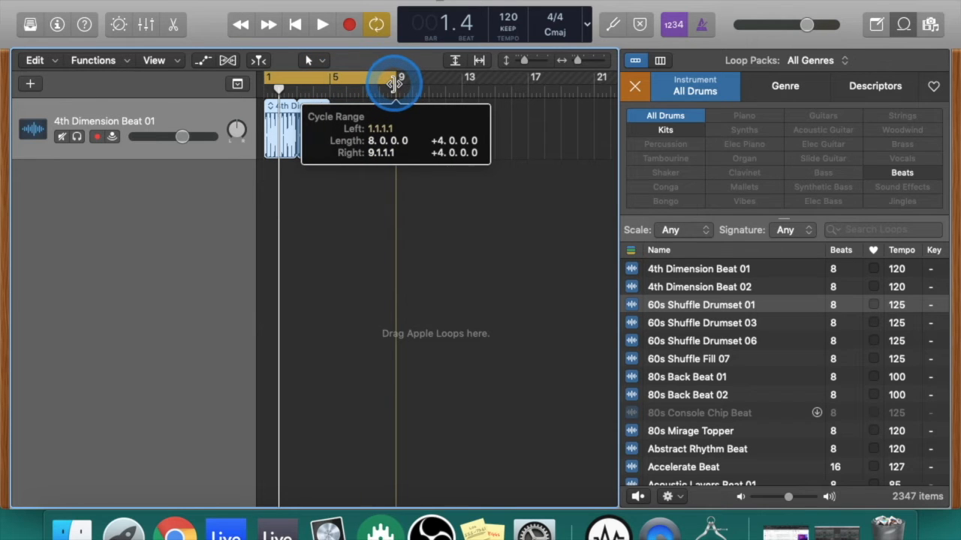
left_click_drag(396, 80, 397, 81)
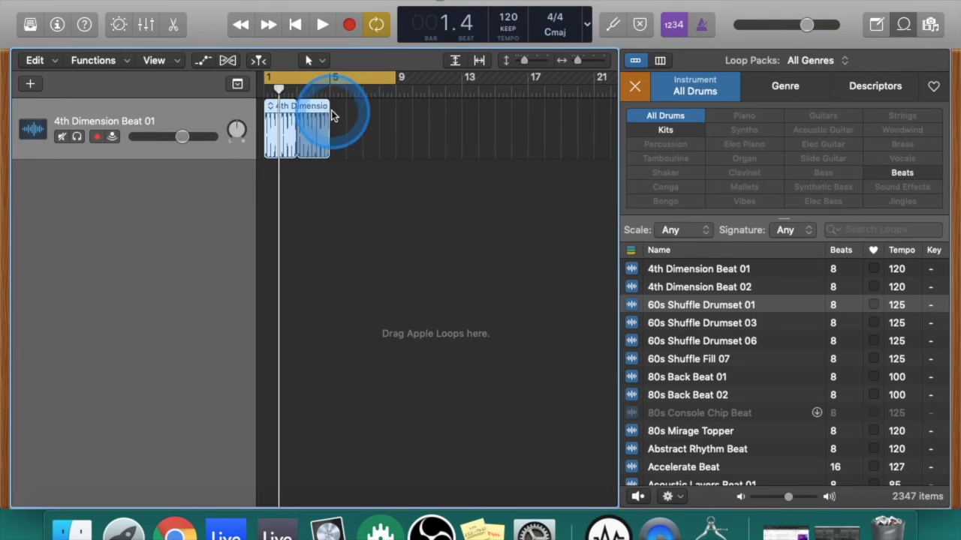
left_click_drag(329, 106, 399, 103)
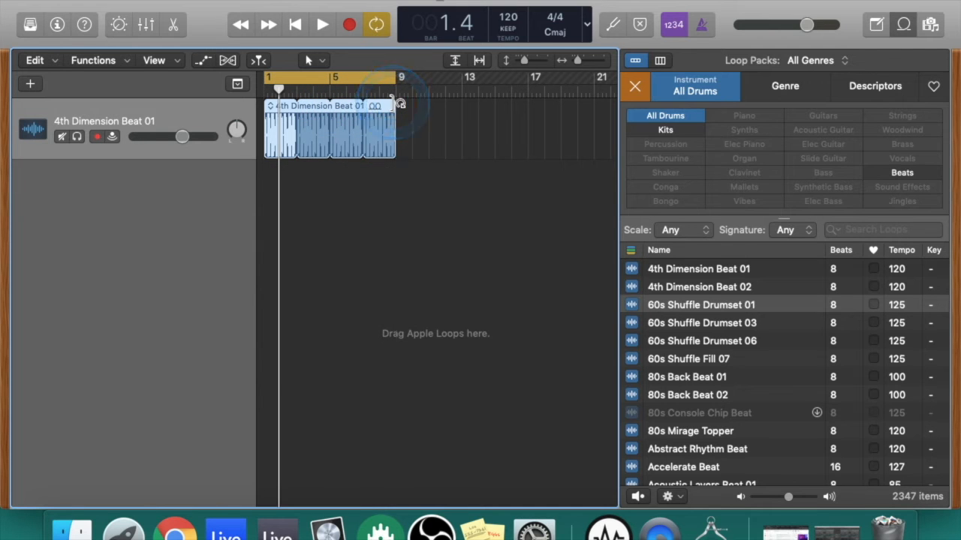
left_click(460, 201)
key("space")
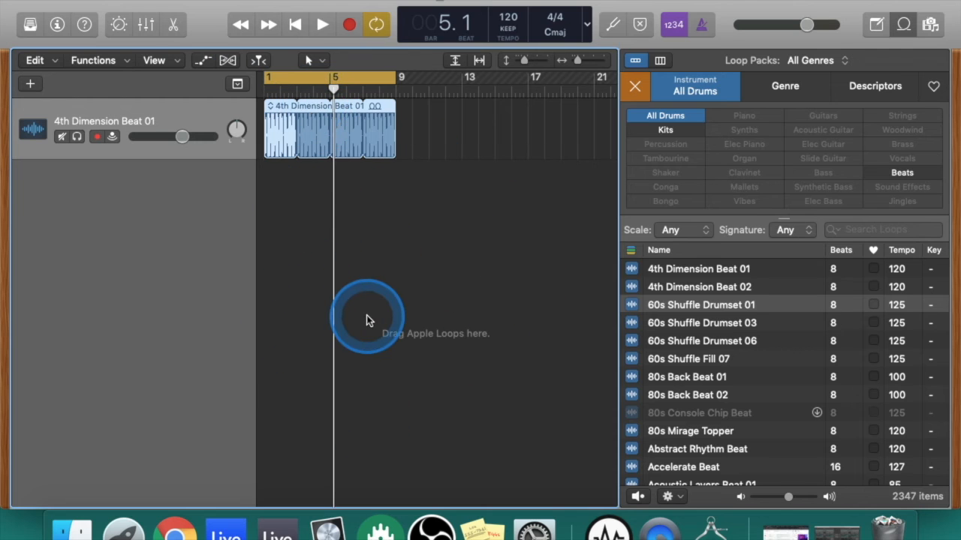
- Delete the looped drum region from the track and undo the deletion
left_click(286, 110)
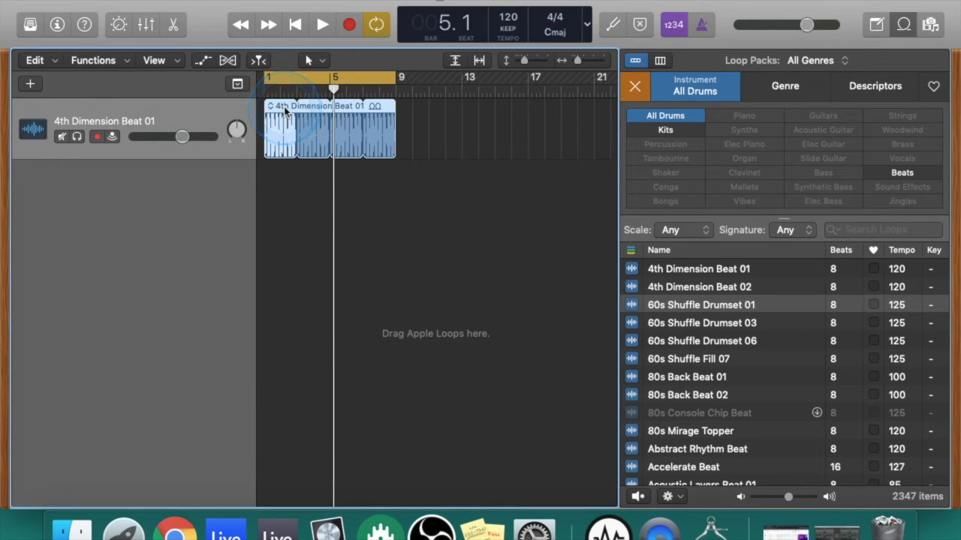
key("Delete")
left_click(283, 111)
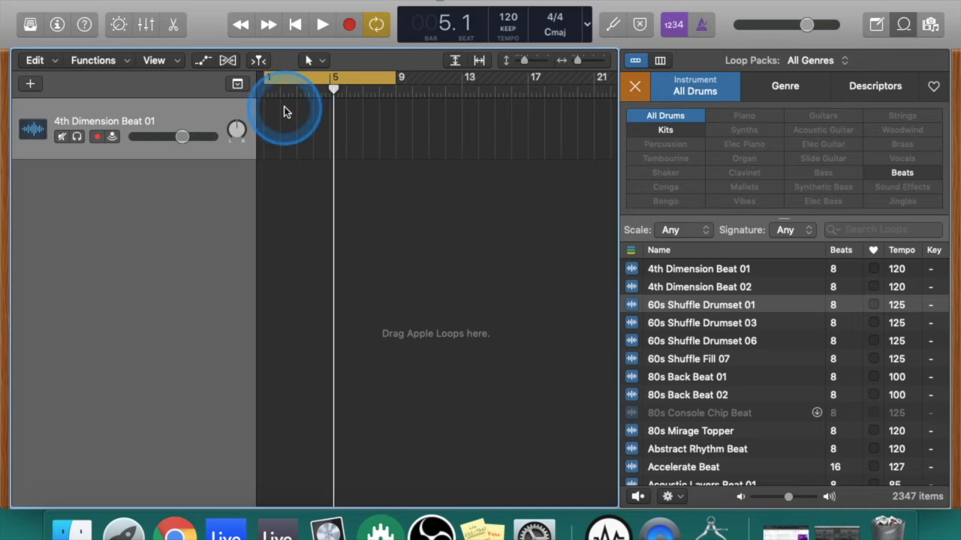
key("super+z")
left_click(304, 285)
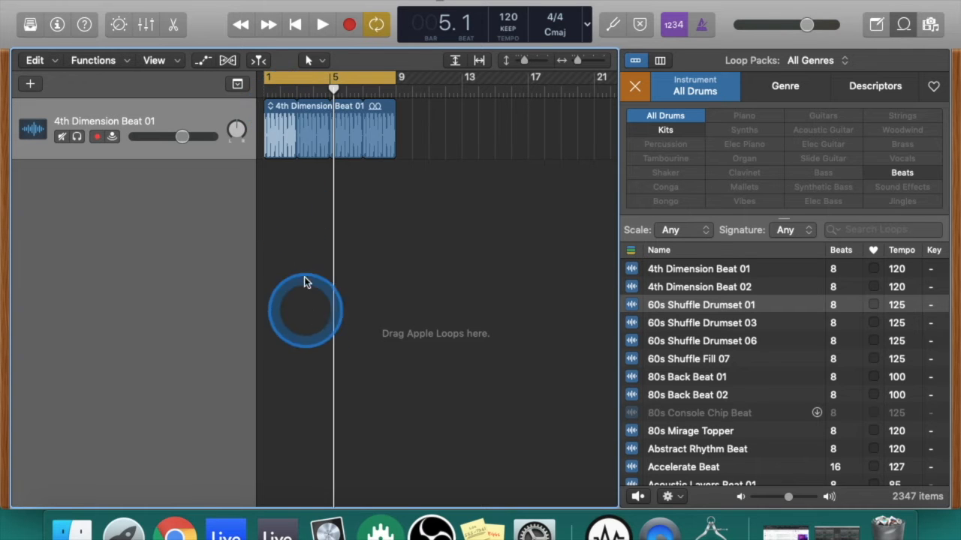
- Delete the drum region from the track and browse further down the list of All Drums loops
left_click(284, 113)
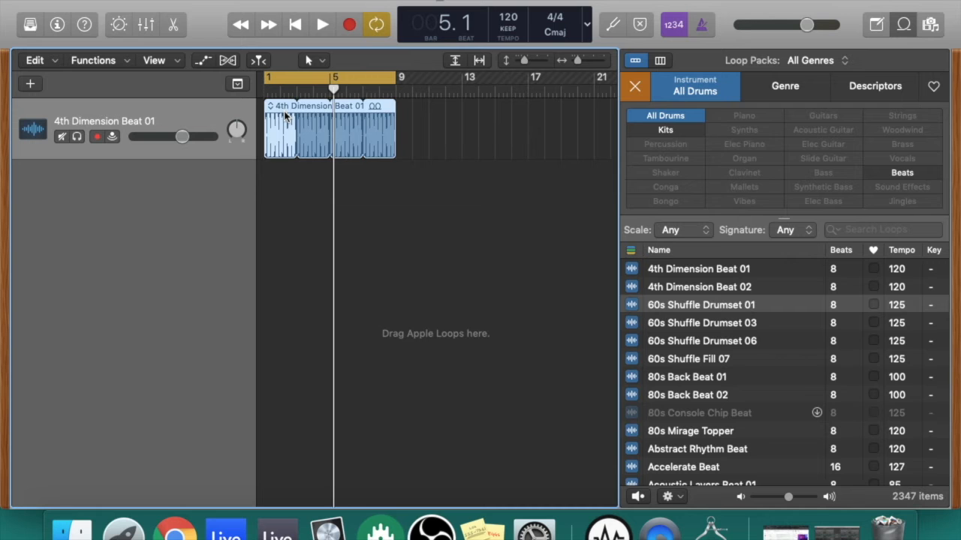
key("Delete")
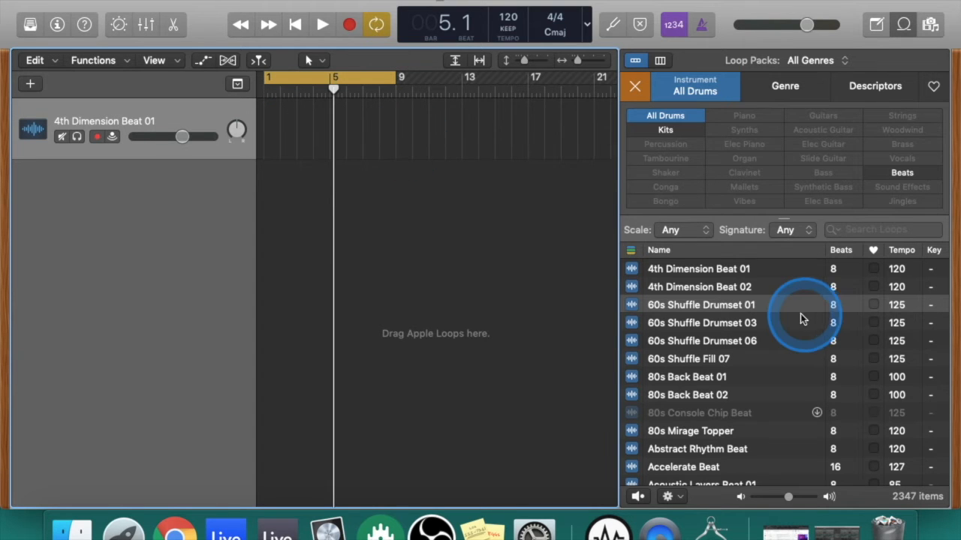
scroll(689, 350, "down", 2)
scroll(690, 350, "down", 5)
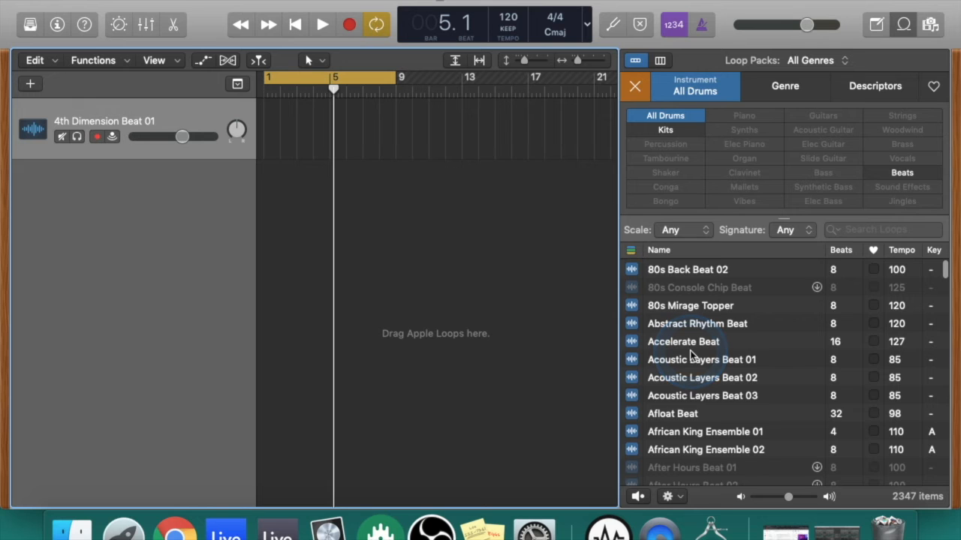
scroll(690, 350, "down", 2)
left_click(689, 352)
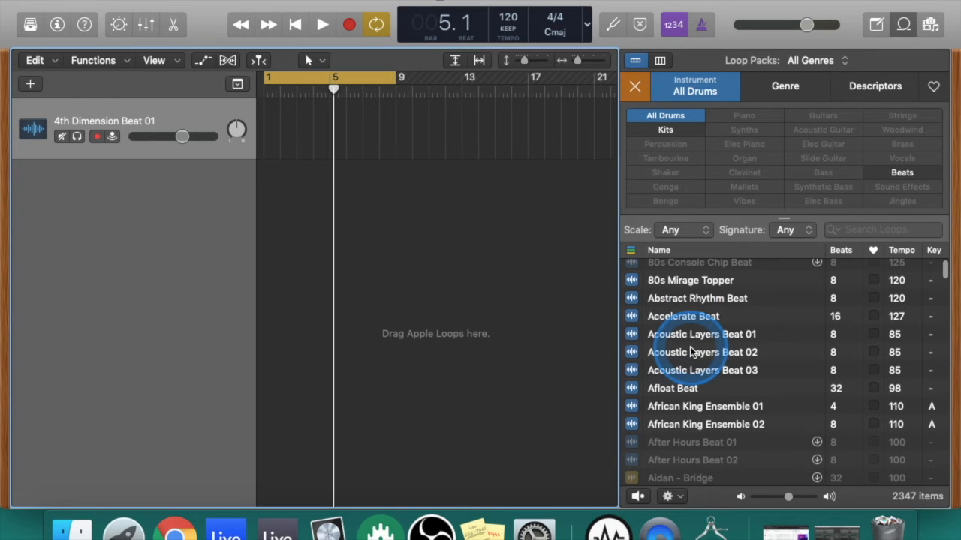
left_click_drag(631, 280, 484, 279)
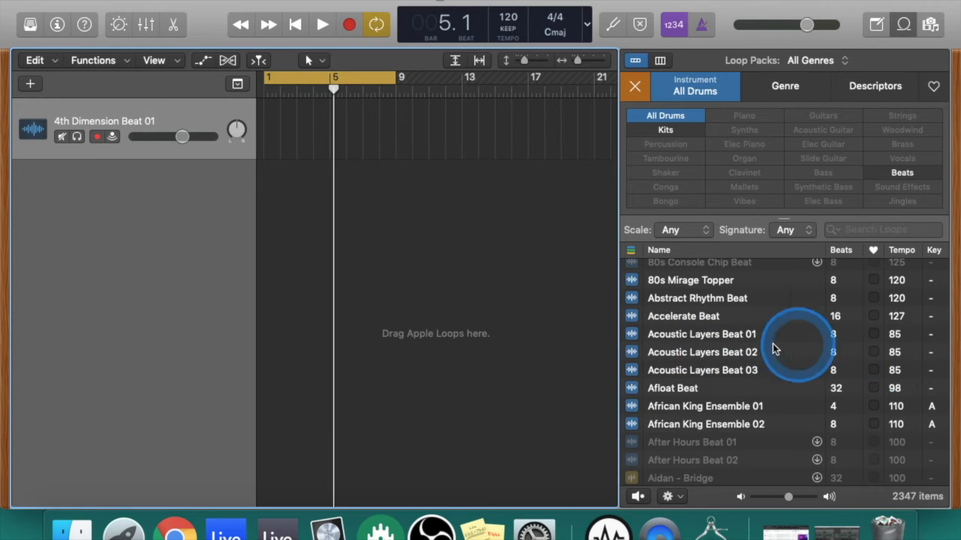
- Preview the Acoustic Layers Beat 02 loop and place it on the existing track at bar 1
left_click(704, 353)
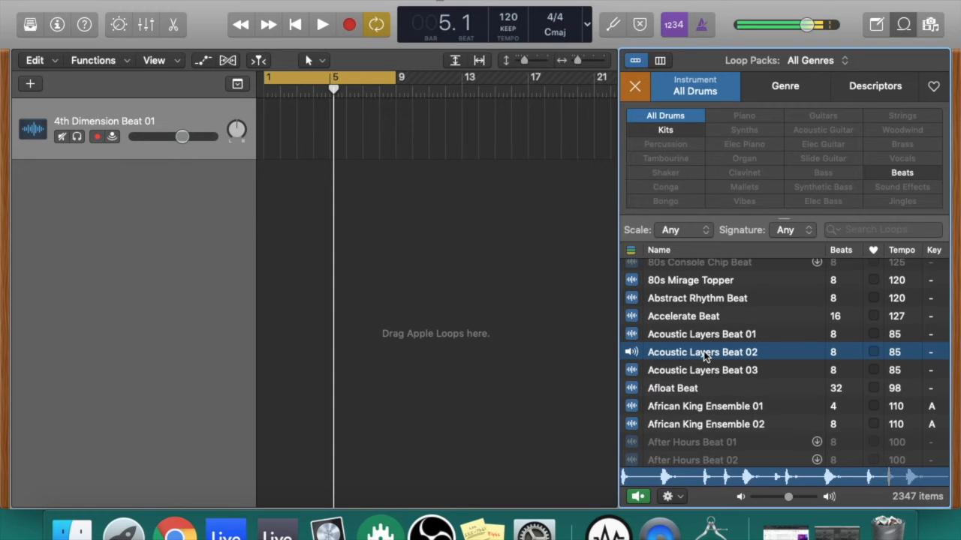
left_click(704, 356)
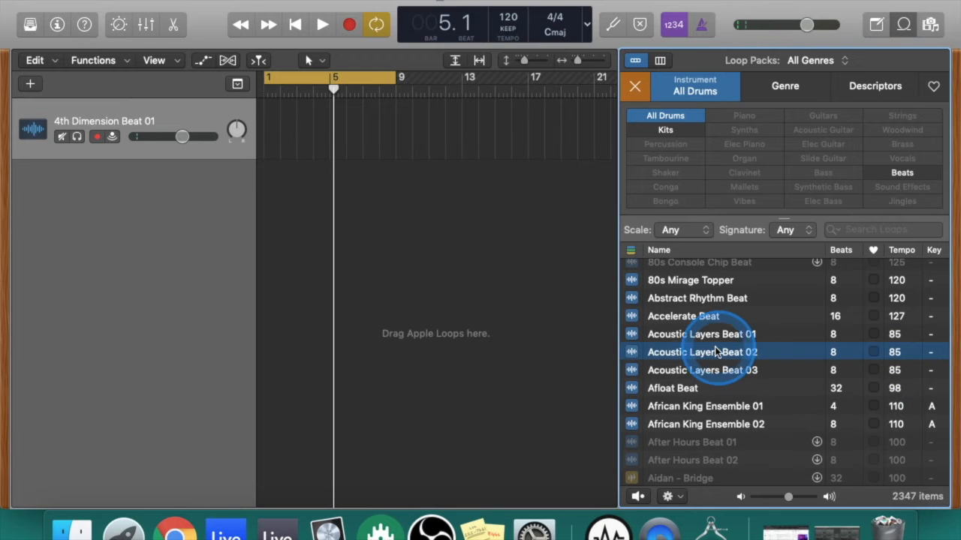
left_click_drag(709, 352, 270, 116)
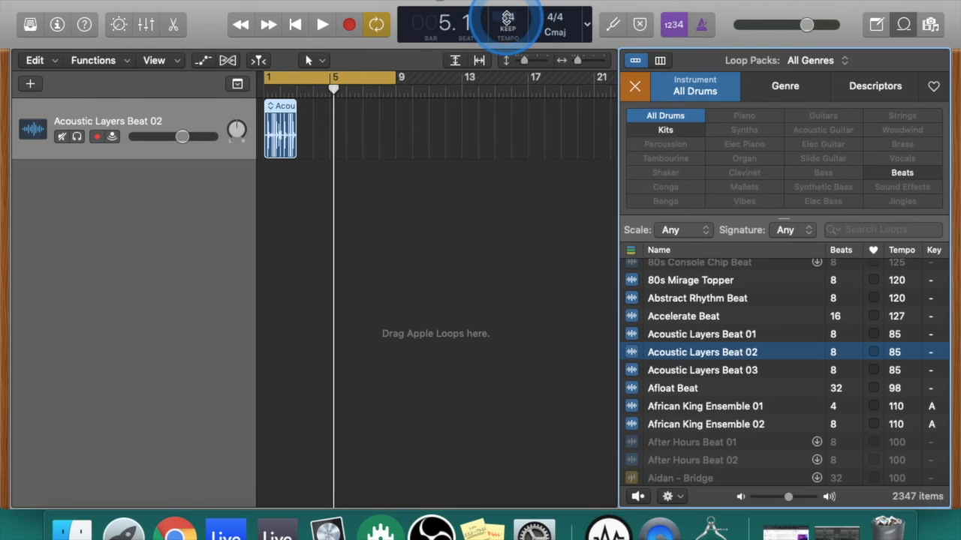
- Set the project tempo to 120, loop the Acoustic Layers Beat 02 region up to bar 9 and start playback
left_click(506, 18)
left_click_drag(507, 18, 508, 2)
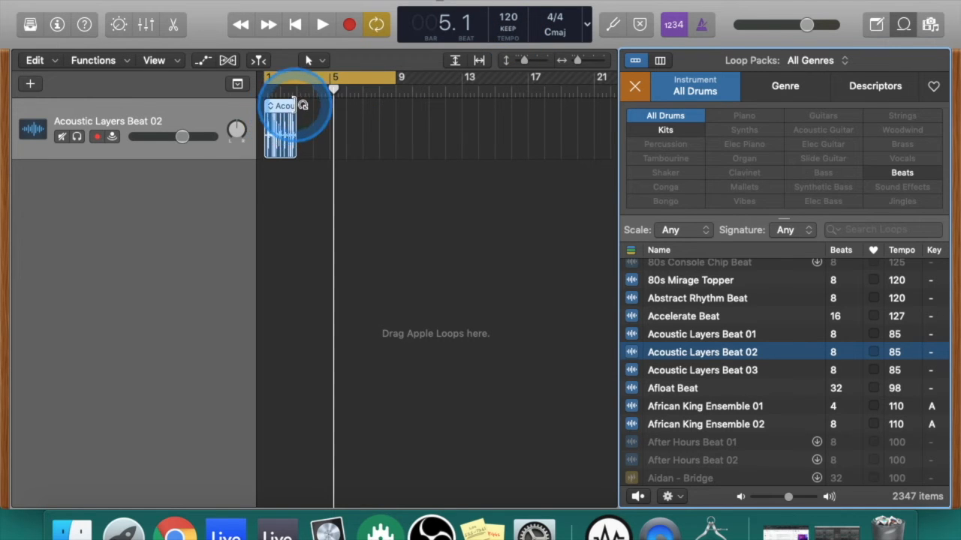
left_click_drag(300, 100, 392, 102)
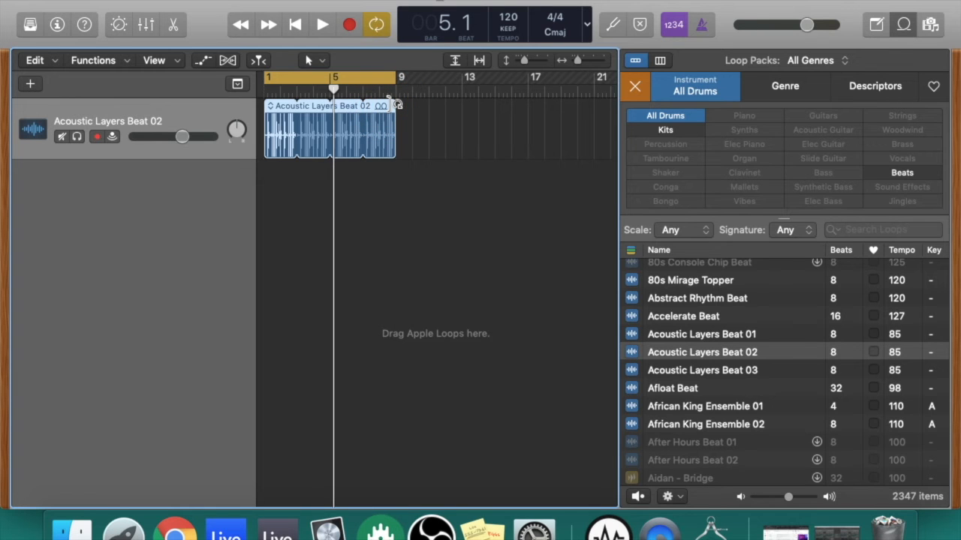
key("space")
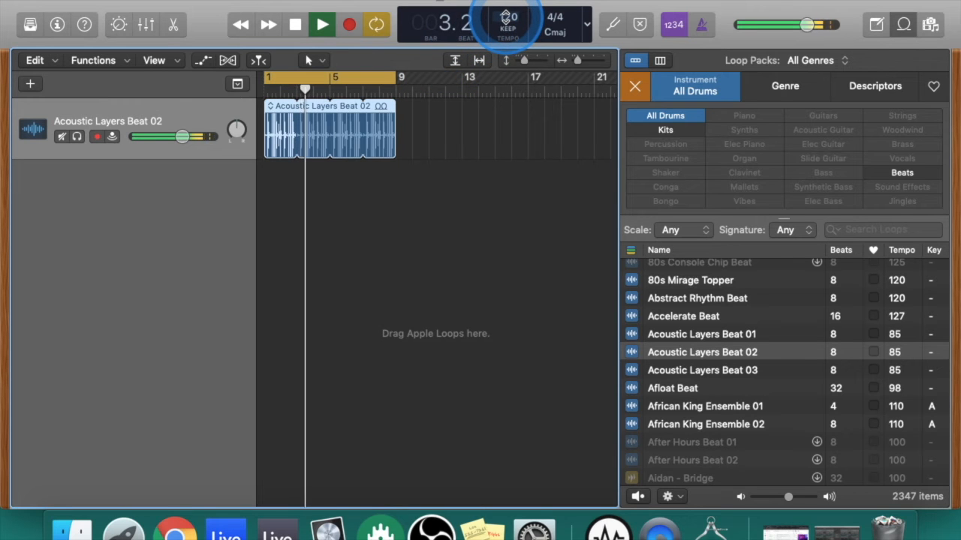
- Slow the playing loop to a tempo of 68, then raise the tempo to 150 and play it briefly
left_click_drag(505, 17, 507, 65)
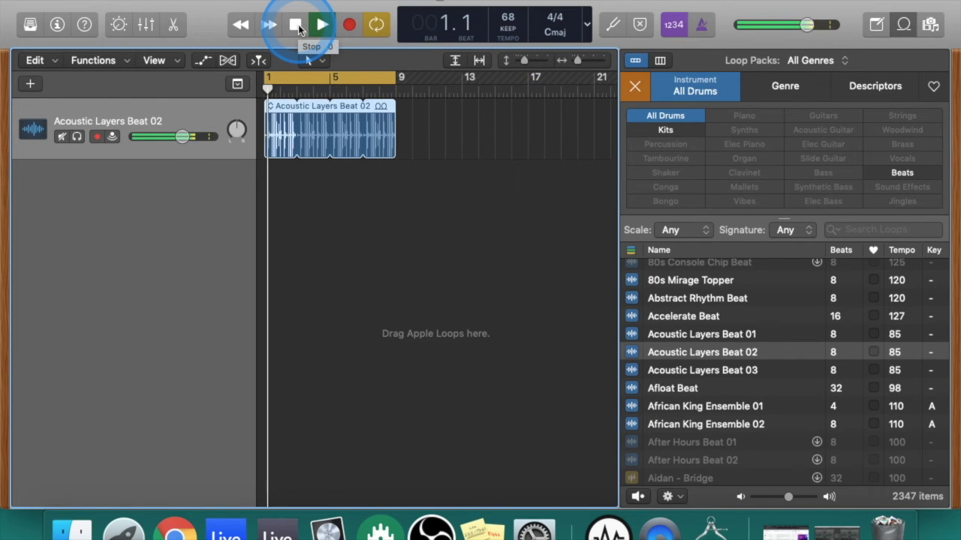
left_click(298, 28)
left_click_drag(507, 23, 508, 10)
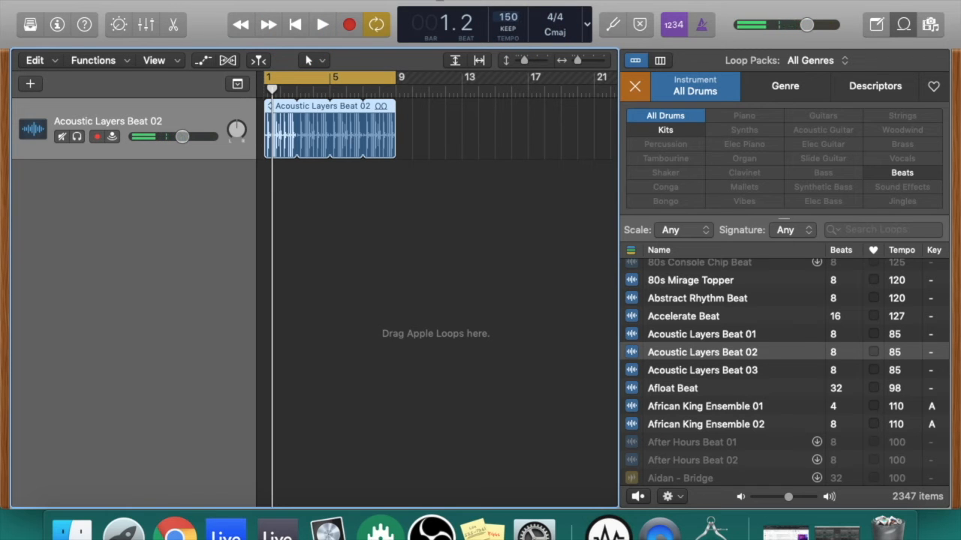
left_click(321, 27)
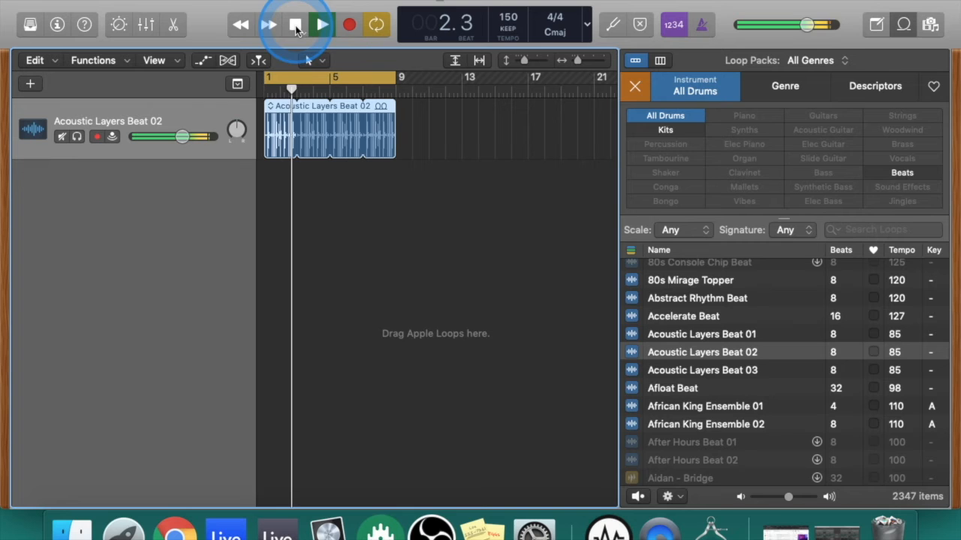
left_click(296, 26)
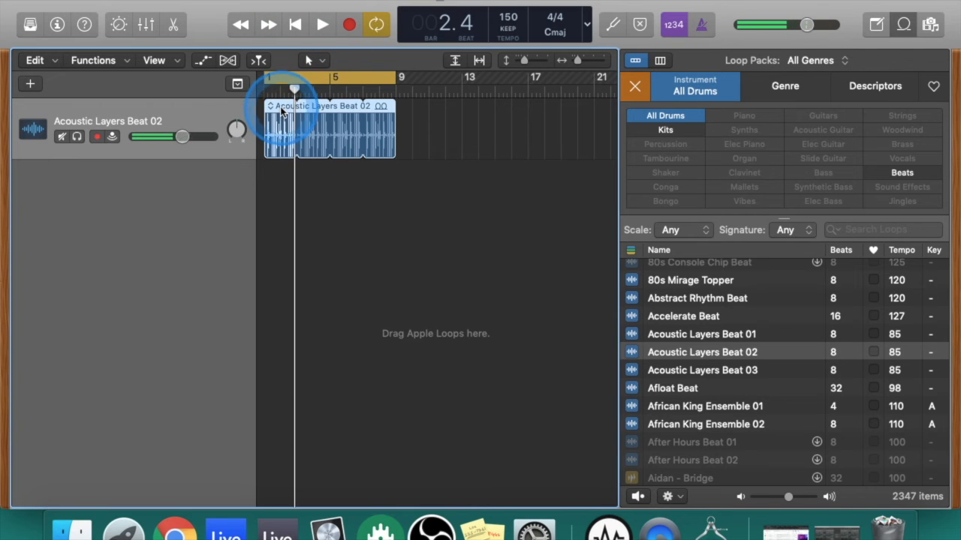
- Delete the looped Acoustic Layers Beat 02 region, then clear the loop filter and show the Genre categories
key("Delete")
left_click(507, 179)
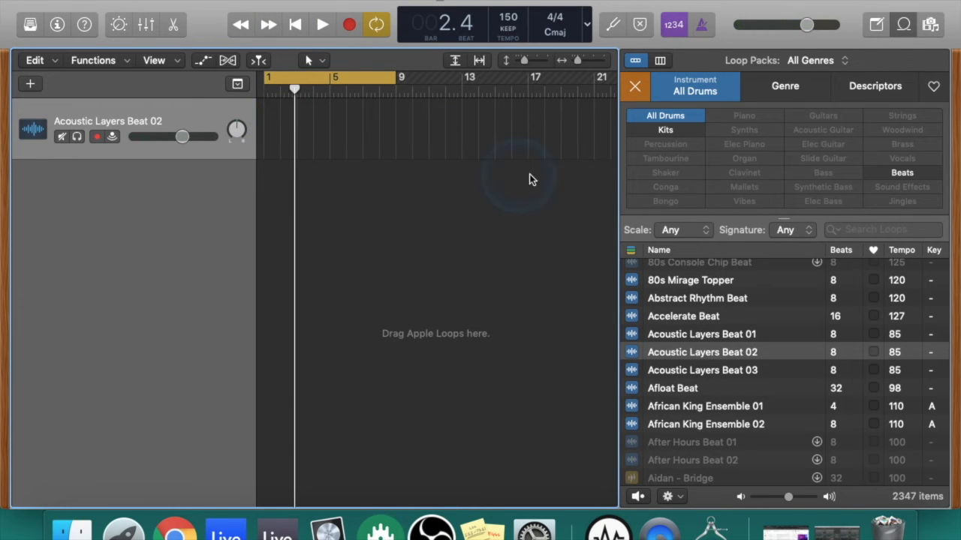
left_click(634, 87)
left_click(789, 86)
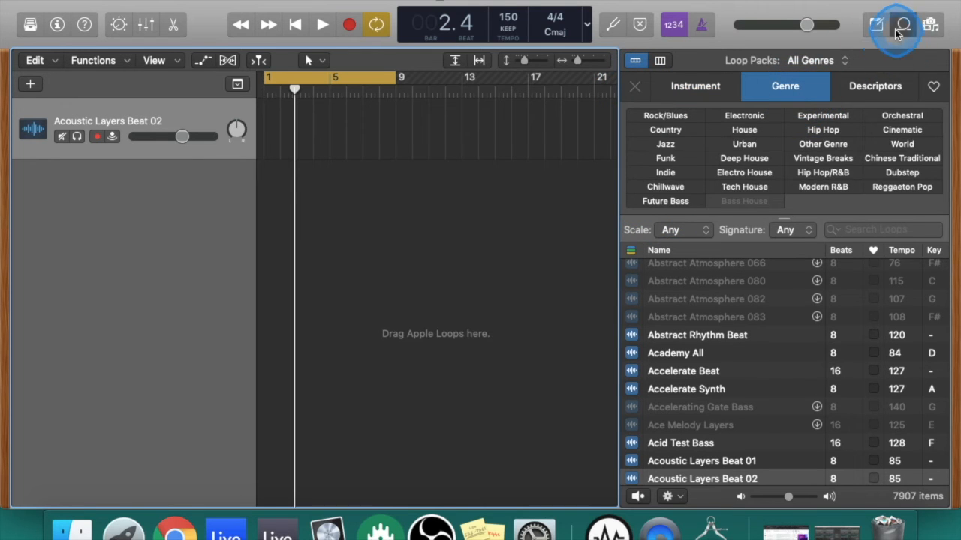
- Close and reopen the Loop Browser, then filter the loops by the All Drums instrument
left_click(898, 29)
left_click(898, 32)
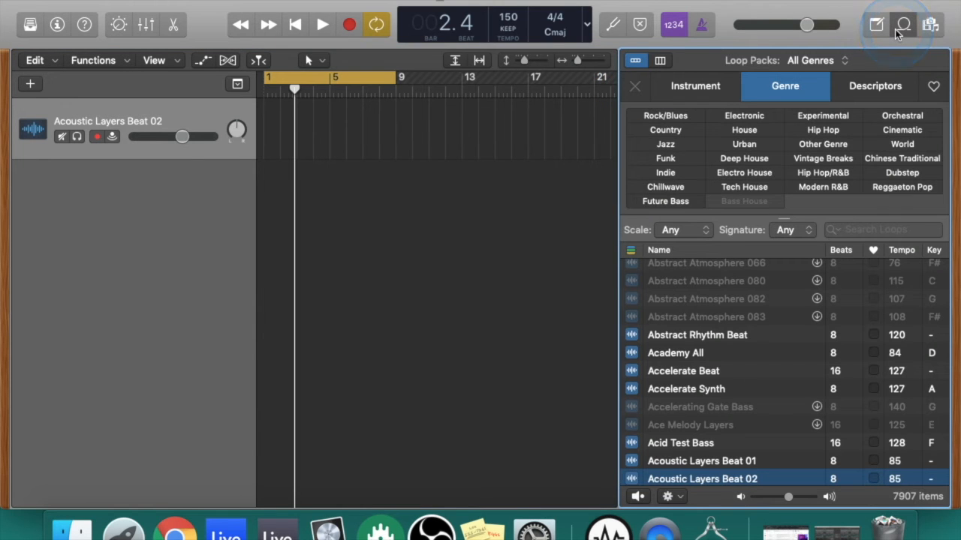
left_click(698, 87)
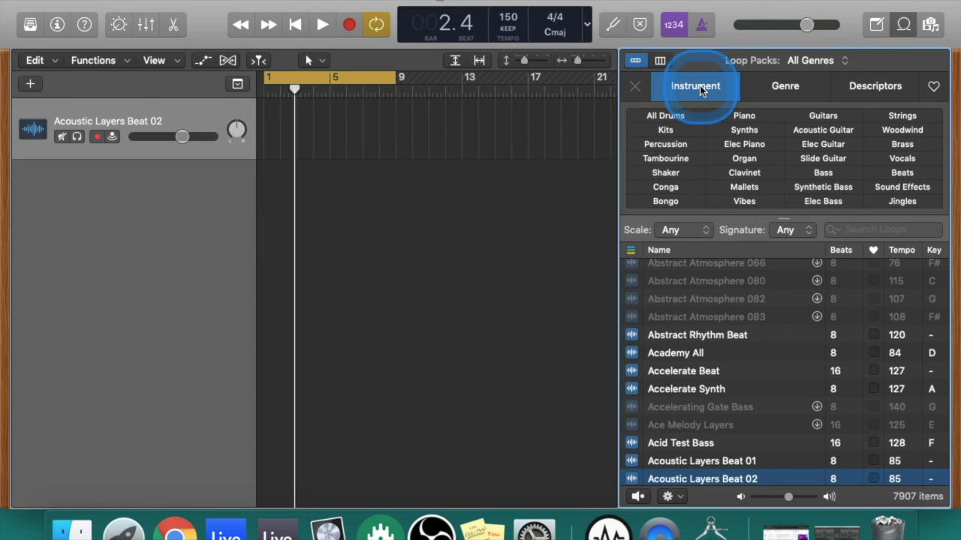
left_click(666, 118)
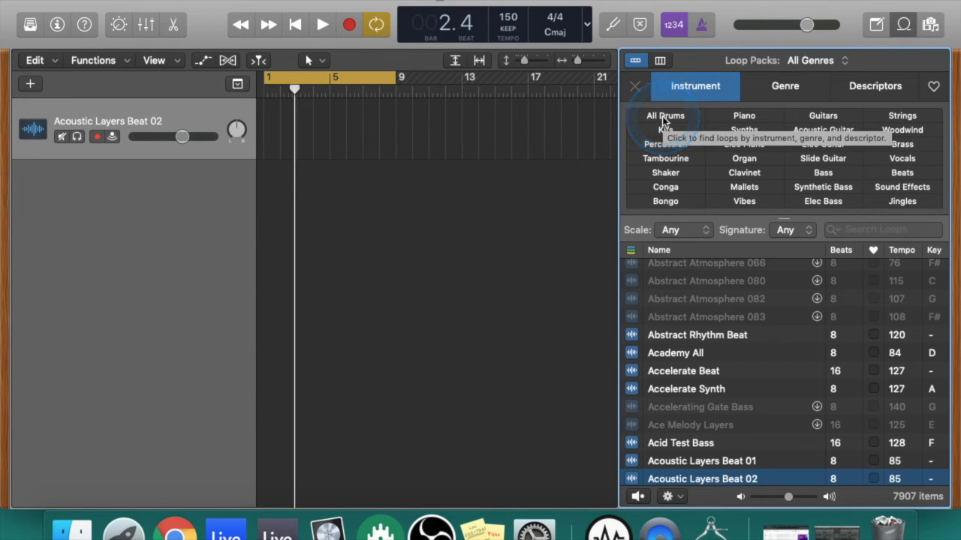
left_click(662, 117)
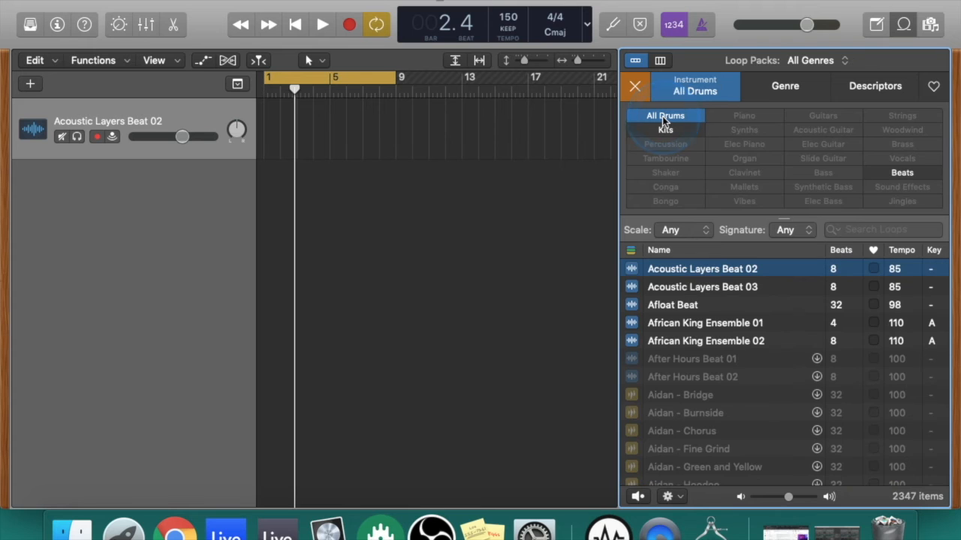
- Examine the drum subcategories Kits and Beats and browse the All Drums loops down to Ambition Beat
left_click(665, 130)
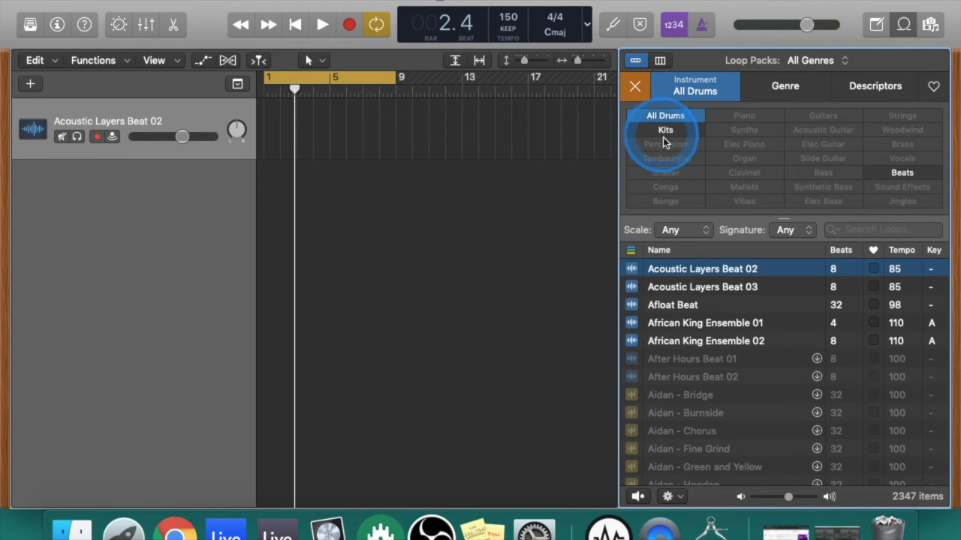
left_click(903, 174)
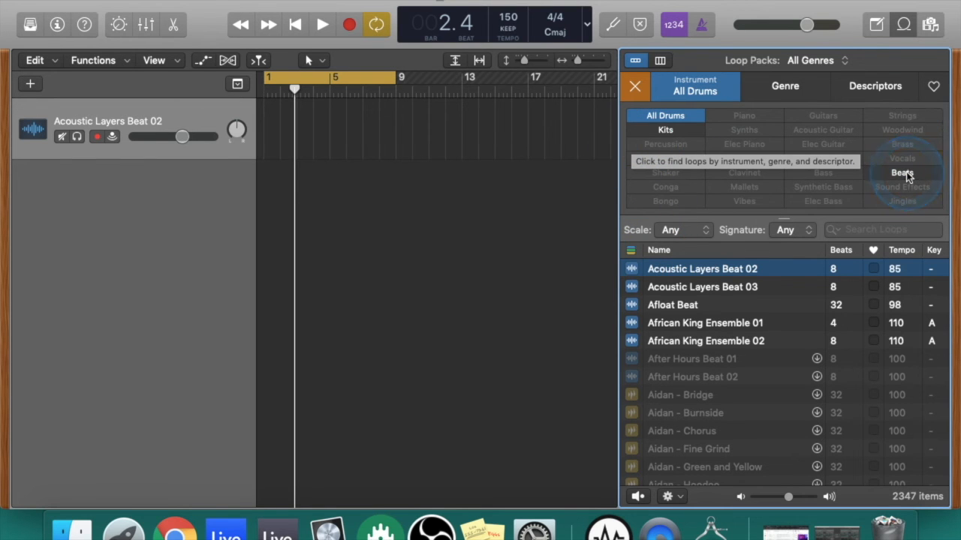
scroll(684, 409, "down", 5)
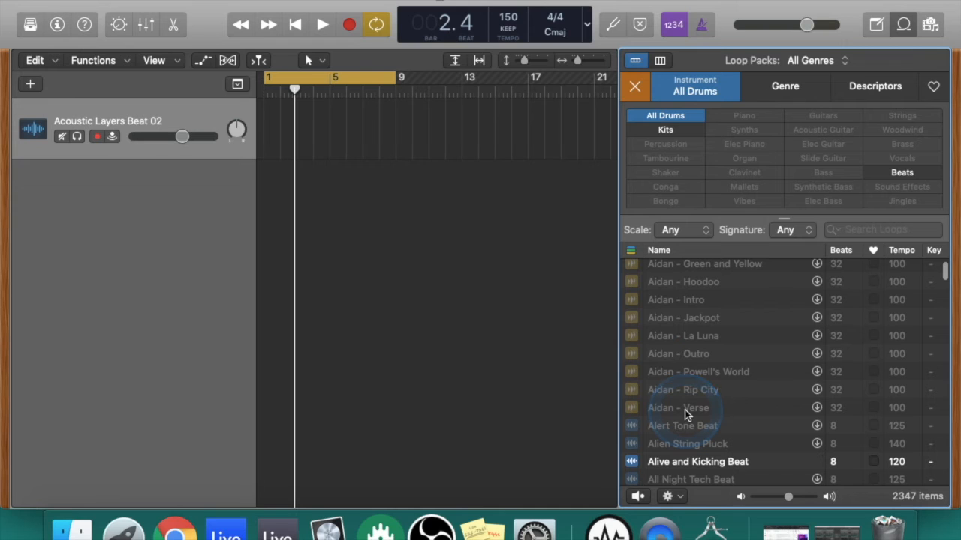
scroll(672, 427, "down", 3)
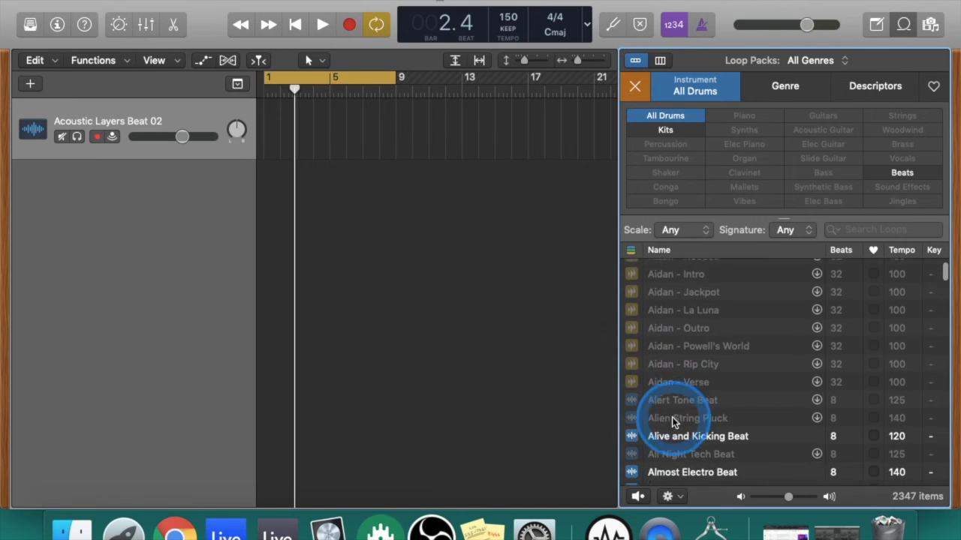
scroll(672, 417, "down", 1)
scroll(672, 411, "down", 2)
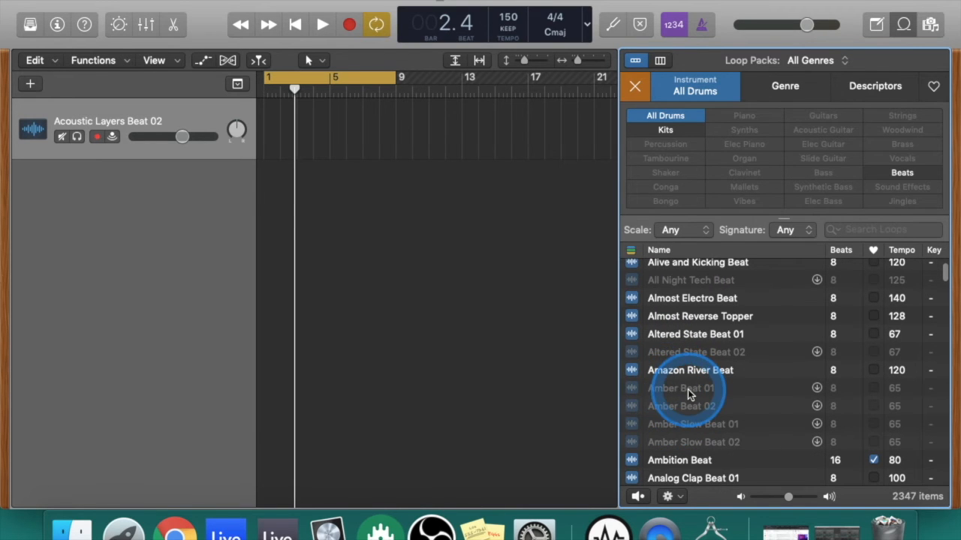
scroll(698, 421, "down", 2)
scroll(696, 406, "down", 2)
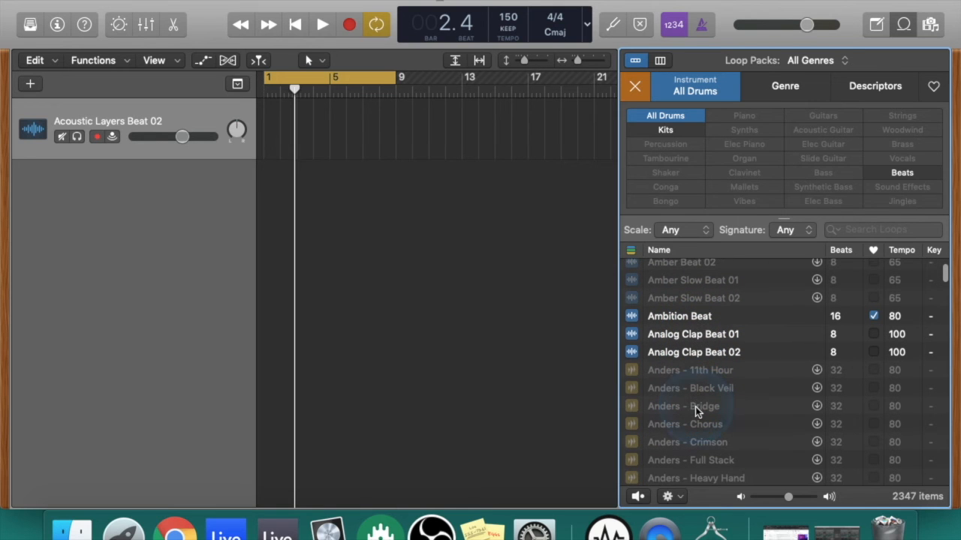
- Preview the Ambition Beat loop and stop the playback
left_click(675, 322)
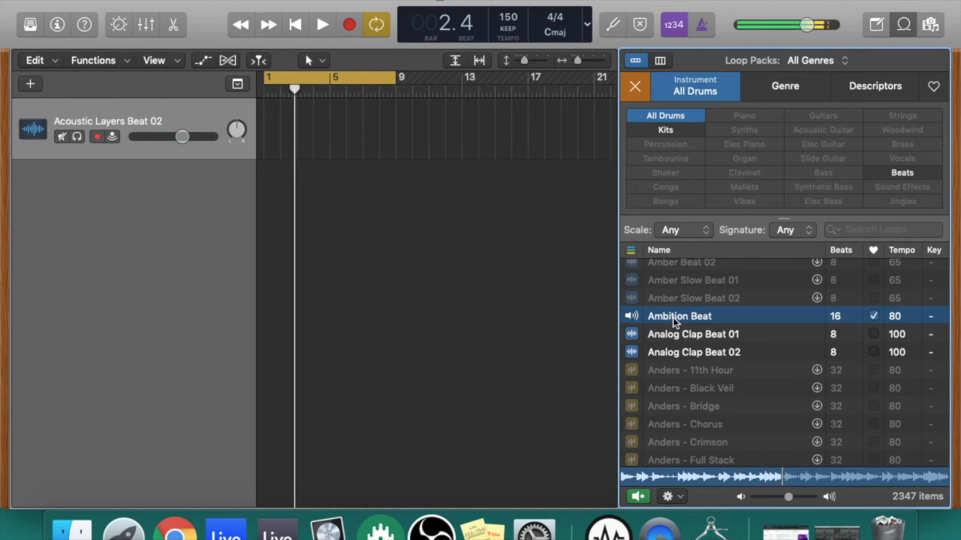
key("space")
left_click(674, 321)
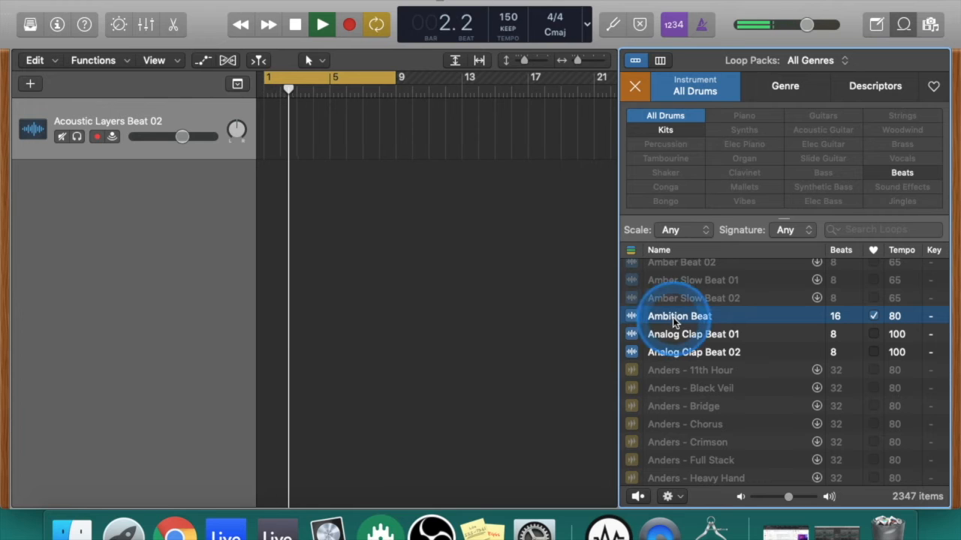
left_click(295, 24)
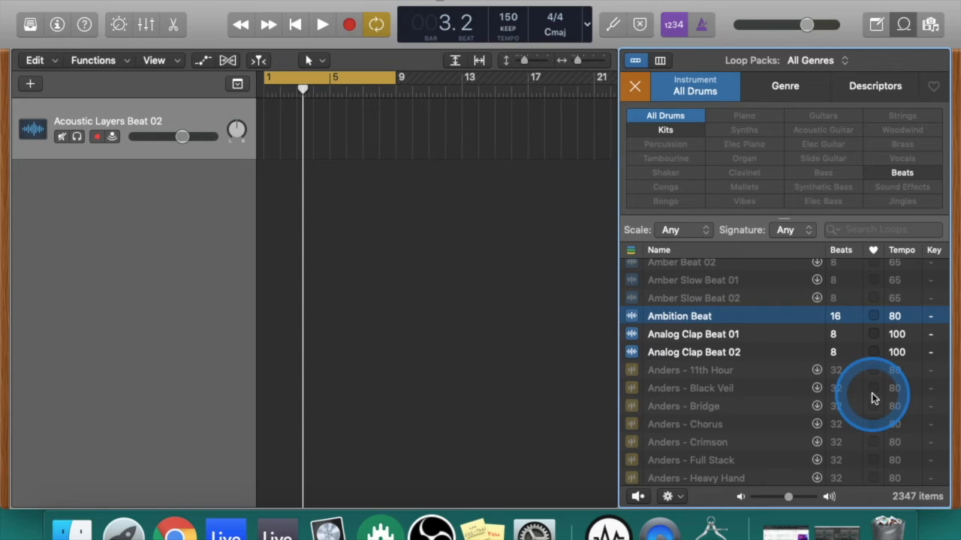
- Mark Ambition Beat as a favorite, clear the All Drums filter and show only favorite loops
left_click(874, 317)
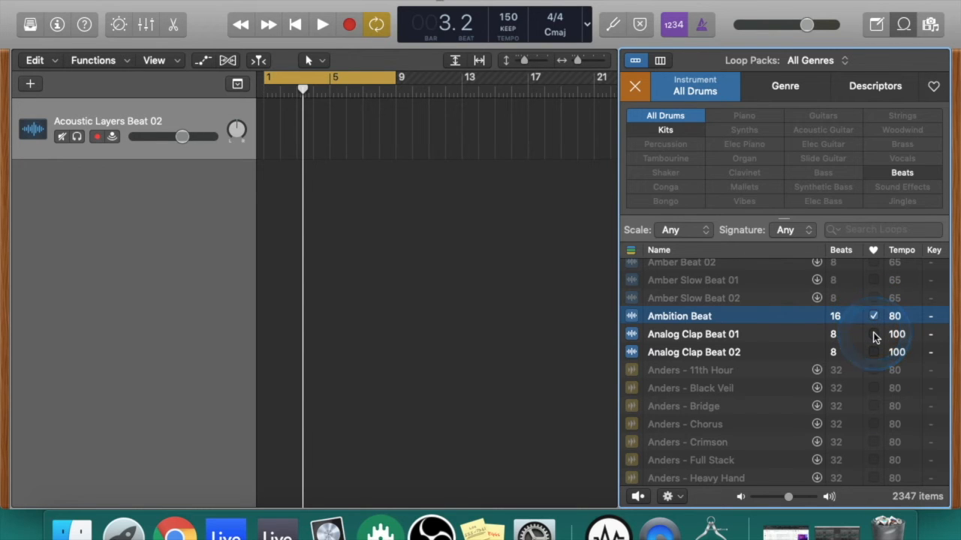
left_click(636, 89)
left_click(935, 89)
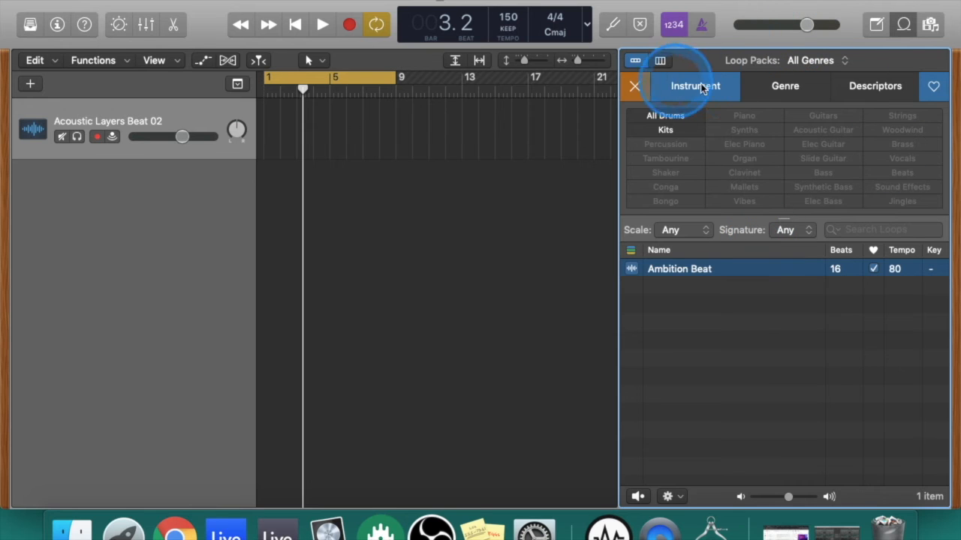
- Clear the favorites filter, then preview Ambition Electric Piano and mark it as a favorite
left_click(635, 89)
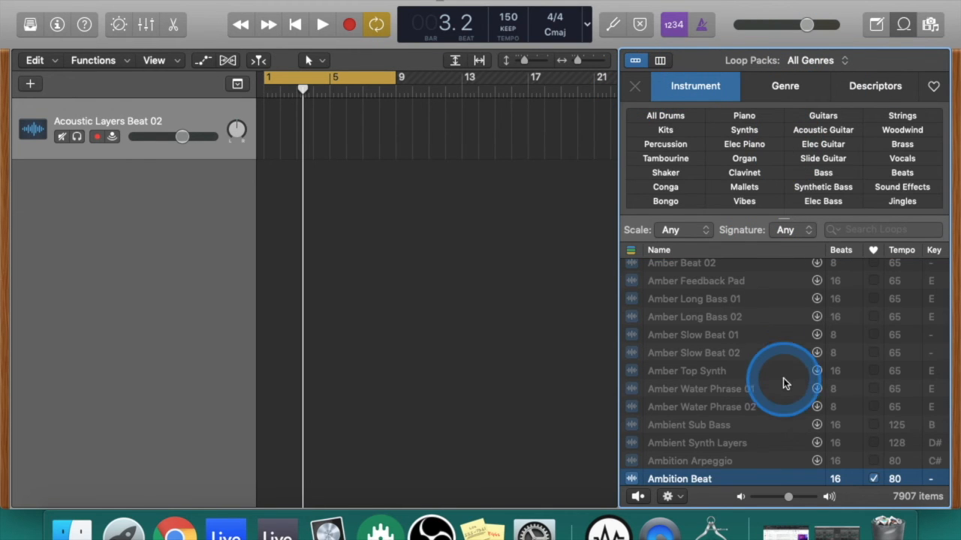
scroll(783, 378, "down", 5)
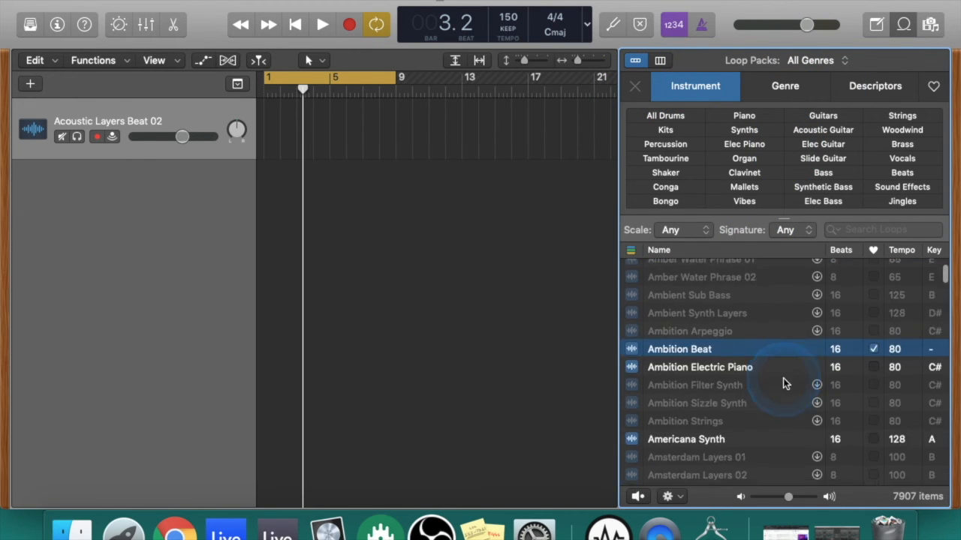
left_click(719, 365)
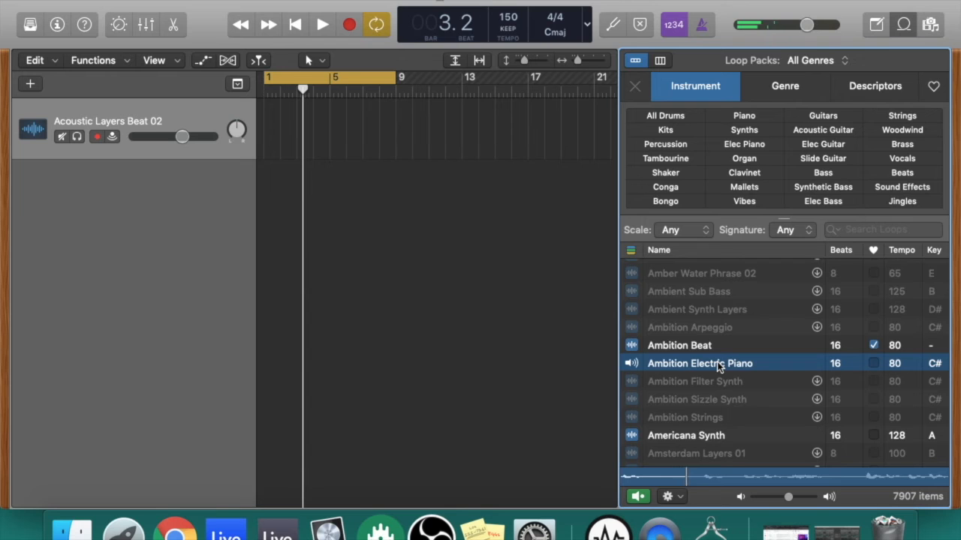
left_click(872, 363)
left_click(696, 366)
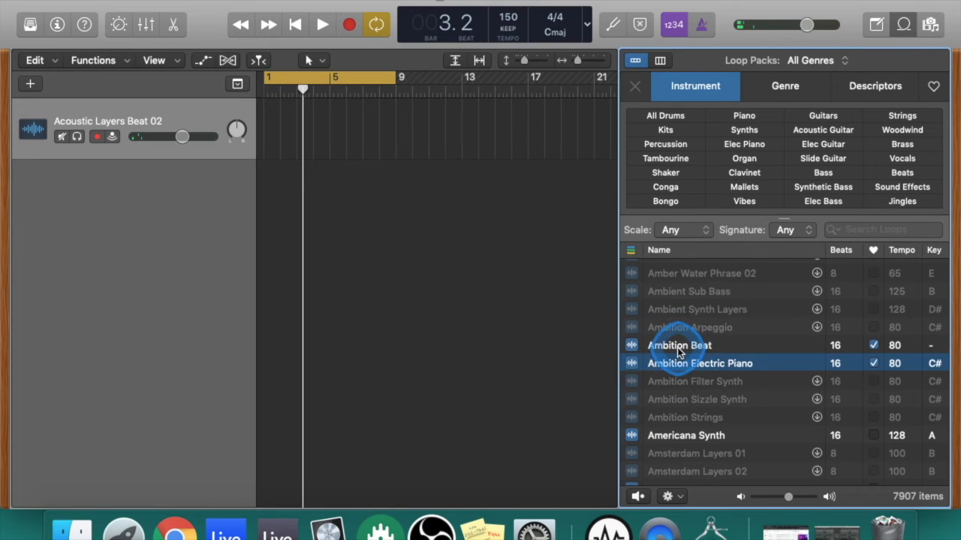
- Place Ambition Beat on the track at bar 1, importing its tempo information, and loop it up to bar 9
left_click_drag(677, 348, 257, 119)
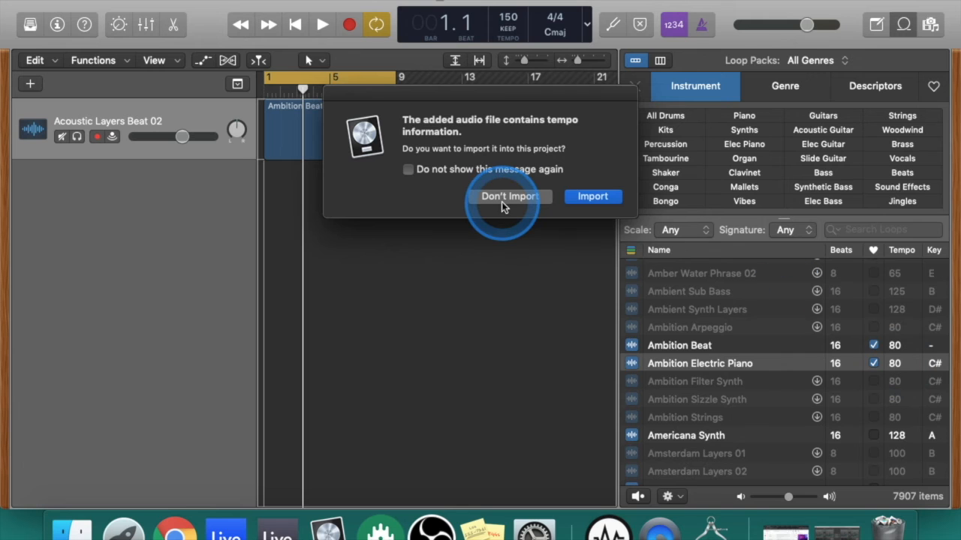
left_click(583, 200)
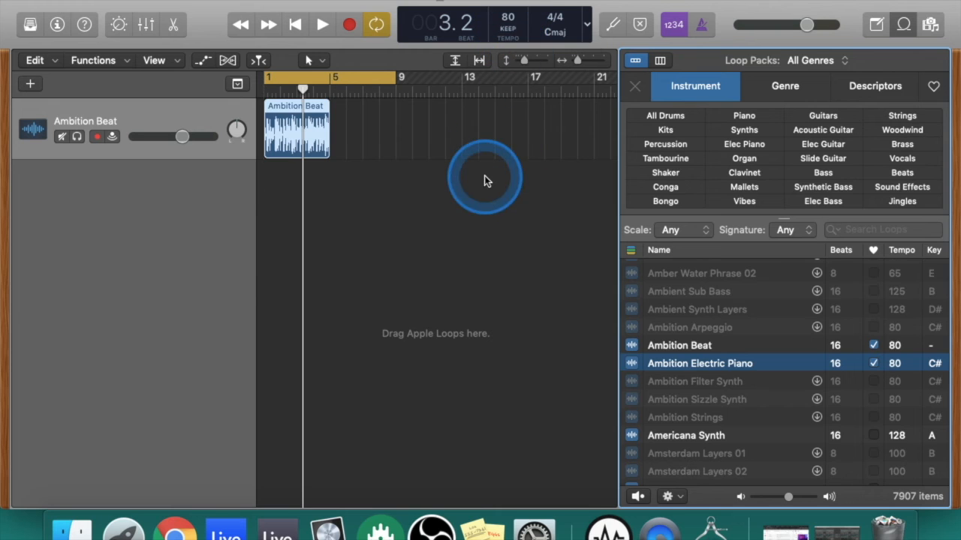
left_click_drag(336, 106, 402, 116)
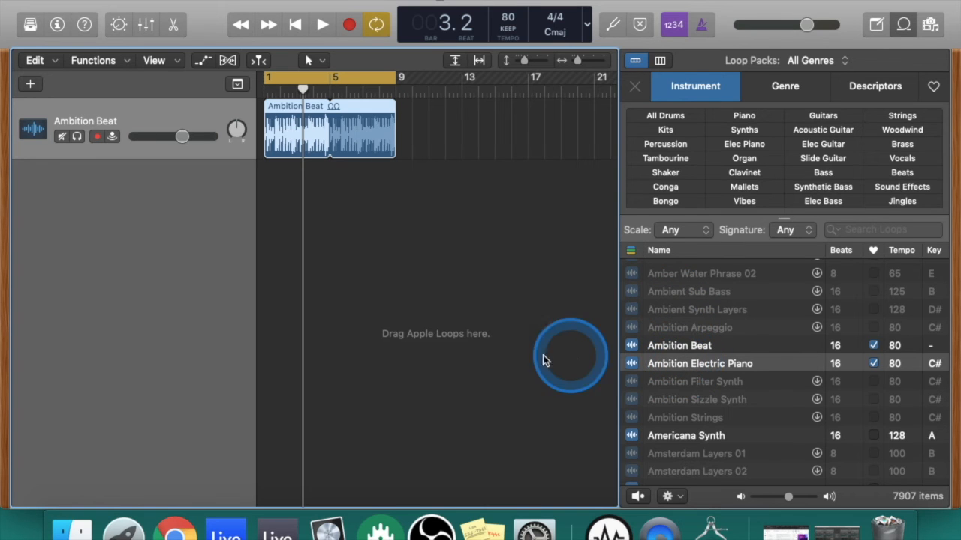
- Place the Ambition Electric Piano loop at bar 5 on a new track below the Ambition Beat track
left_click(510, 366)
left_click_drag(673, 367, 329, 195)
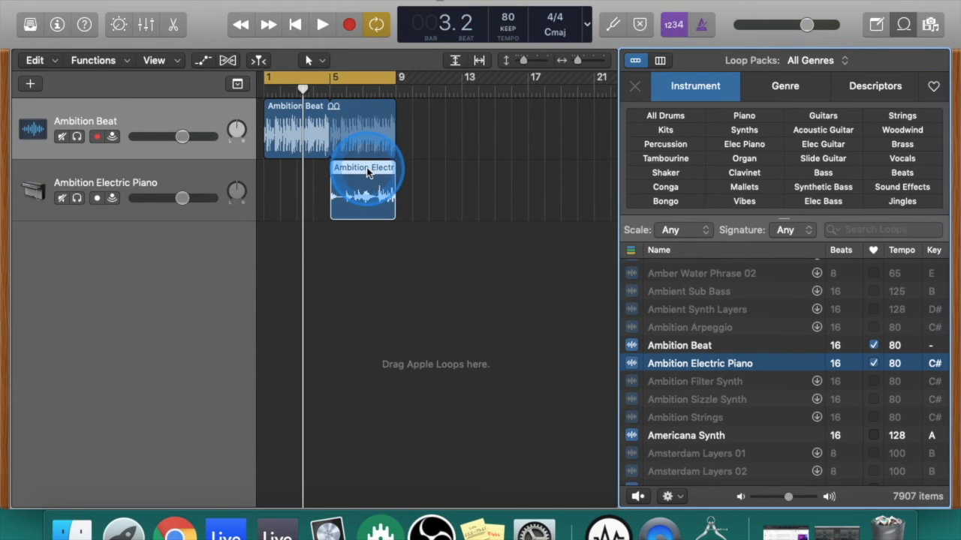
- Play back the arrangement through the cycle range to hear Ambition Beat together with Ambition Electric Piano, and stop playback
mouse_move(367, 172)
left_mouse_down()
mouse_move(337, 172)
mouse_move(366, 169)
left_mouse_up()
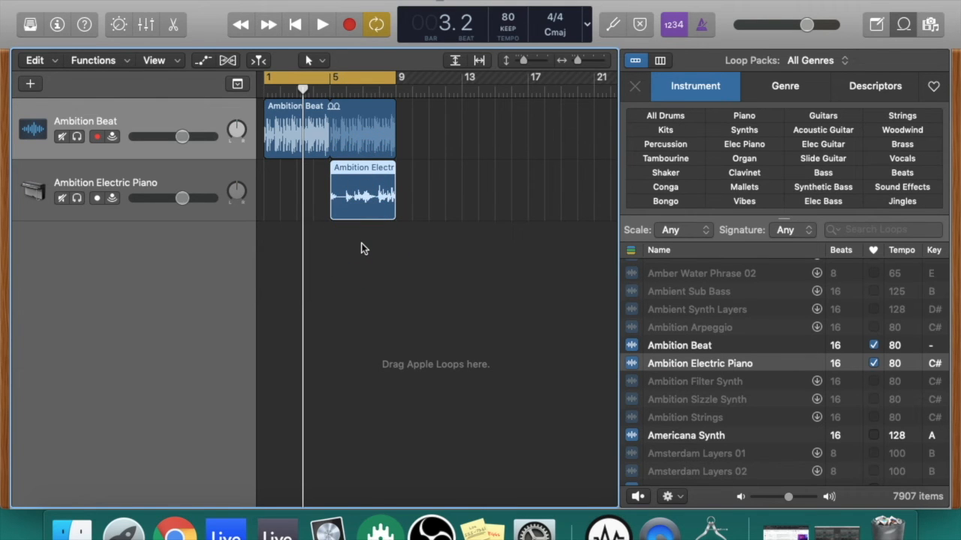
key("space")
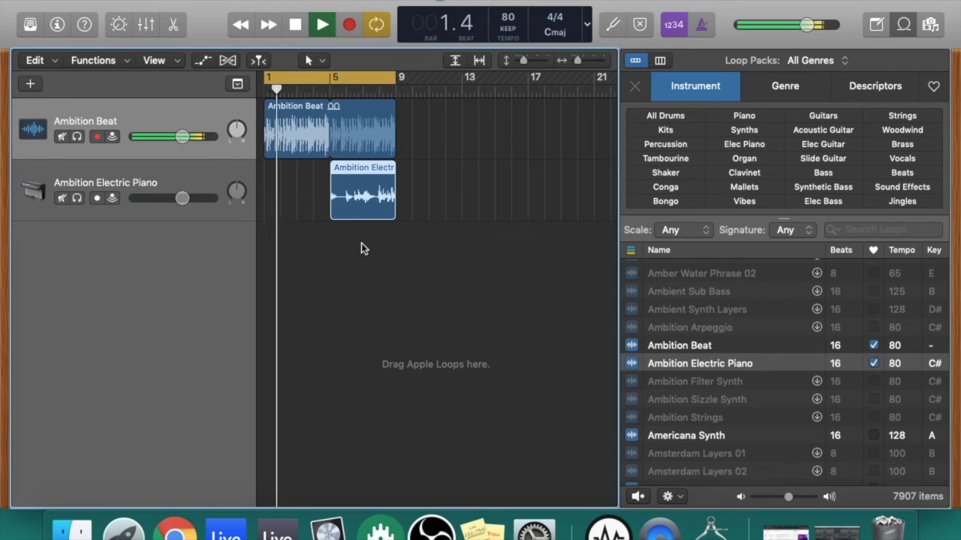
left_click(361, 243)
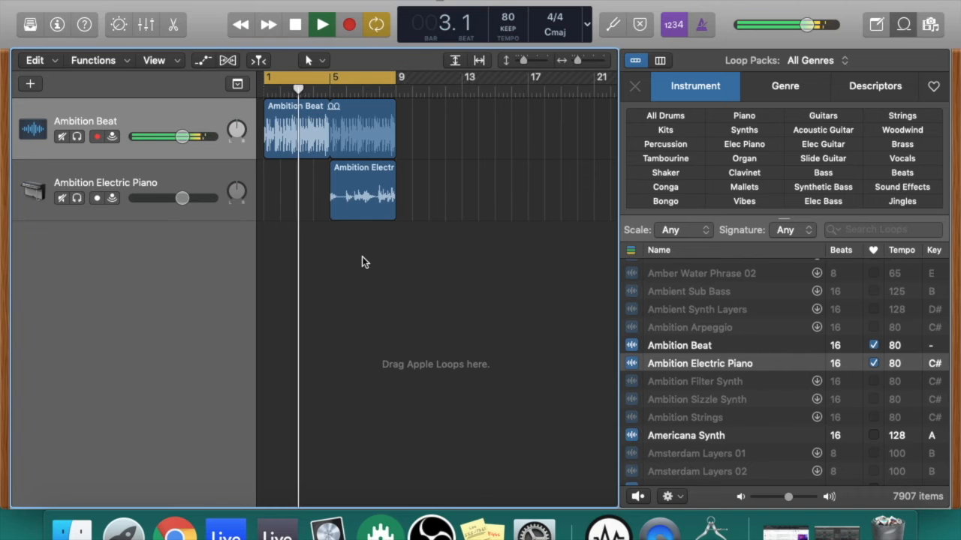
left_click(714, 404)
left_click(476, 242)
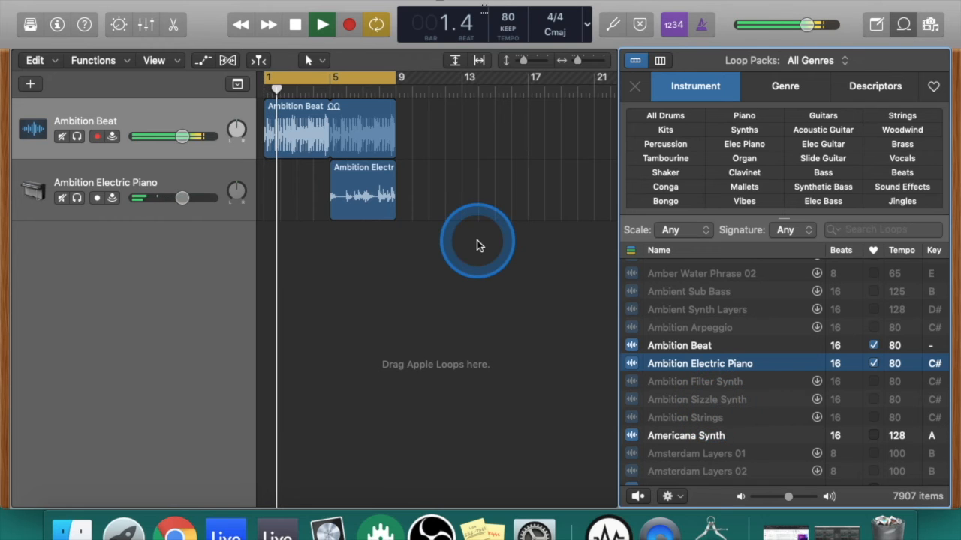
left_click(560, 227)
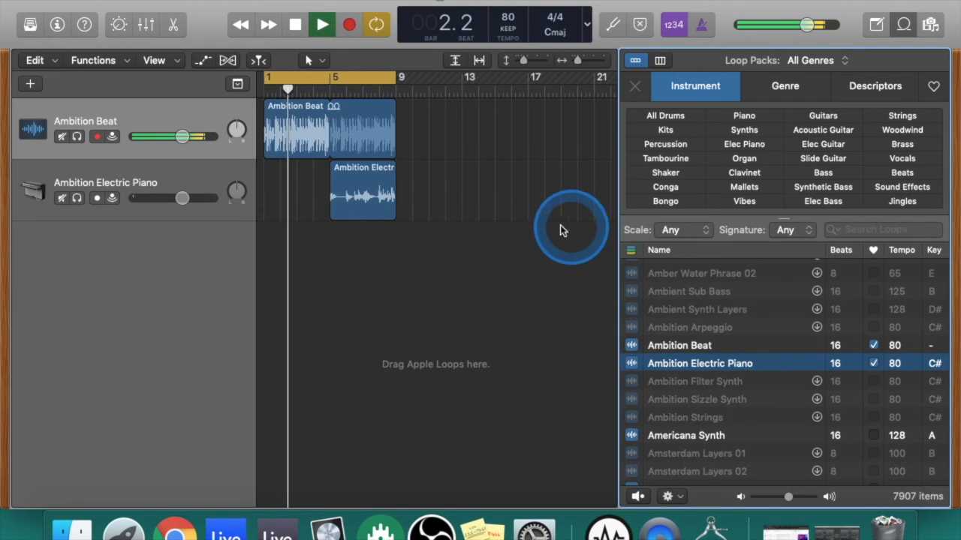
key("space")
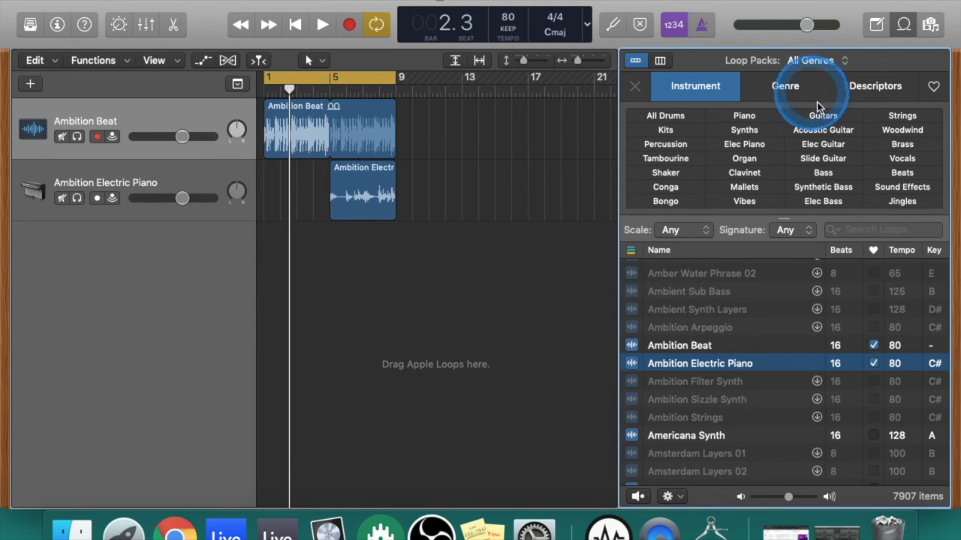
- Filter the Apple Loops to Bass, sort them by key and find the loops in C#
left_click(839, 177)
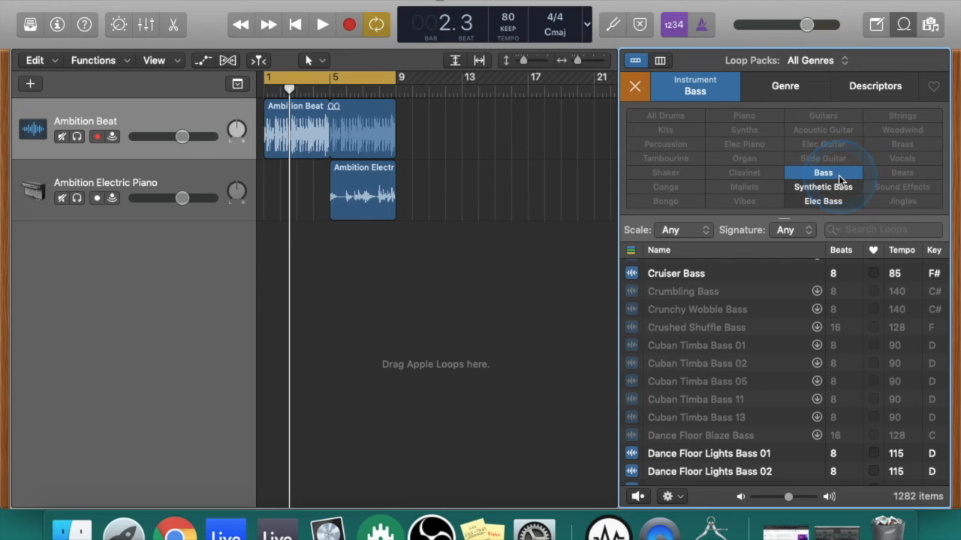
left_click(936, 252)
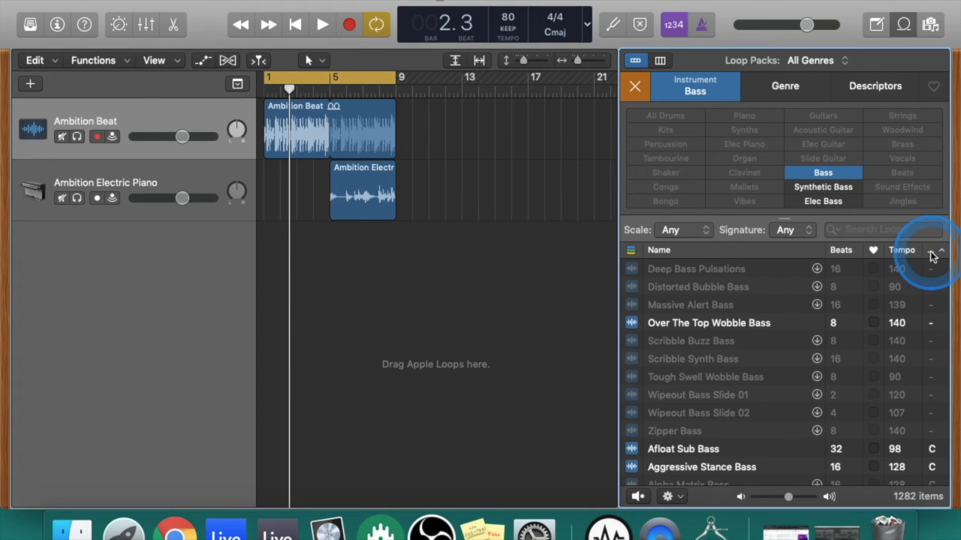
left_click(933, 253)
left_click(933, 254)
scroll(926, 341, "down", 5)
scroll(926, 350, "down", 10)
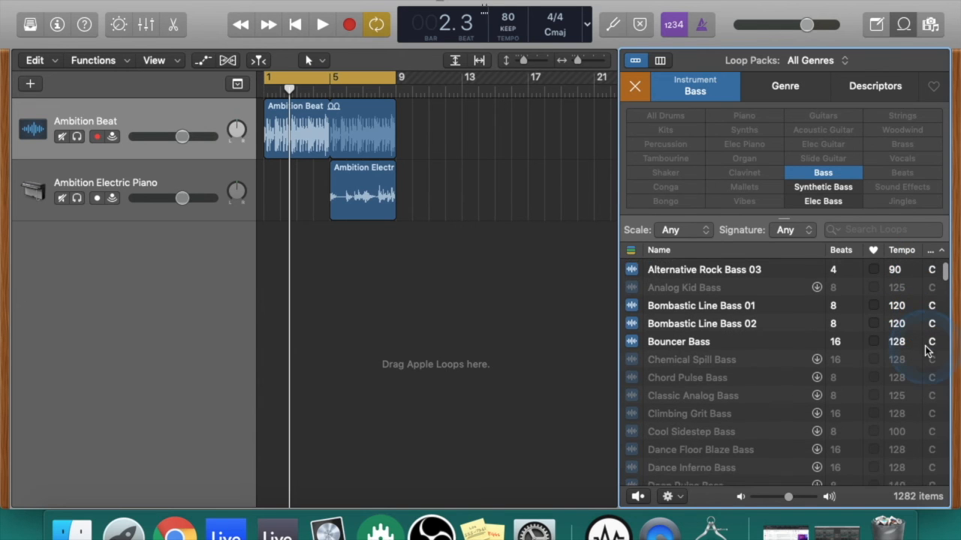
scroll(926, 351, "down", 8)
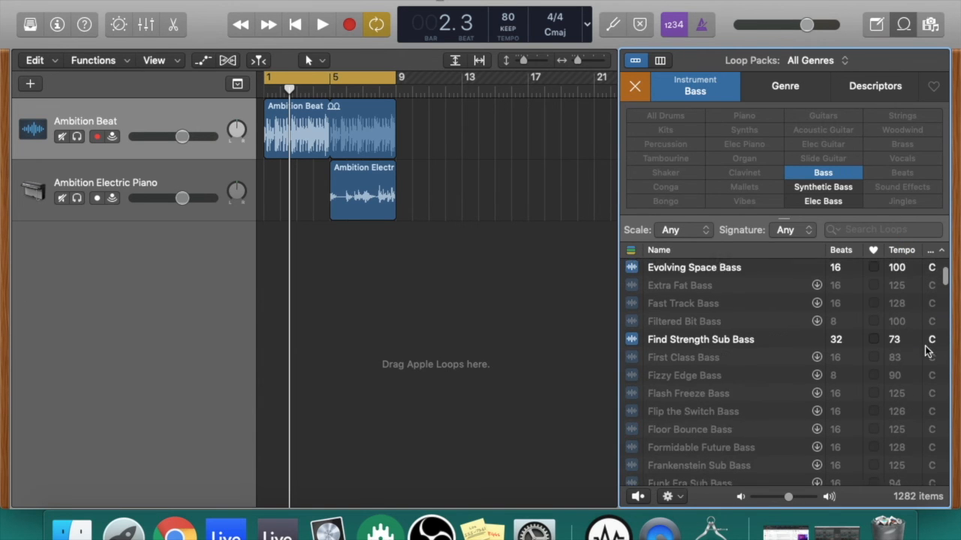
scroll(928, 351, "down", 15)
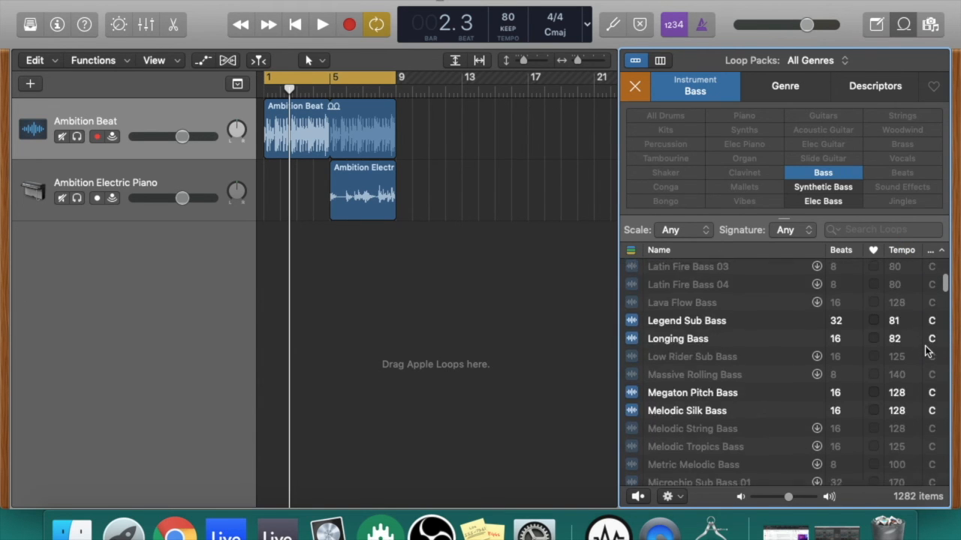
scroll(926, 340, "down", 15)
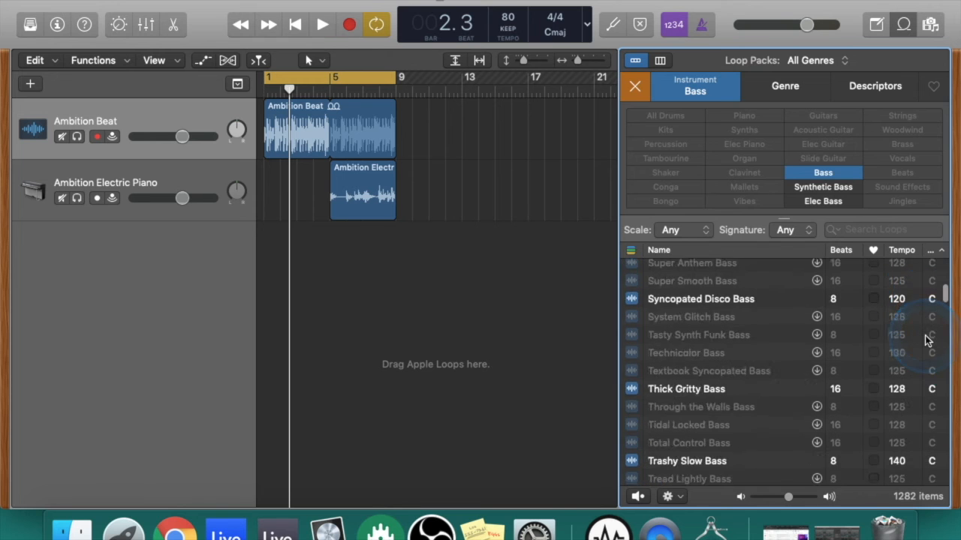
scroll(926, 340, "up", 3)
scroll(926, 340, "up", 2)
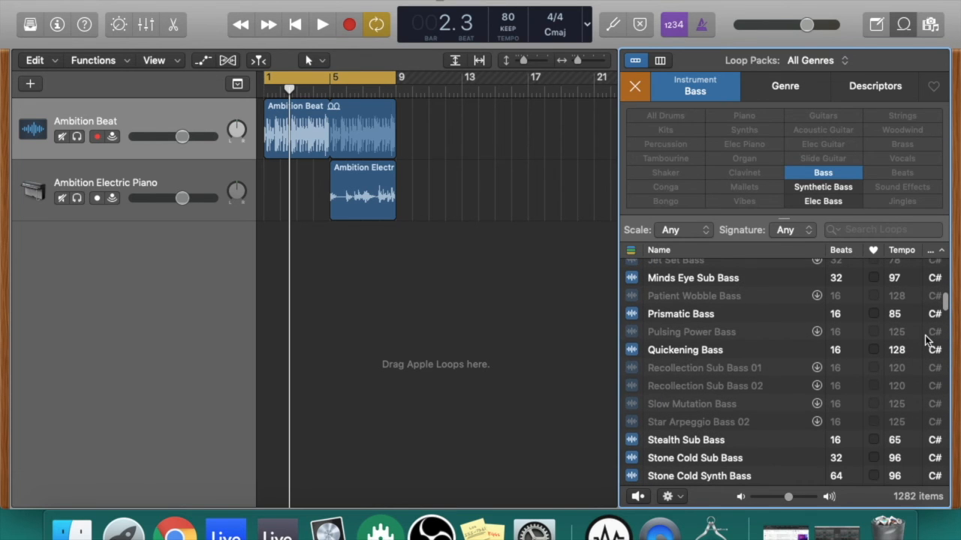
- Preview the Prismatic Bass loop and stop the preview
left_click(660, 317)
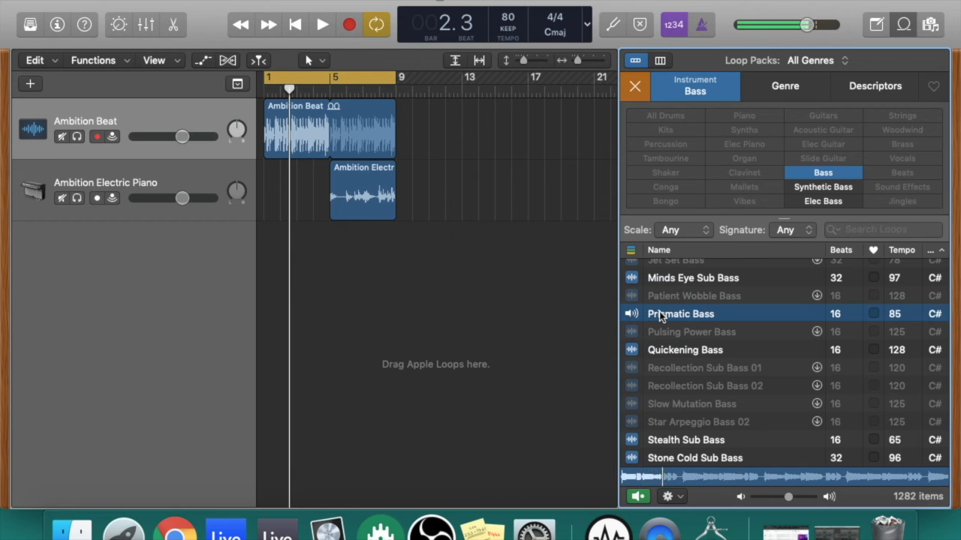
mouse_move(660, 317)
left_mouse_down()
mouse_move(676, 383)
mouse_move(672, 310)
left_mouse_up()
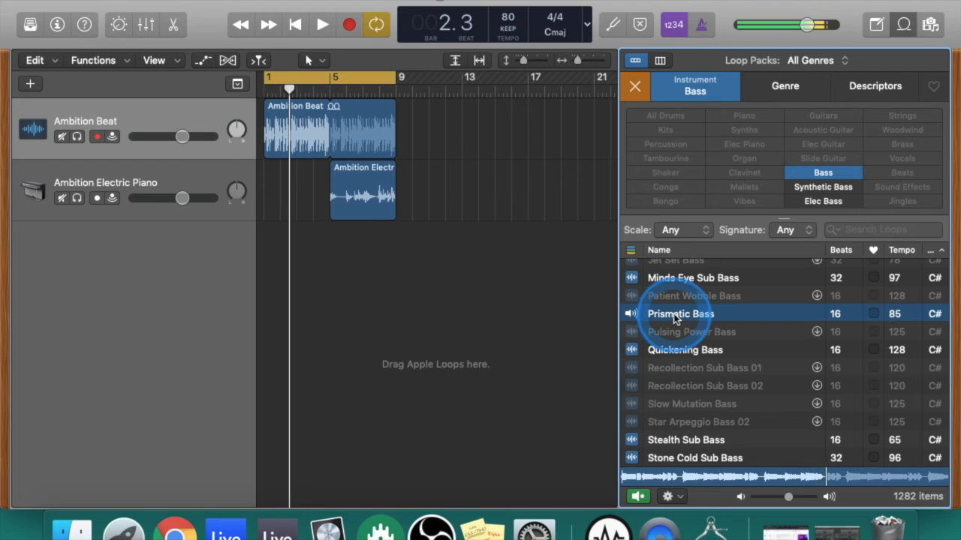
left_click(675, 315)
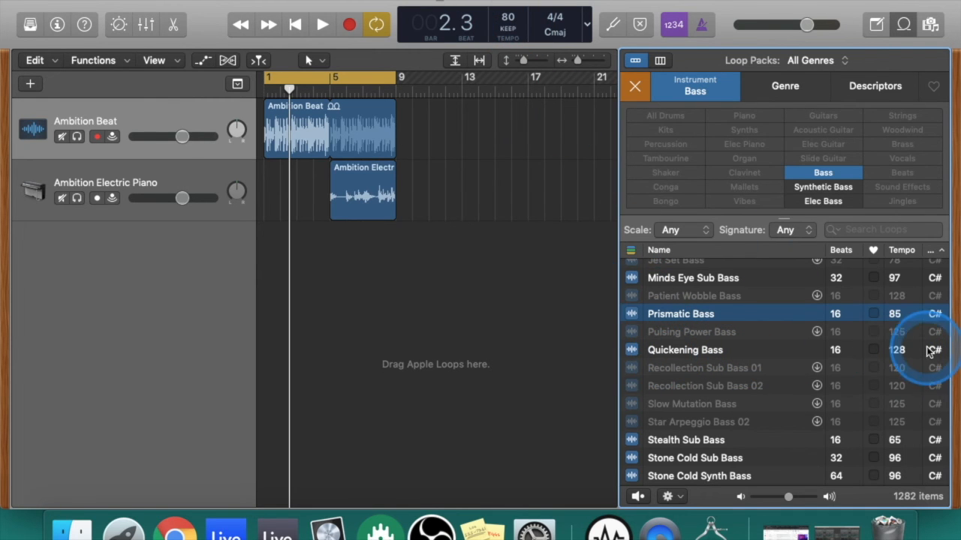
- Place the Quickening Bass loop at bar 1 on a new track below Ambition Electric Piano and loop it up to bar 9
left_click_drag(673, 354, 266, 263)
left_click_drag(310, 248, 397, 237)
- Play the project and solo the Quickening Bass track briefly to hear it alone, then turn solo off
key("space")
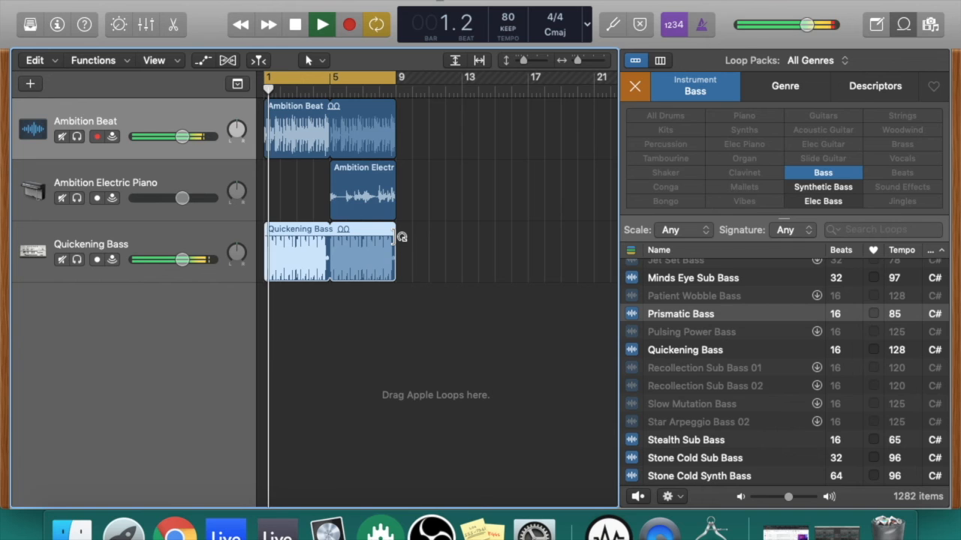
left_click(78, 260)
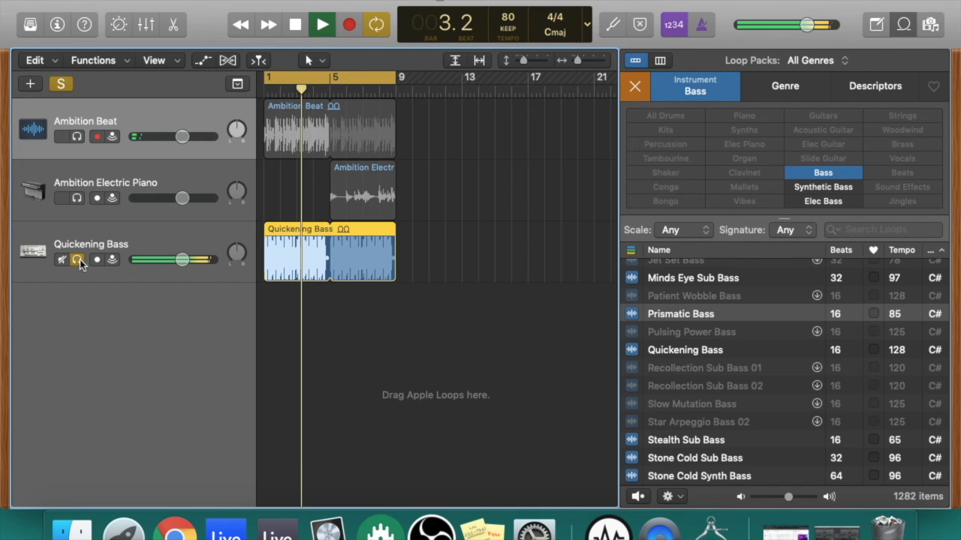
left_click(78, 260)
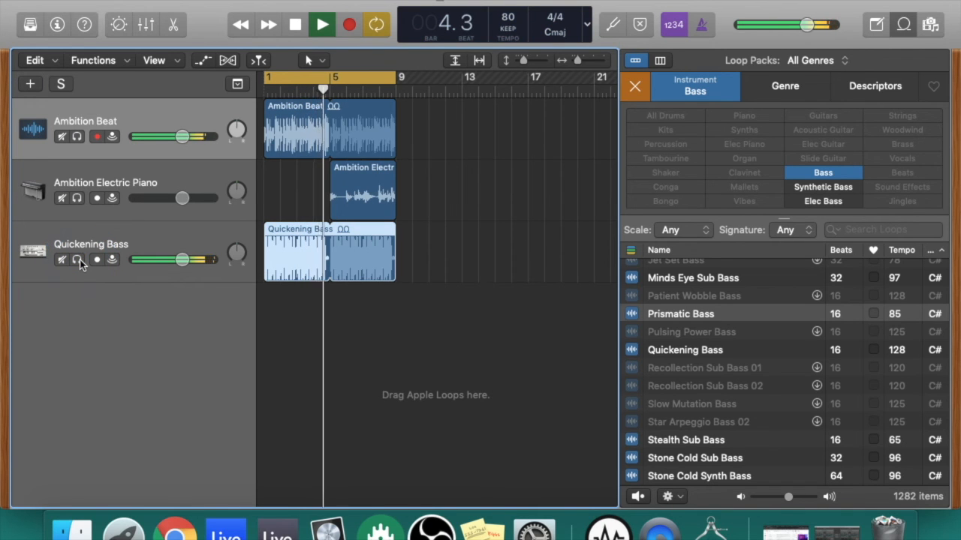
- Lower the Quickening Bass track's volume during playback, listen to the balance and stop playback
left_click_drag(182, 260, 135, 261)
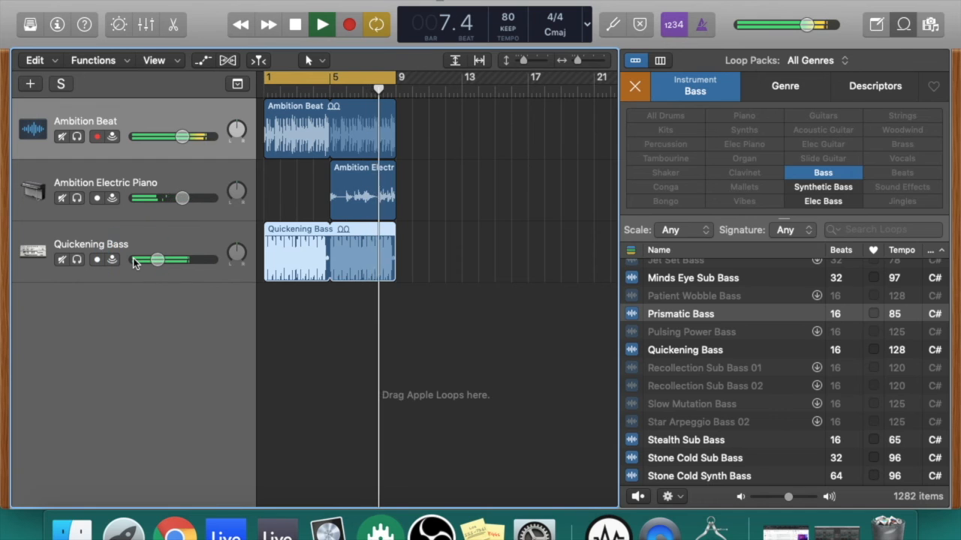
left_click(134, 259)
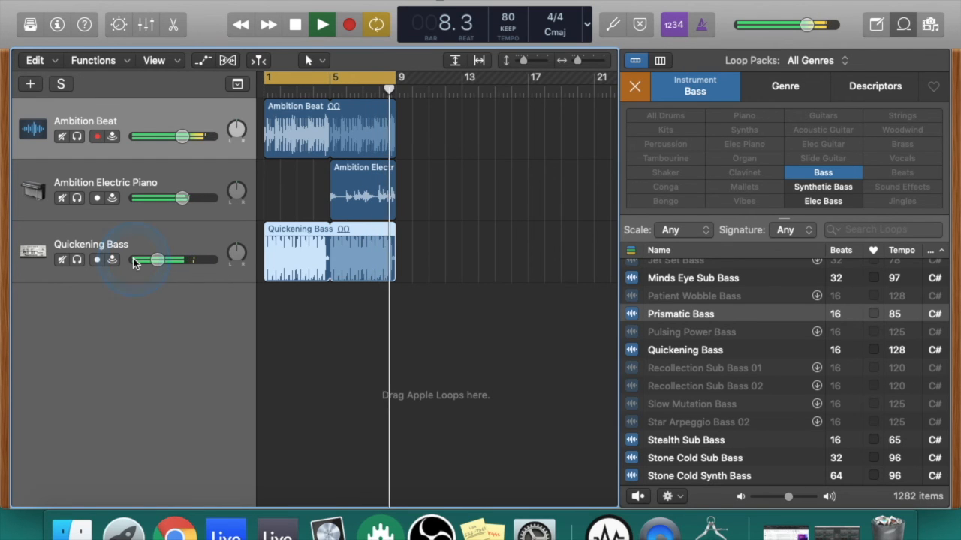
left_click(246, 306)
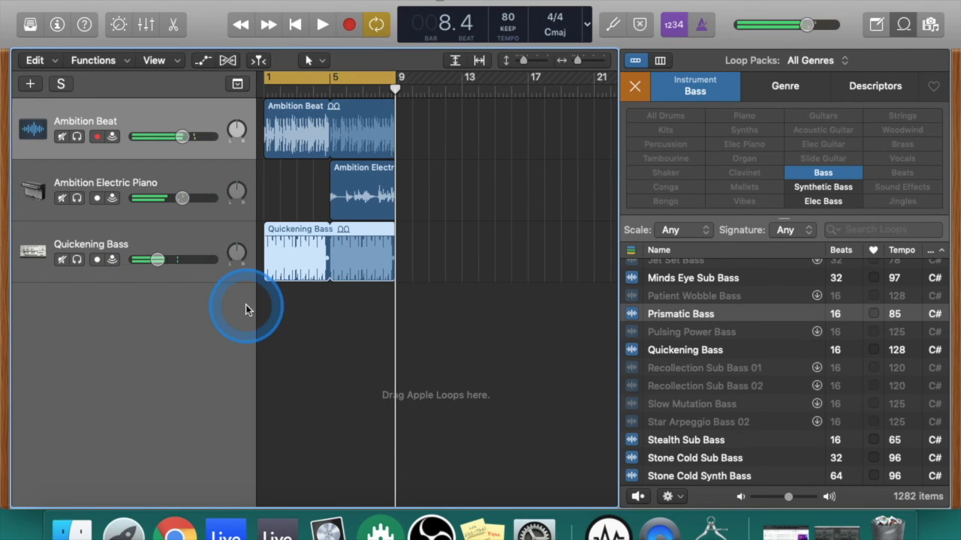
left_click(530, 315)
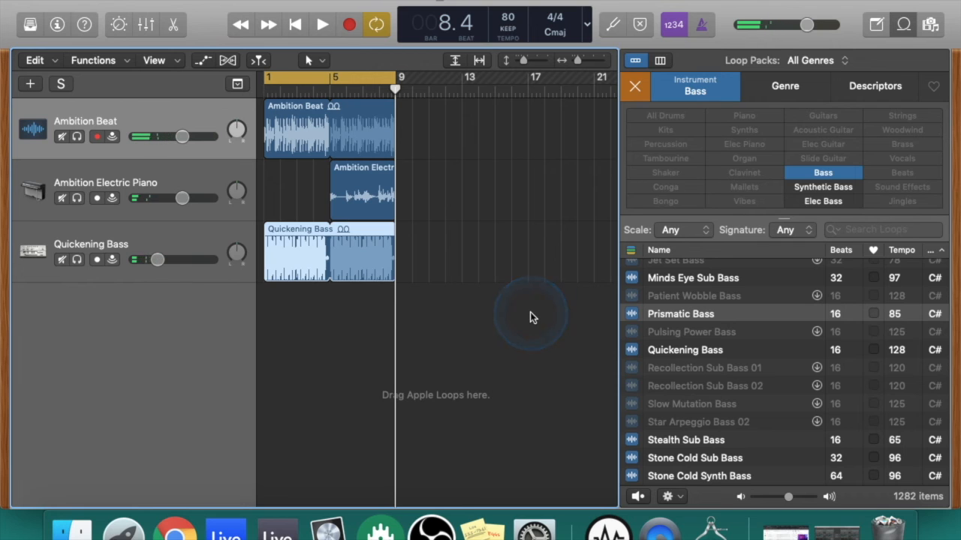
- Preview the Quickening Bass loop, select Prismatic Bass for comparison and replay the start of the project
left_click(680, 321)
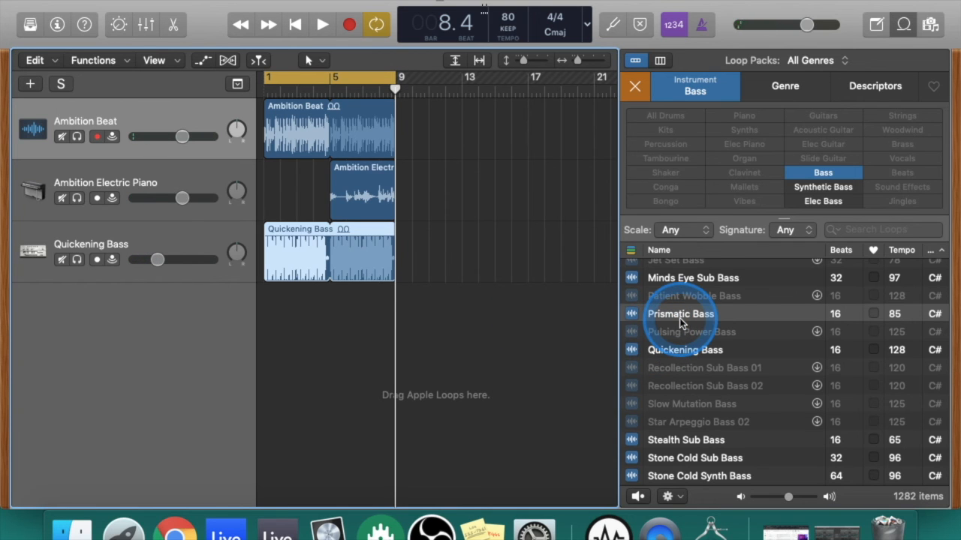
left_click(690, 354)
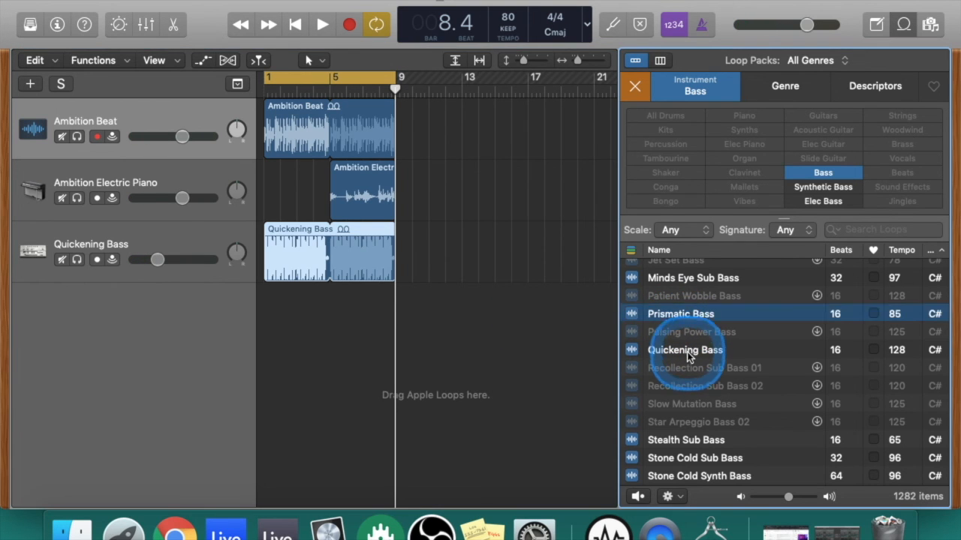
left_click(689, 354)
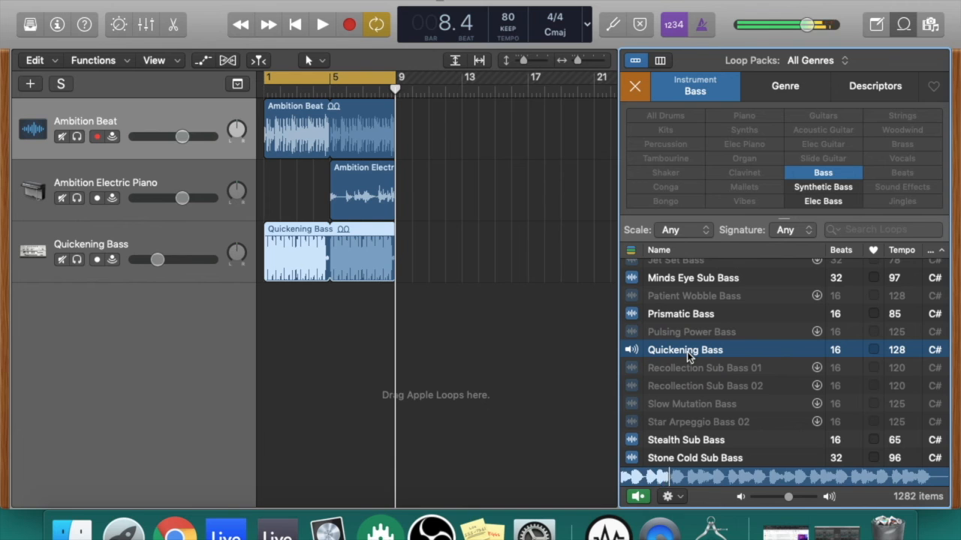
left_click(679, 319)
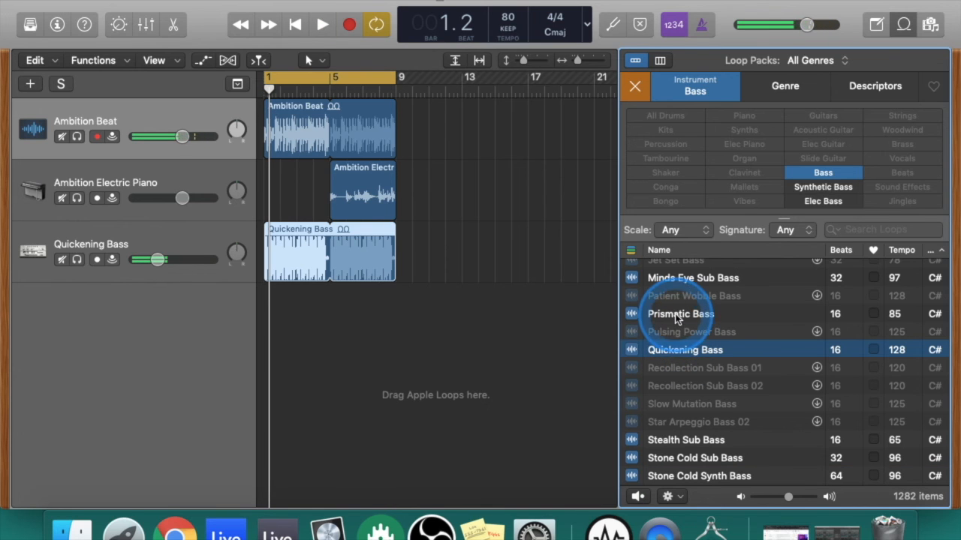
key("space")
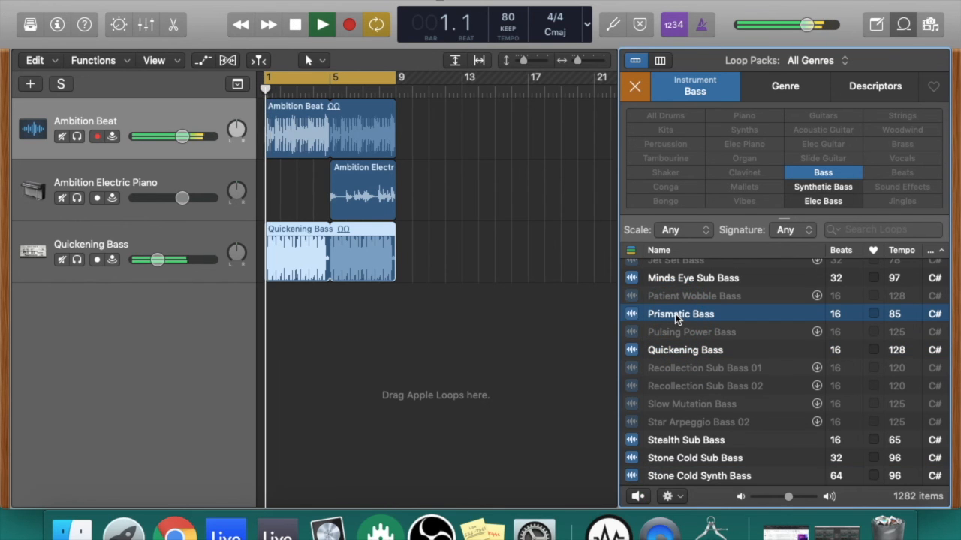
left_click(419, 329)
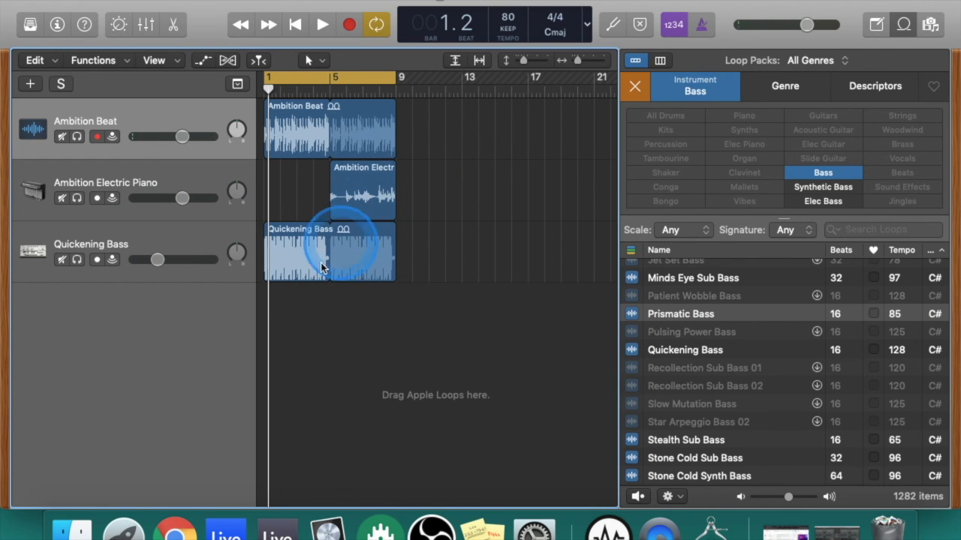
- Close the Apple Loops browser so the tracks area takes the full width
left_click(481, 174)
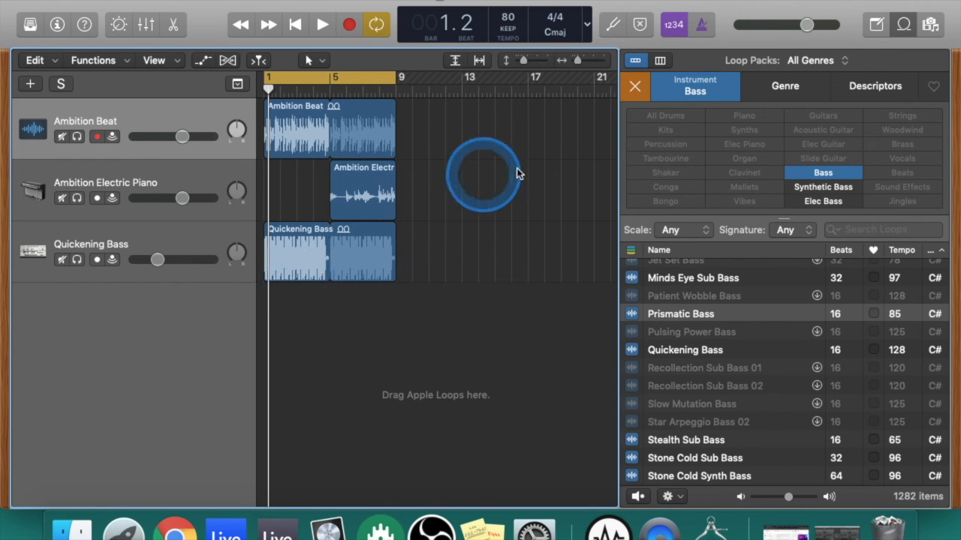
left_click(903, 25)
left_click(590, 54)
left_click(478, 274)
left_click(354, 235)
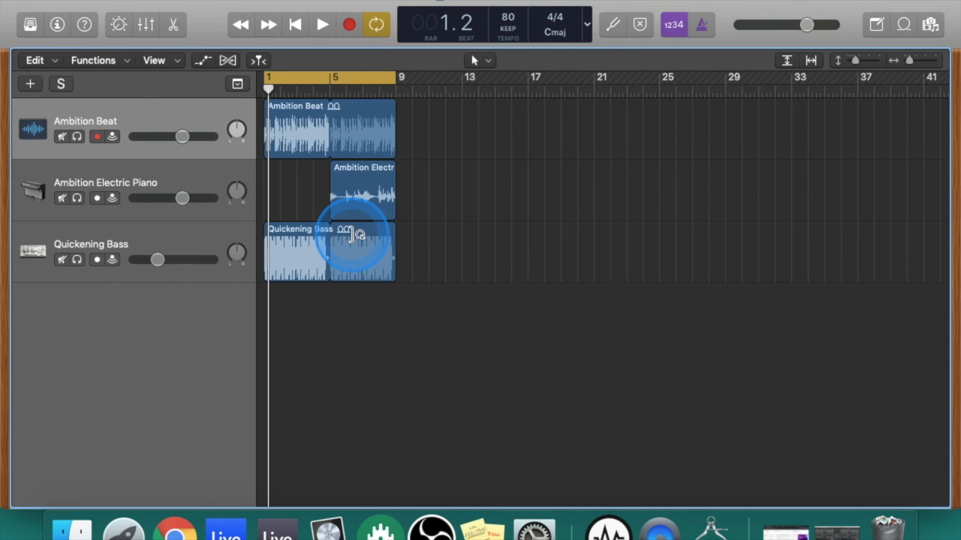
left_click(289, 184)
left_click(199, 135)
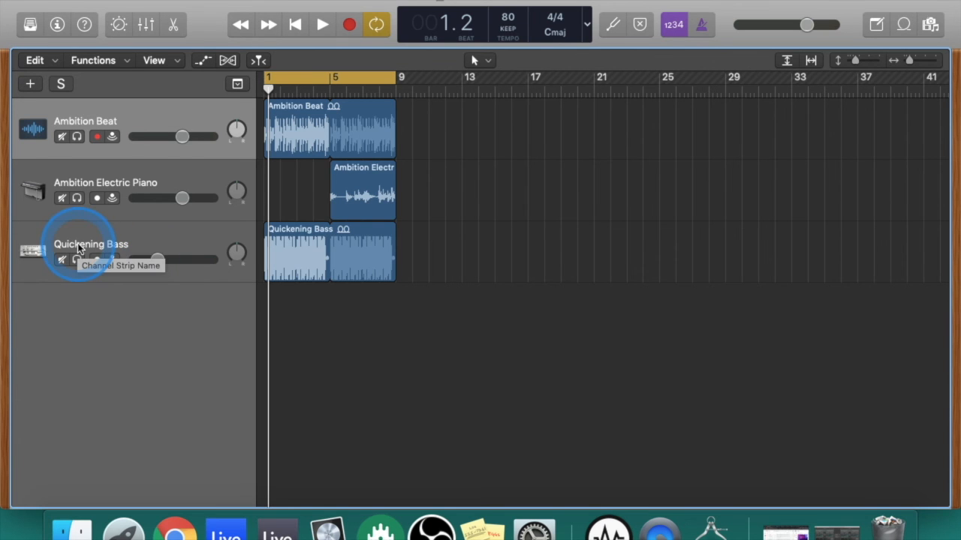
- Raise the Quickening Bass track's volume to about -2.5 dB and briefly play the project to check it
left_click_drag(154, 261, 196, 261)
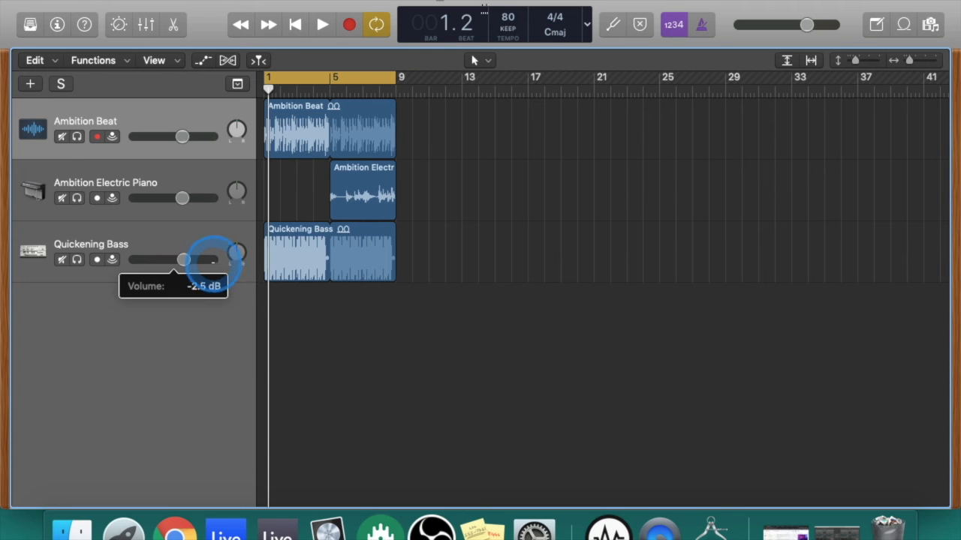
key("space")
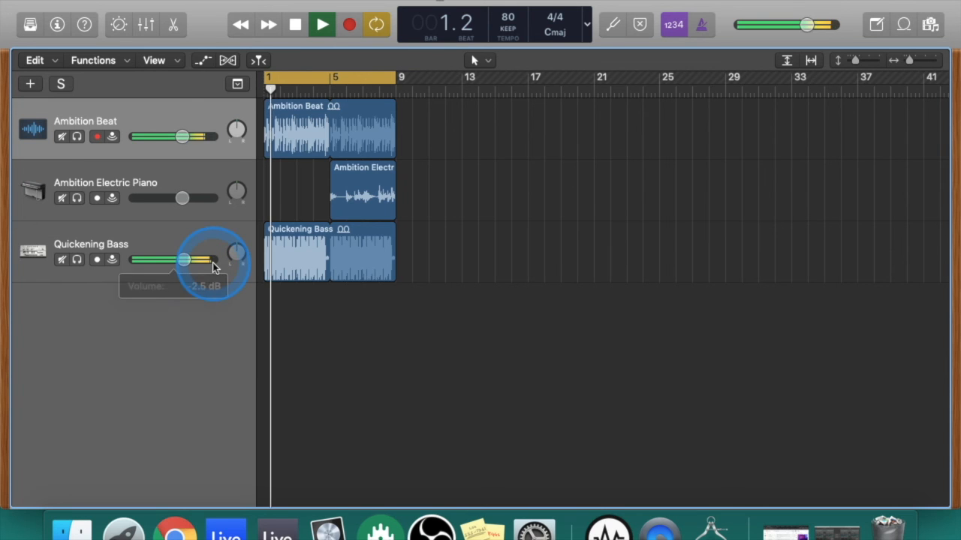
key("space")
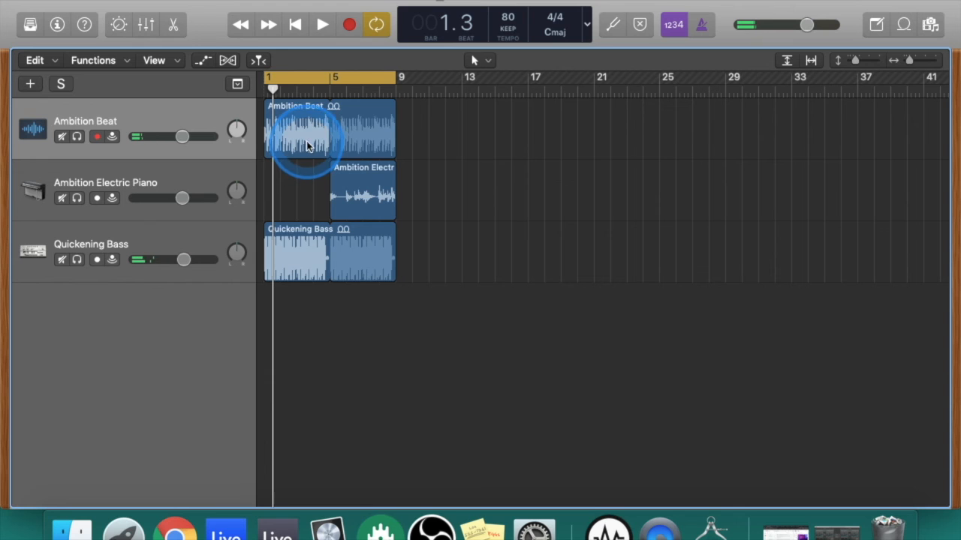
- Play the project from just after bar 5 to hear the drums, electric piano and bass together, and stop playback
left_click(342, 90)
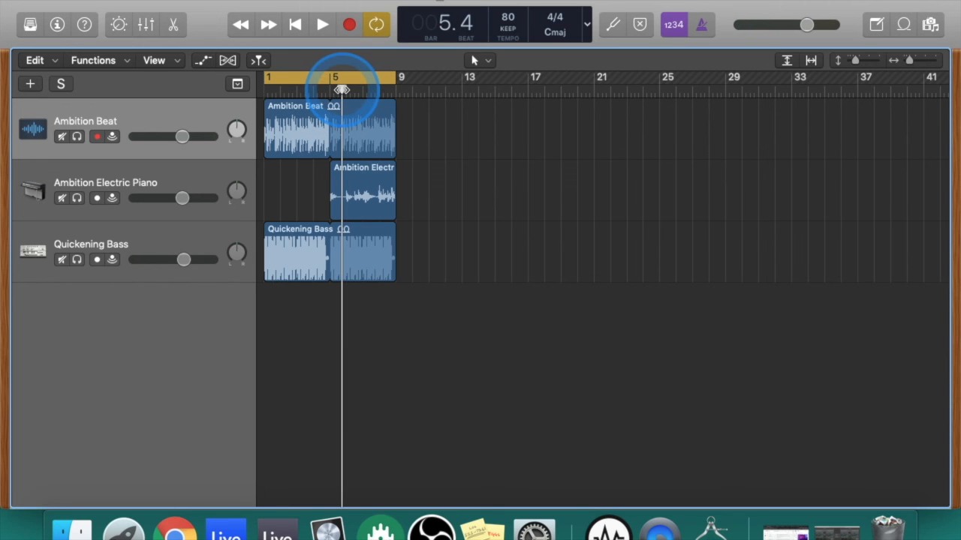
key("space")
left_click(342, 89)
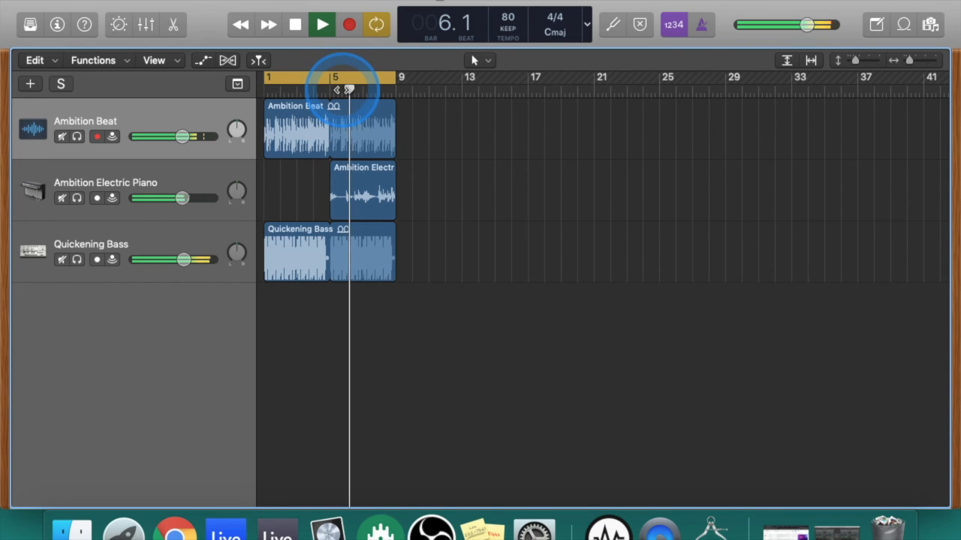
left_click(350, 89)
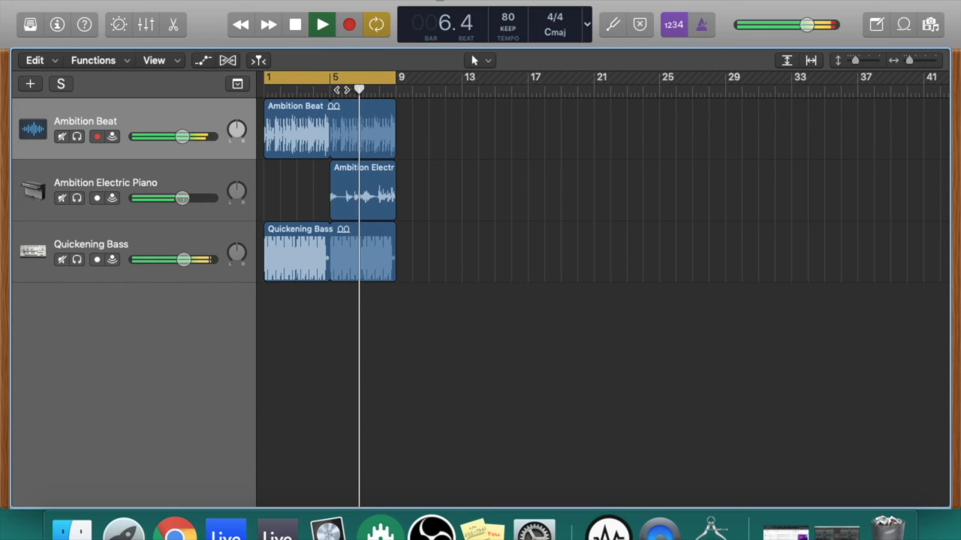
key("space")
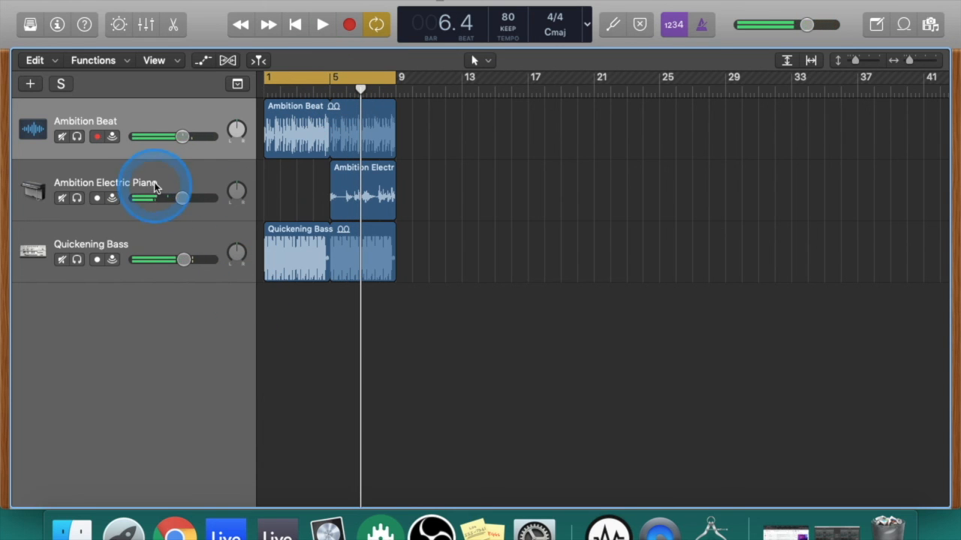
- Select the Quickening Bass track and lower its volume clearly below the drum and electric piano levels
left_click(153, 184)
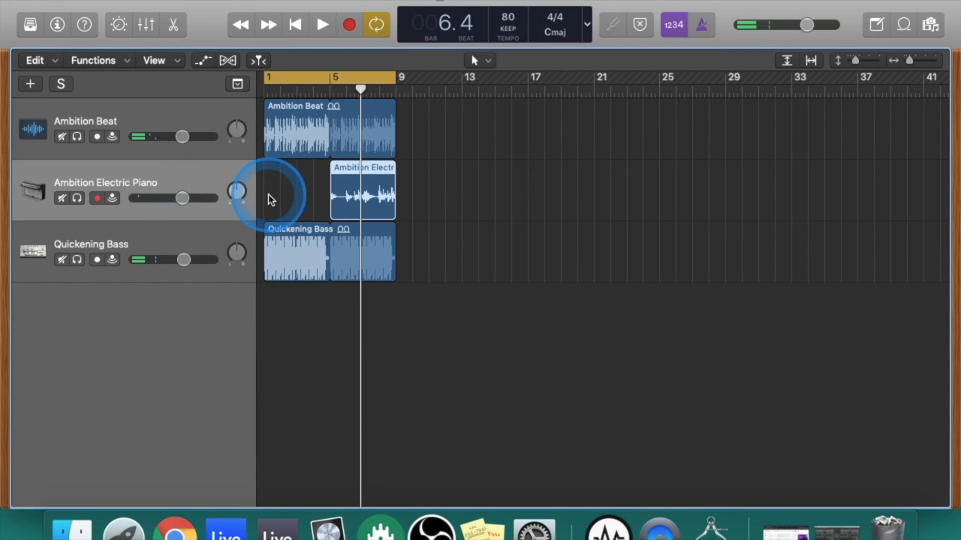
left_click(203, 238)
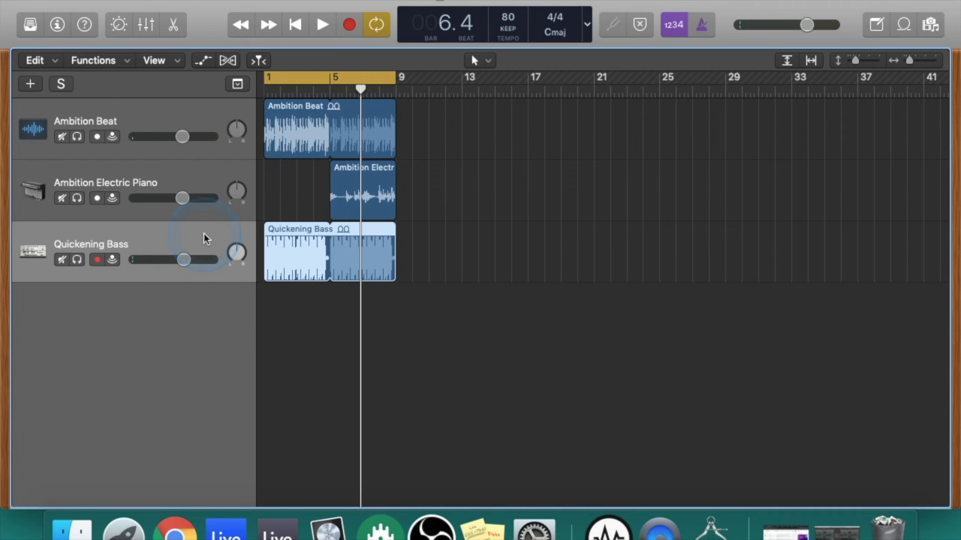
left_click(184, 260)
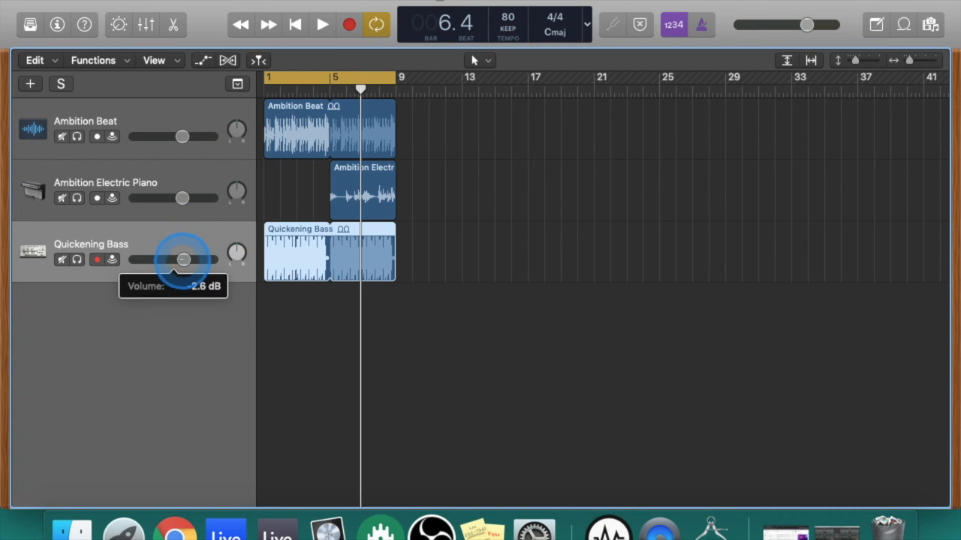
left_click_drag(167, 260, 168, 259)
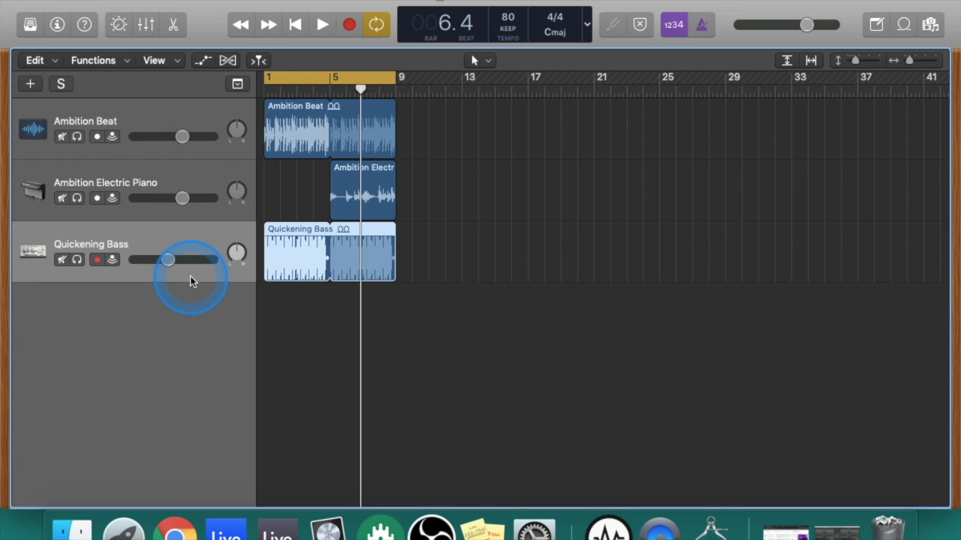
- While playing from the start, lower the Quickening Bass volume a bit further and slightly raise the Ambition Electric Piano volume
left_click(261, 88)
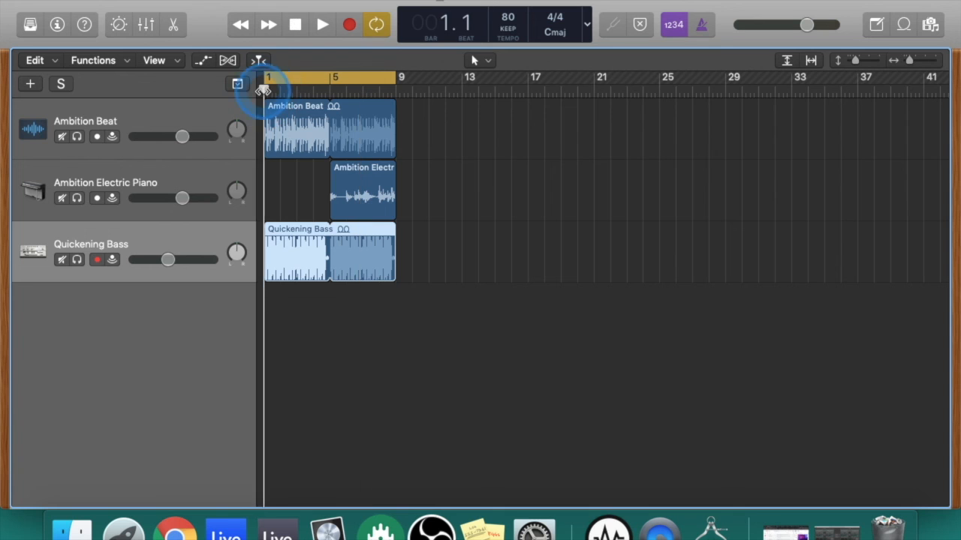
key("space")
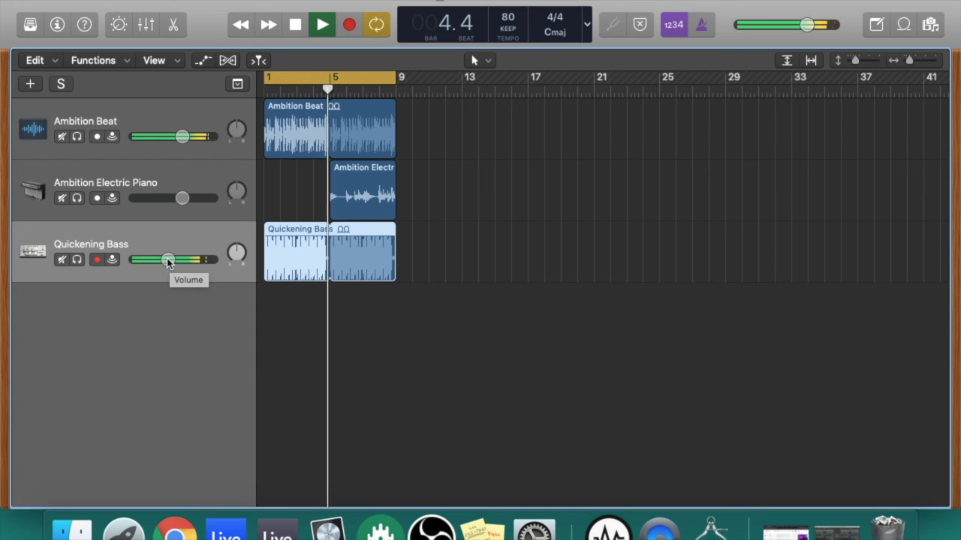
left_click_drag(168, 261, 159, 261)
left_click(181, 198)
left_click_drag(182, 198, 187, 199)
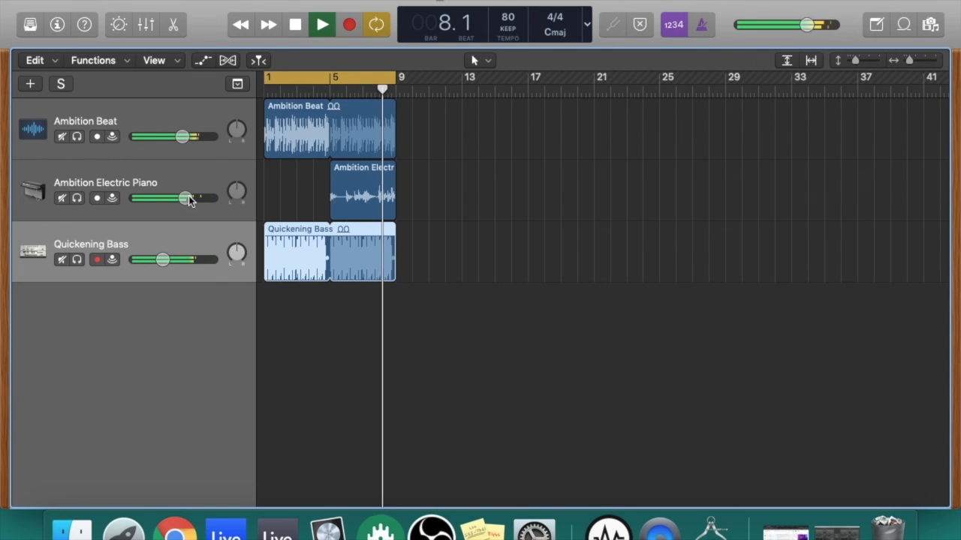
left_click(189, 199)
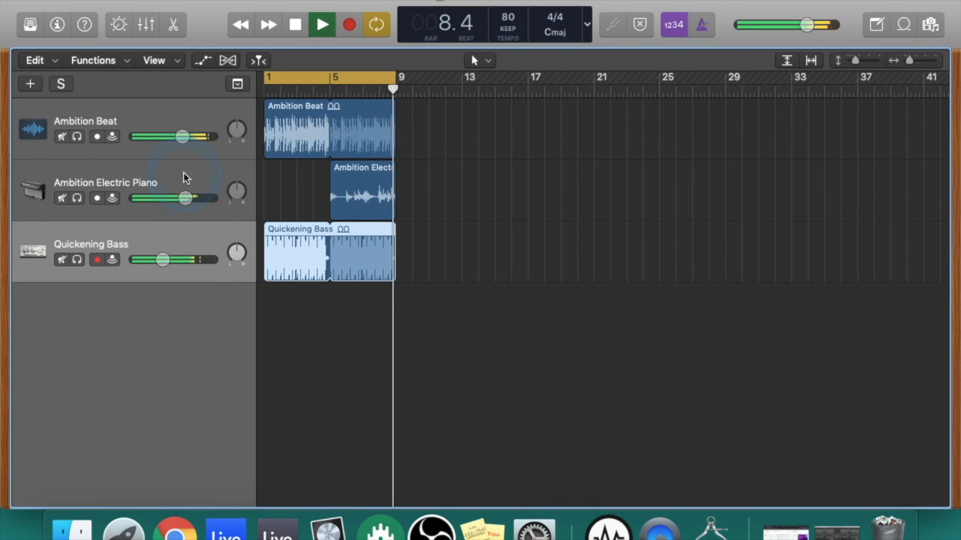
key("space")
left_click(229, 252)
left_click(283, 349)
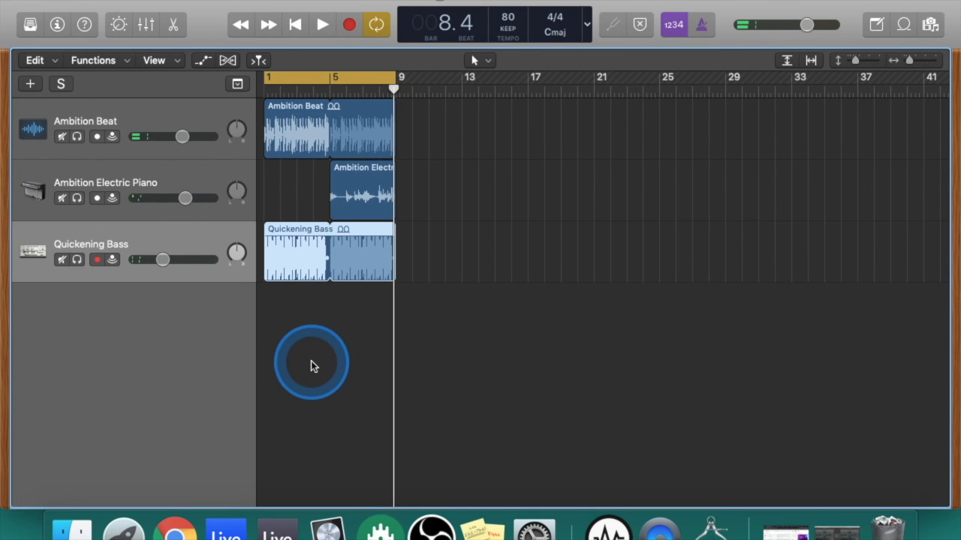
left_click(311, 362)
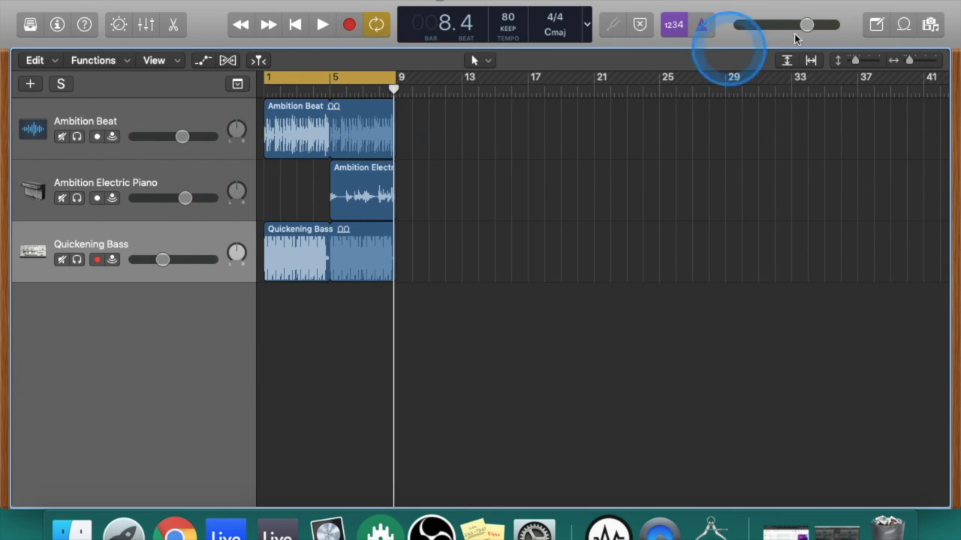
- Reopen the Apple Loops browser and mark the Quickening Bass loop as a favorite
left_click(903, 25)
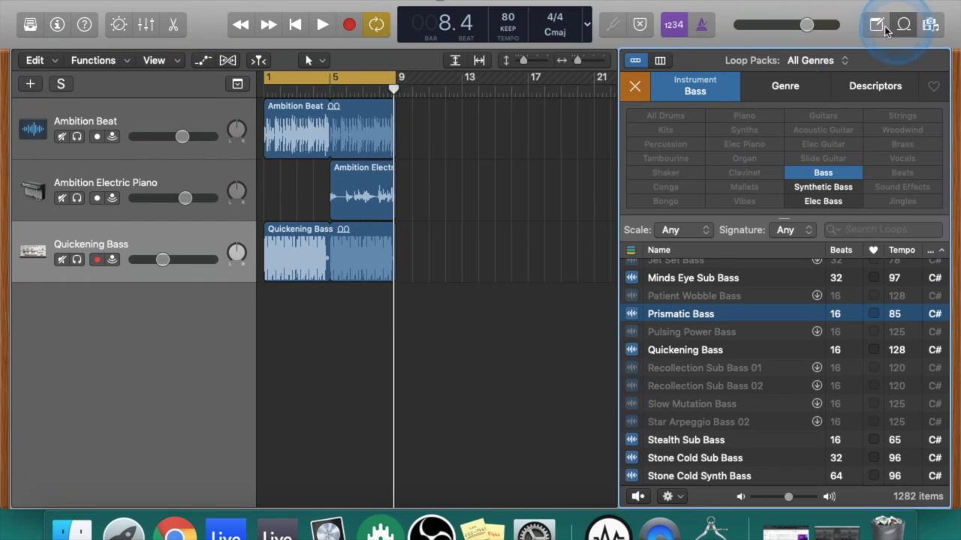
scroll(720, 419, "down", 5)
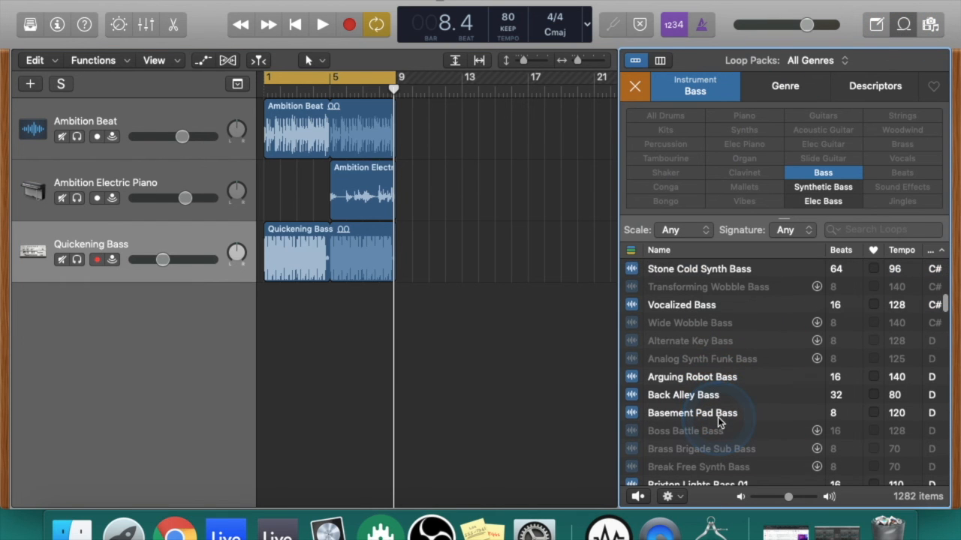
scroll(706, 394, "up", 5)
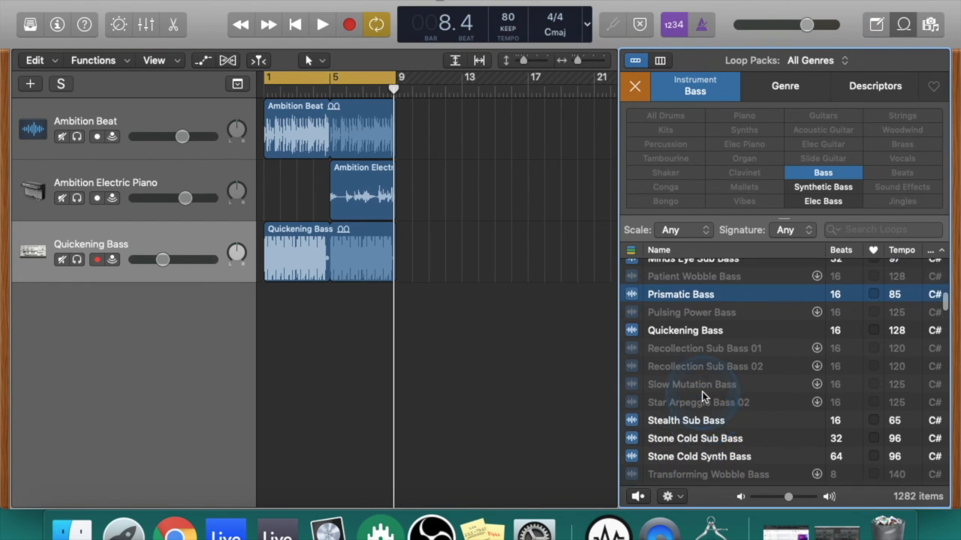
scroll(703, 396, "up", 2)
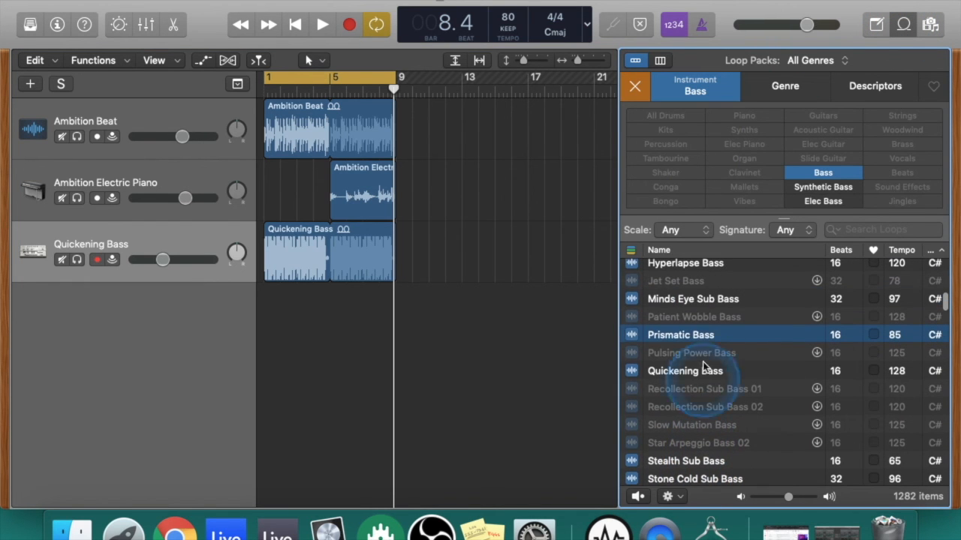
left_click(872, 371)
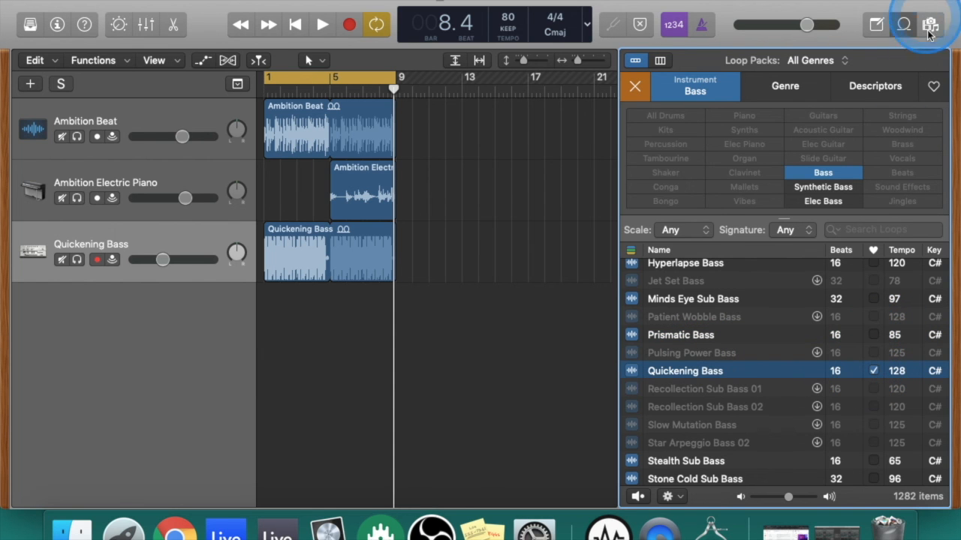
- Show only the favorite loops across all instruments, clear the filter and close the Apple Loops browser
left_click(928, 92)
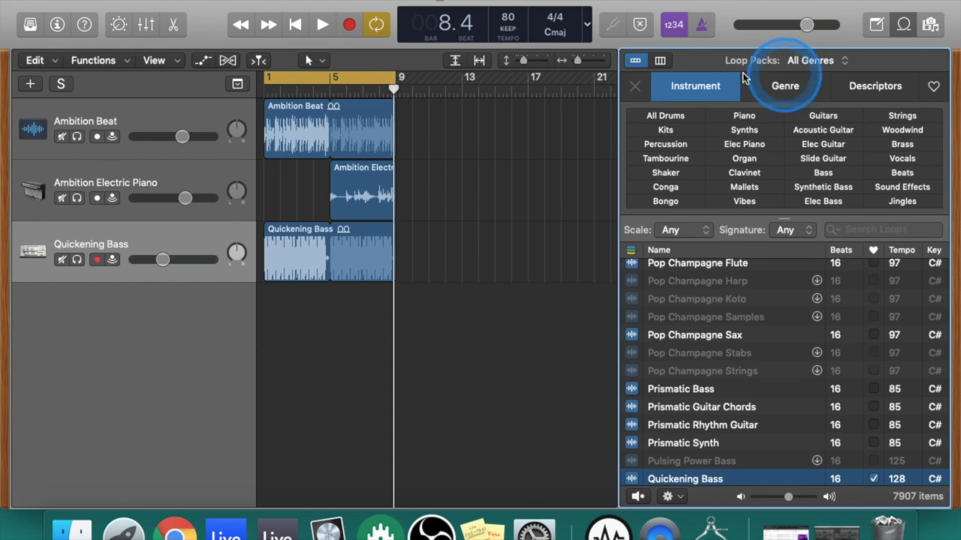
left_click(935, 87)
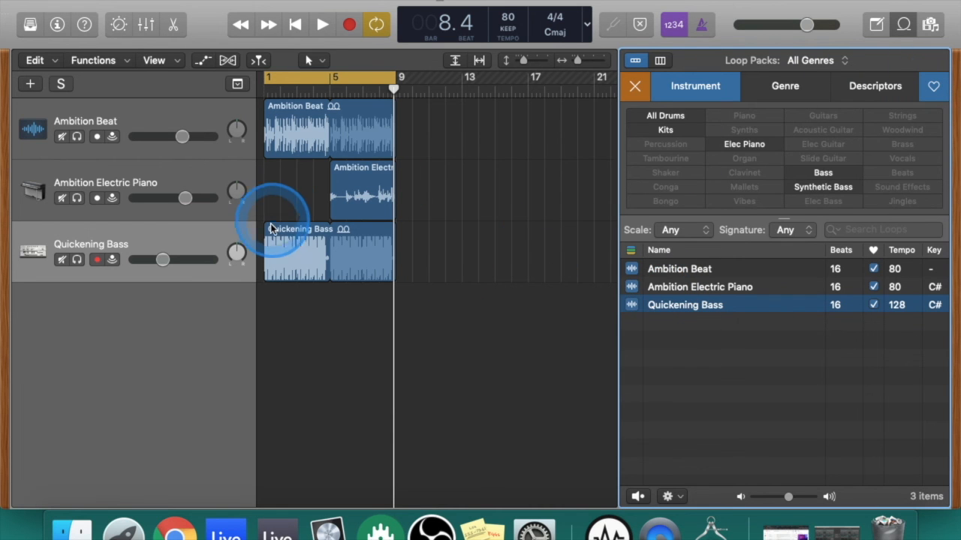
left_click(634, 89)
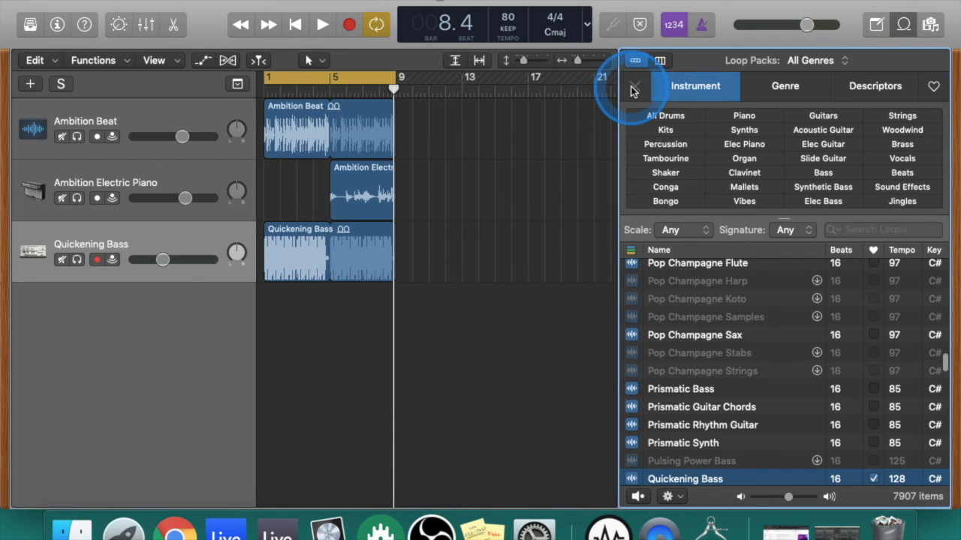
left_click(902, 25)
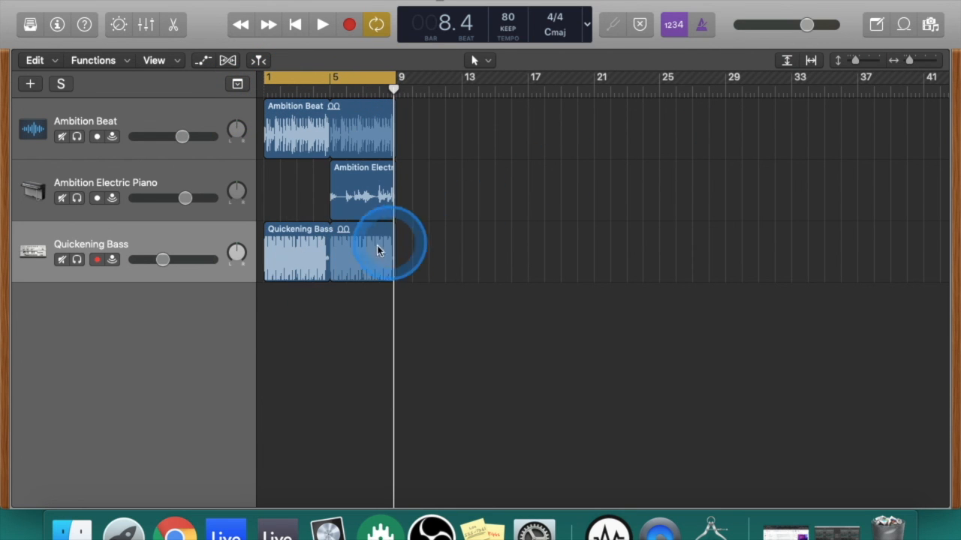
- Delete the Quickening Bass region from its track, undo the deletion and deselect the region
left_click(284, 240)
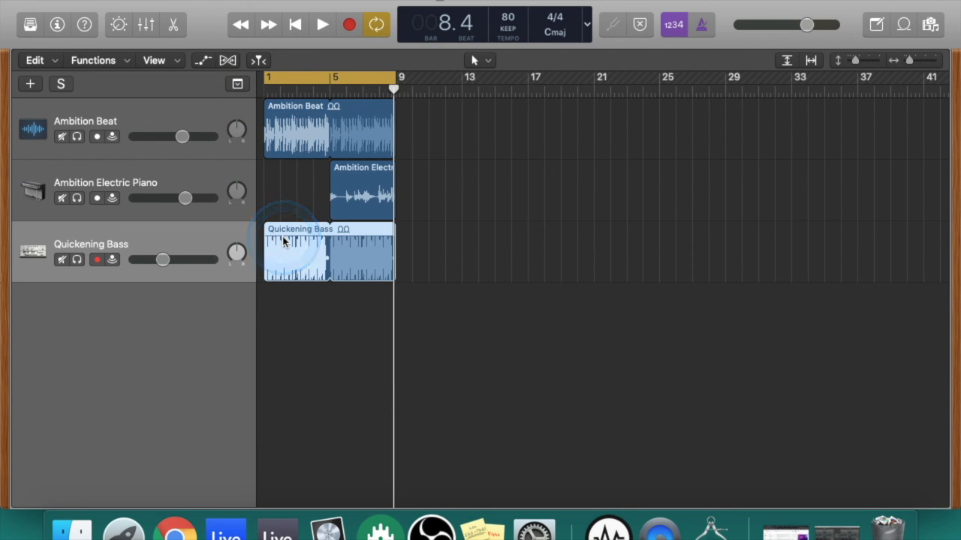
left_click(318, 348)
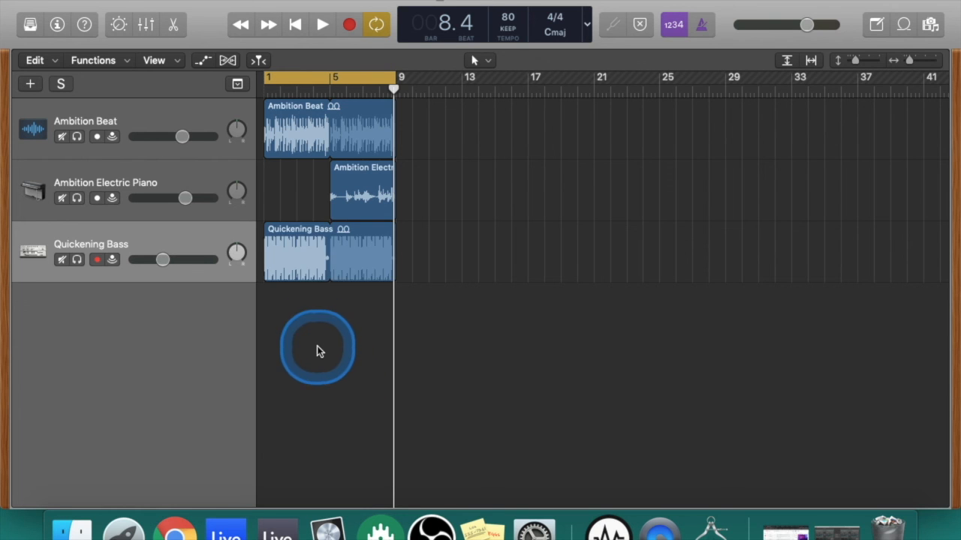
left_click(295, 239)
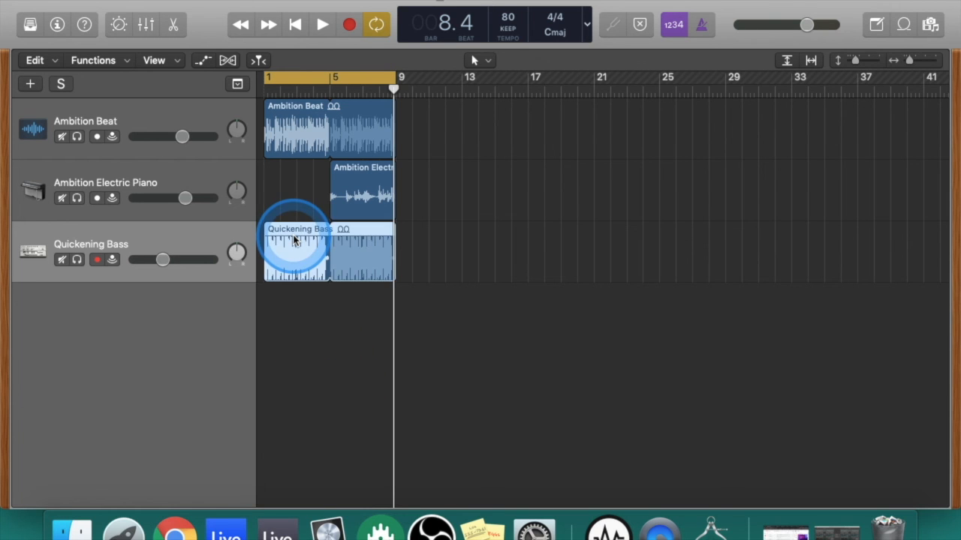
key("Delete")
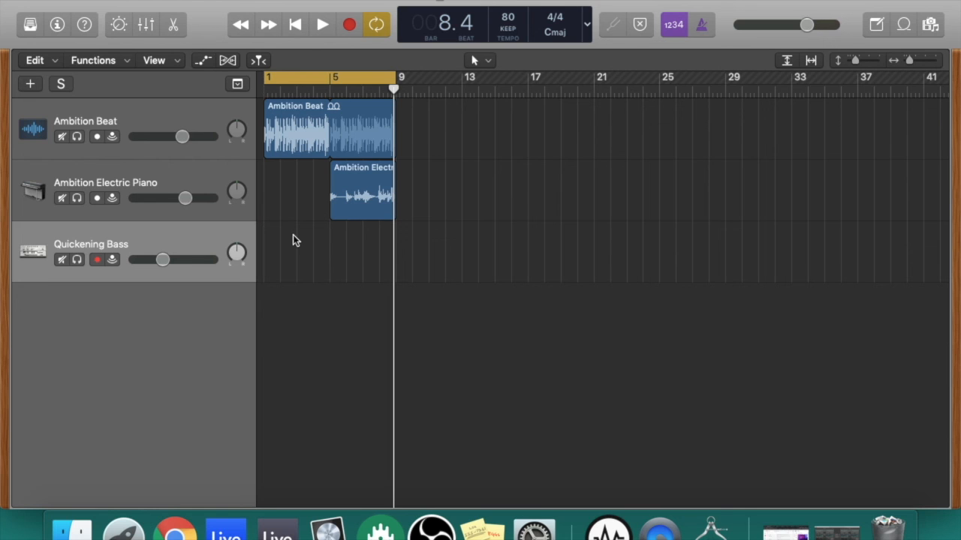
key("super+z")
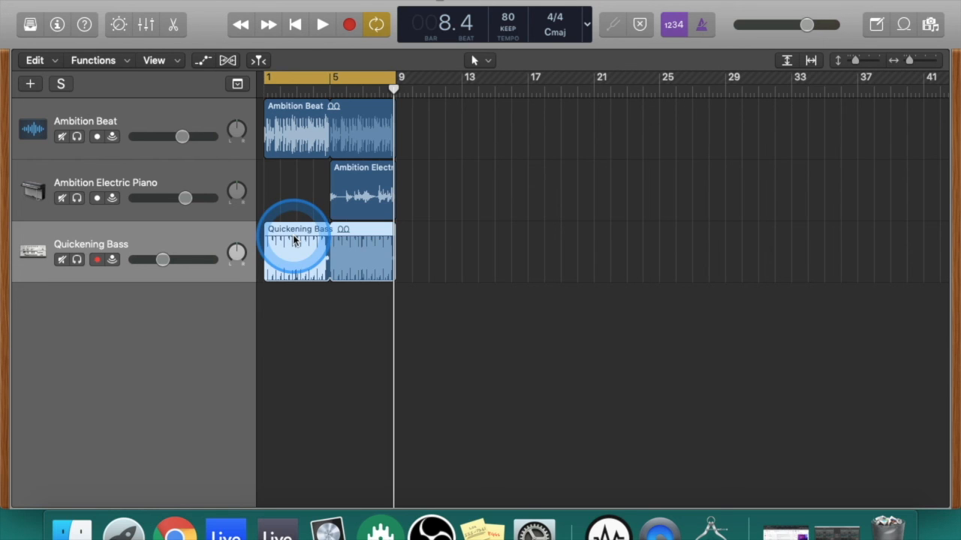
left_click(316, 343)
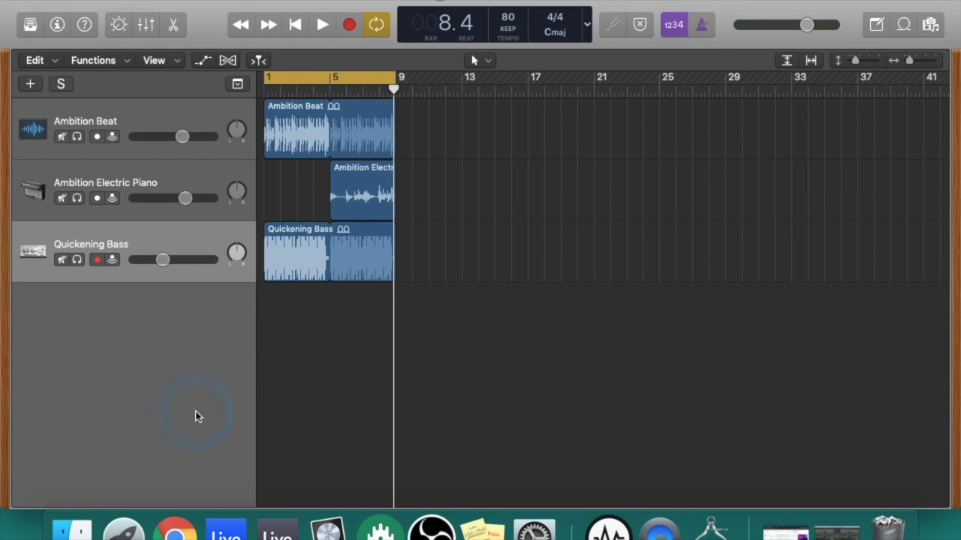
left_click(215, 368)
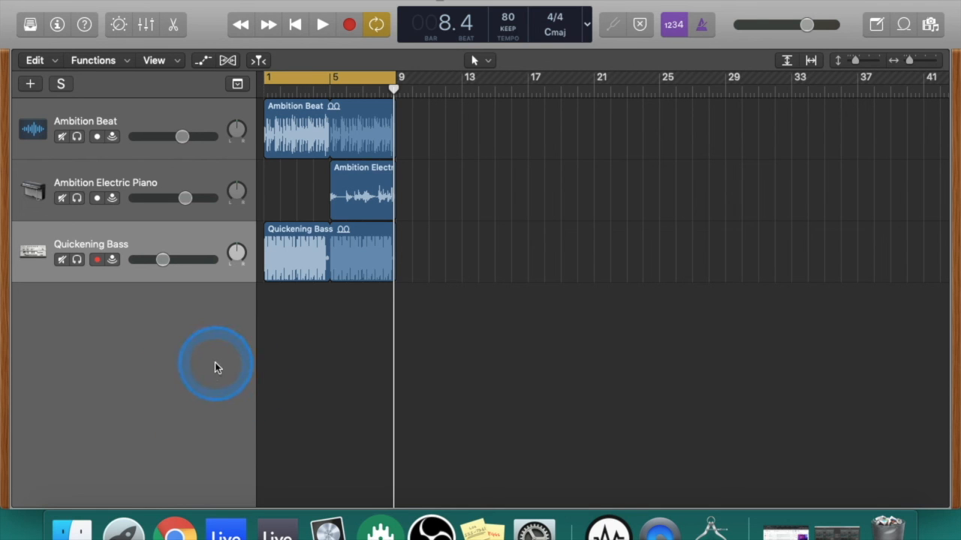
- Shorten Ambition Beat to bar 5, put the electric piano region after it on the same track, and move the piano track below Quickening Bass
left_click_drag(393, 105, 329, 101)
left_click_drag(350, 171, 350, 110)
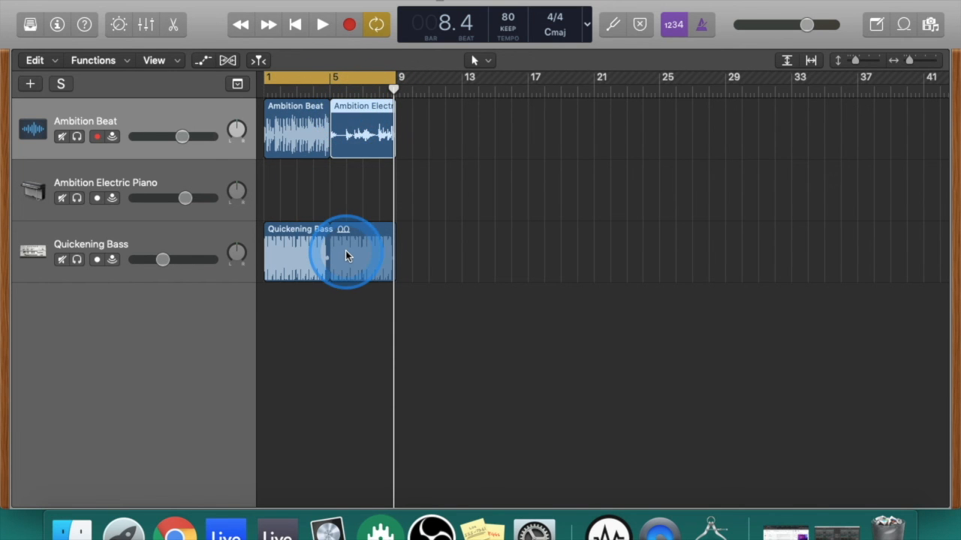
left_click_drag(175, 186, 175, 278)
- Return the electric piano region to its own track at bar 5 and loop the Ambition Beat region out to bar 9
left_click(264, 91)
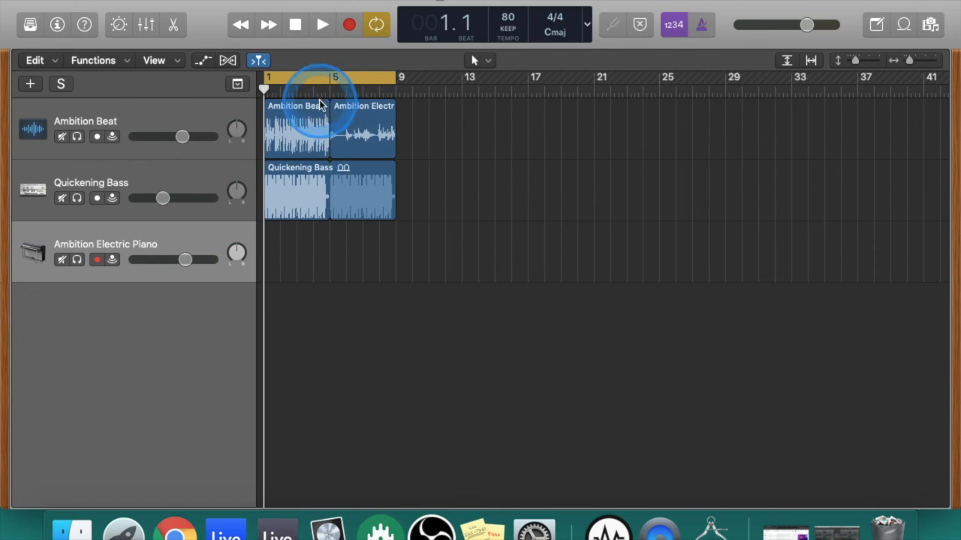
left_click(297, 116)
left_click_drag(296, 112, 374, 231)
left_click_drag(333, 108, 397, 118)
left_click_drag(331, 258, 330, 257)
- Reorder the tracks so Quickening Bass sits below Ambition Electric Piano
left_click(169, 180)
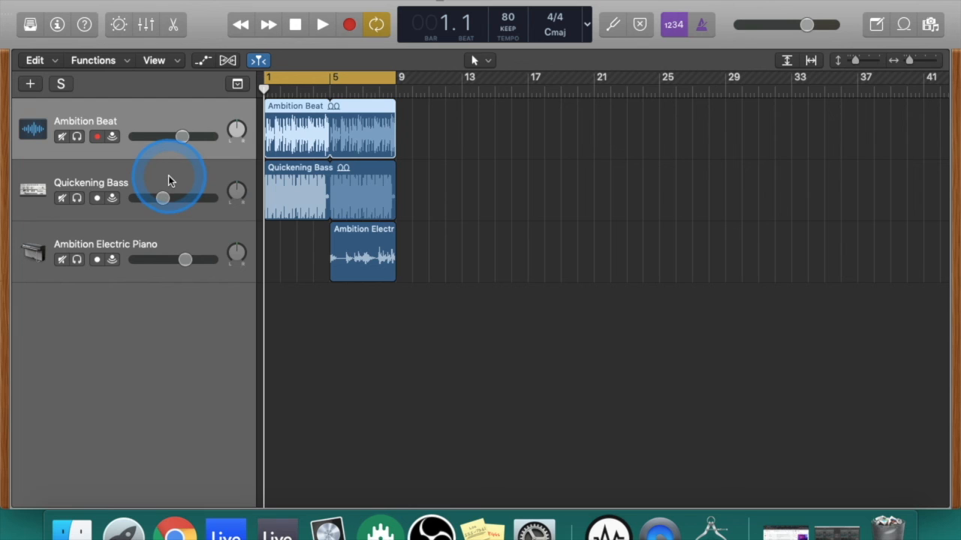
left_click_drag(169, 180, 153, 272)
left_click(124, 118)
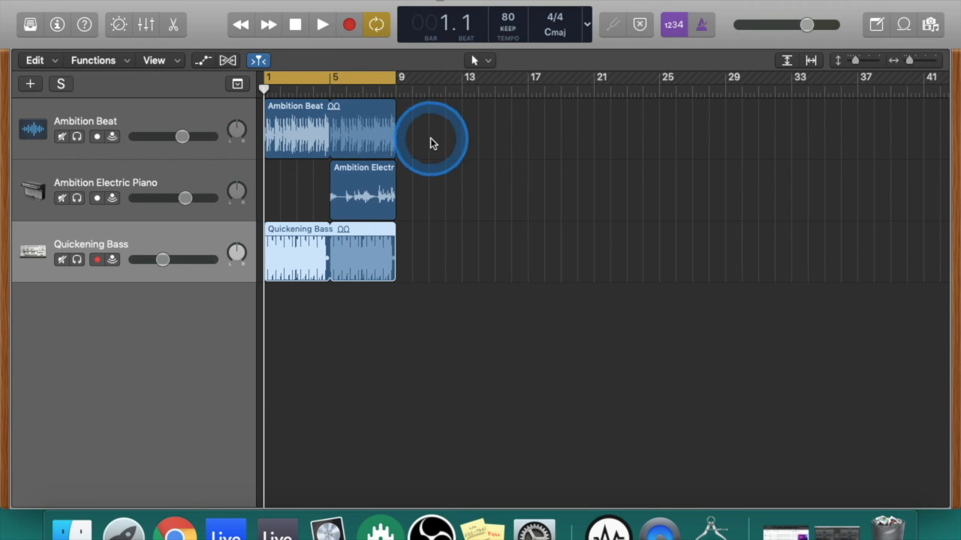
- Step through the three tracks, select Ambition Beat and play the project from the start
left_click(361, 195)
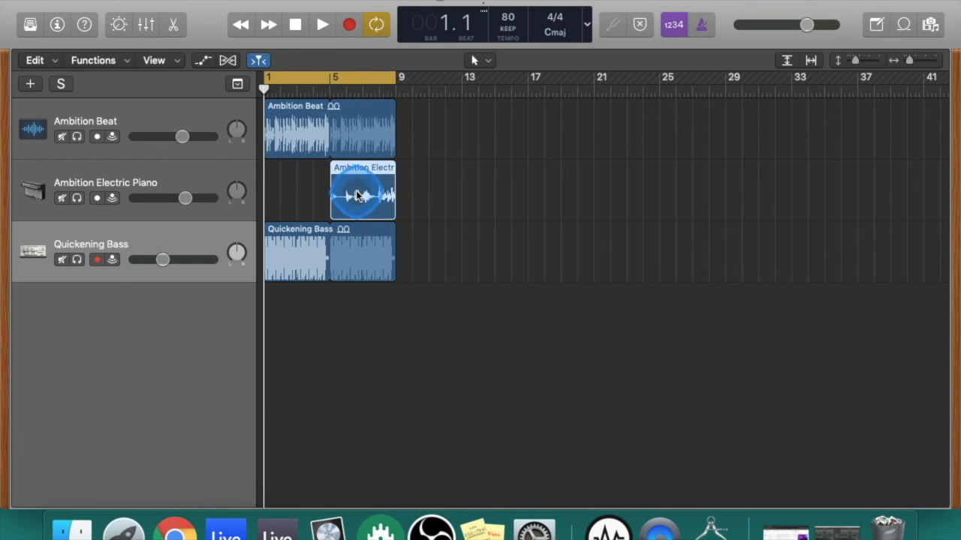
left_click(209, 242)
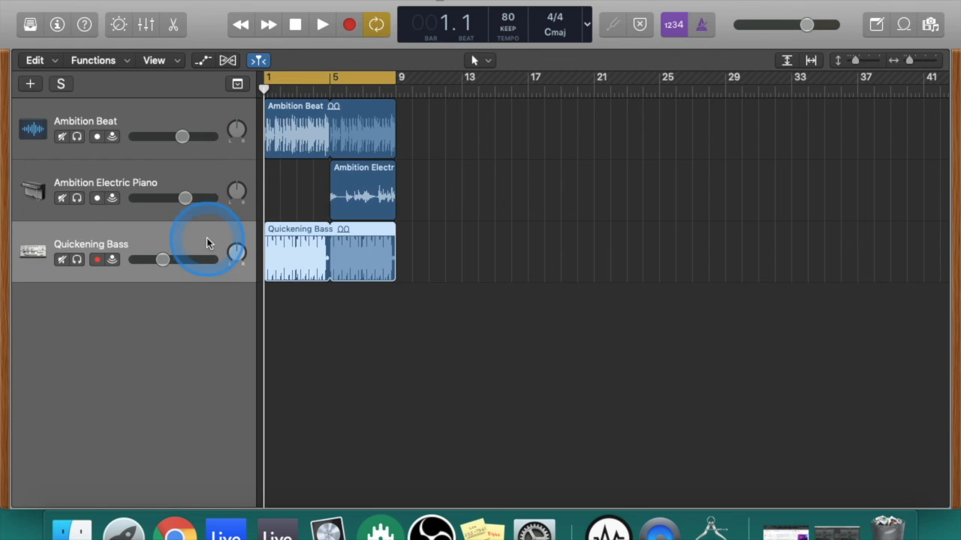
left_click(209, 173)
left_click(208, 105)
left_click(207, 166)
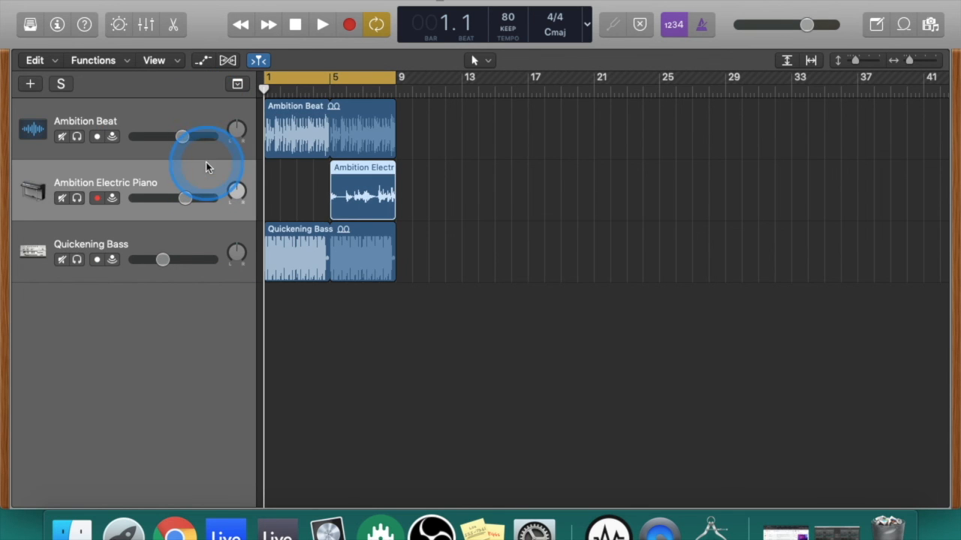
left_click(208, 132)
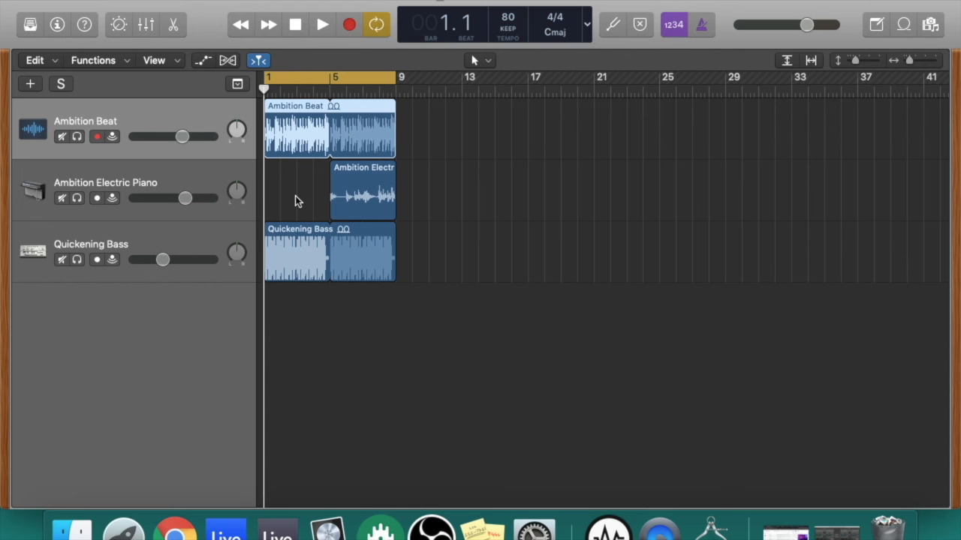
key("space")
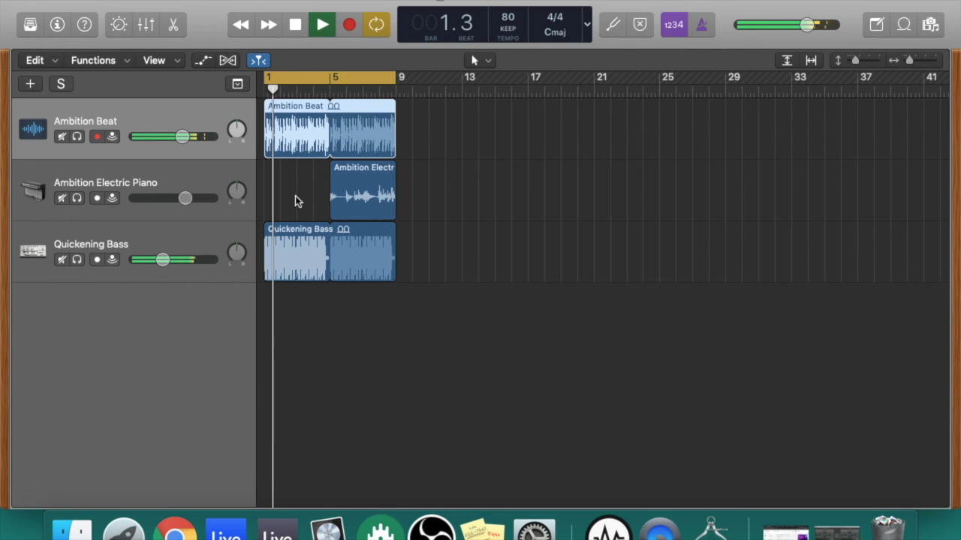